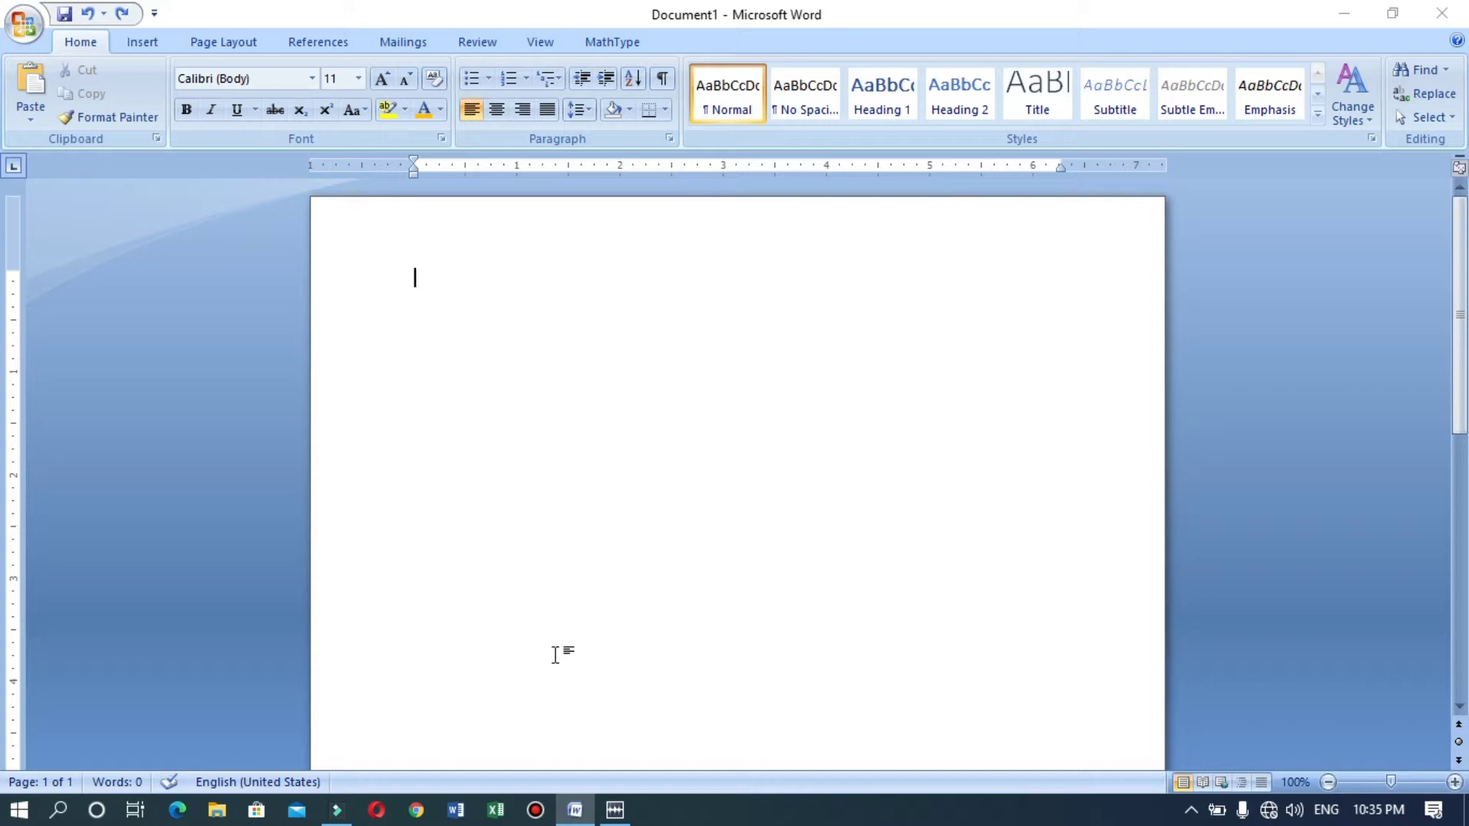
Set the blank document's paper size to A4 from Page Layout > Size.
left_click(223, 37)
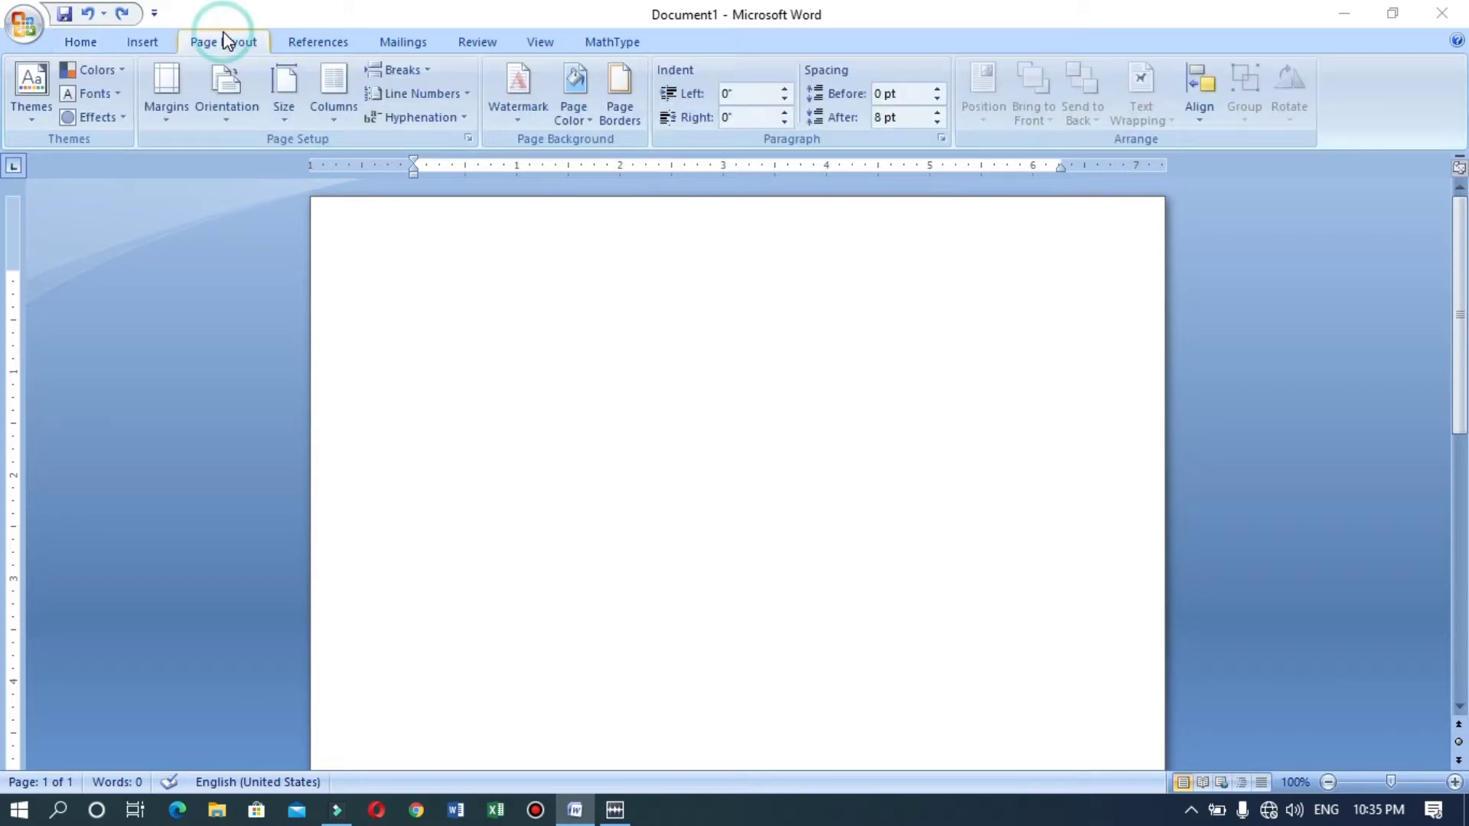
left_click(288, 118)
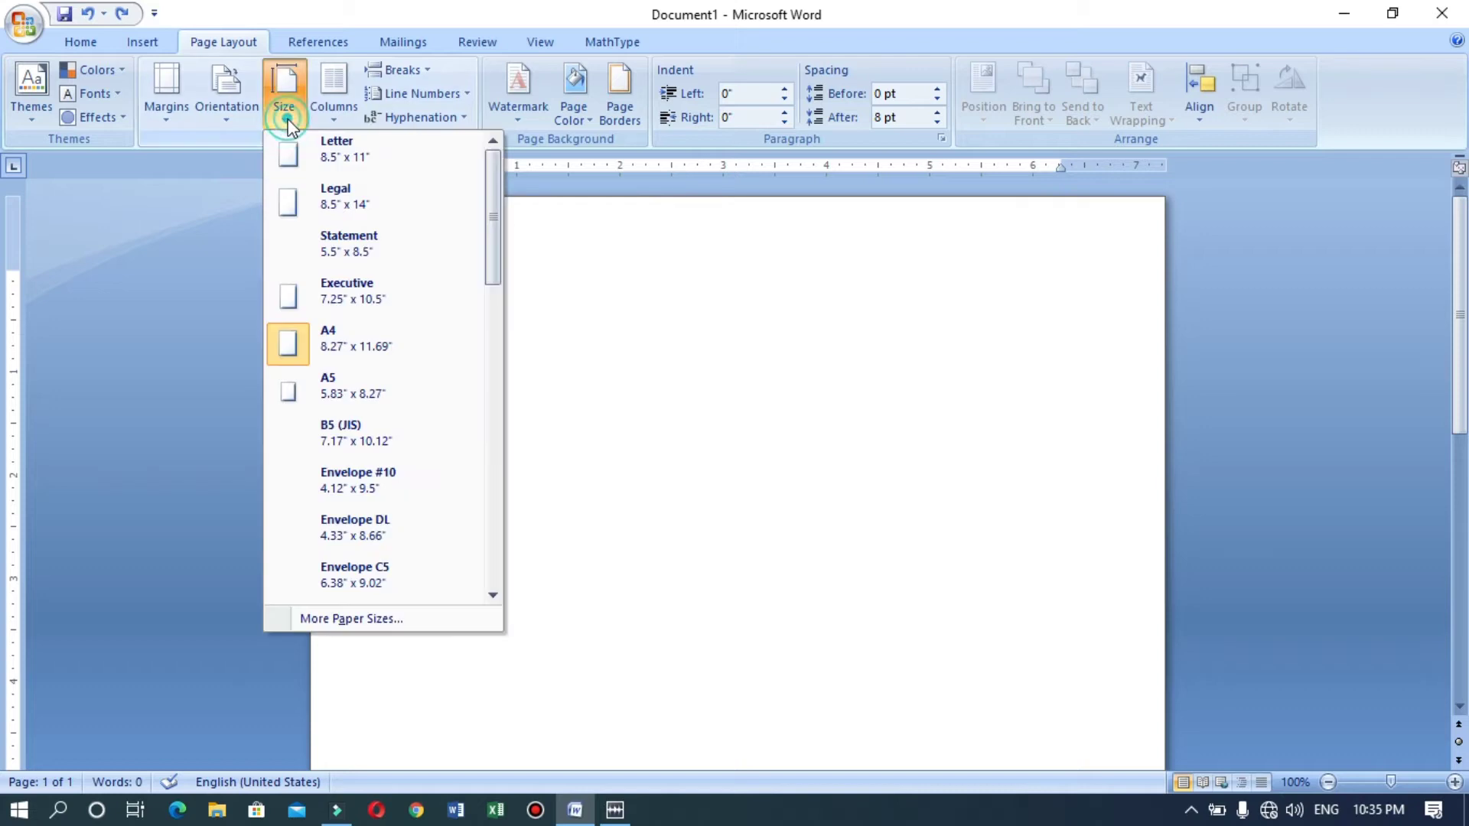
left_click(346, 351)
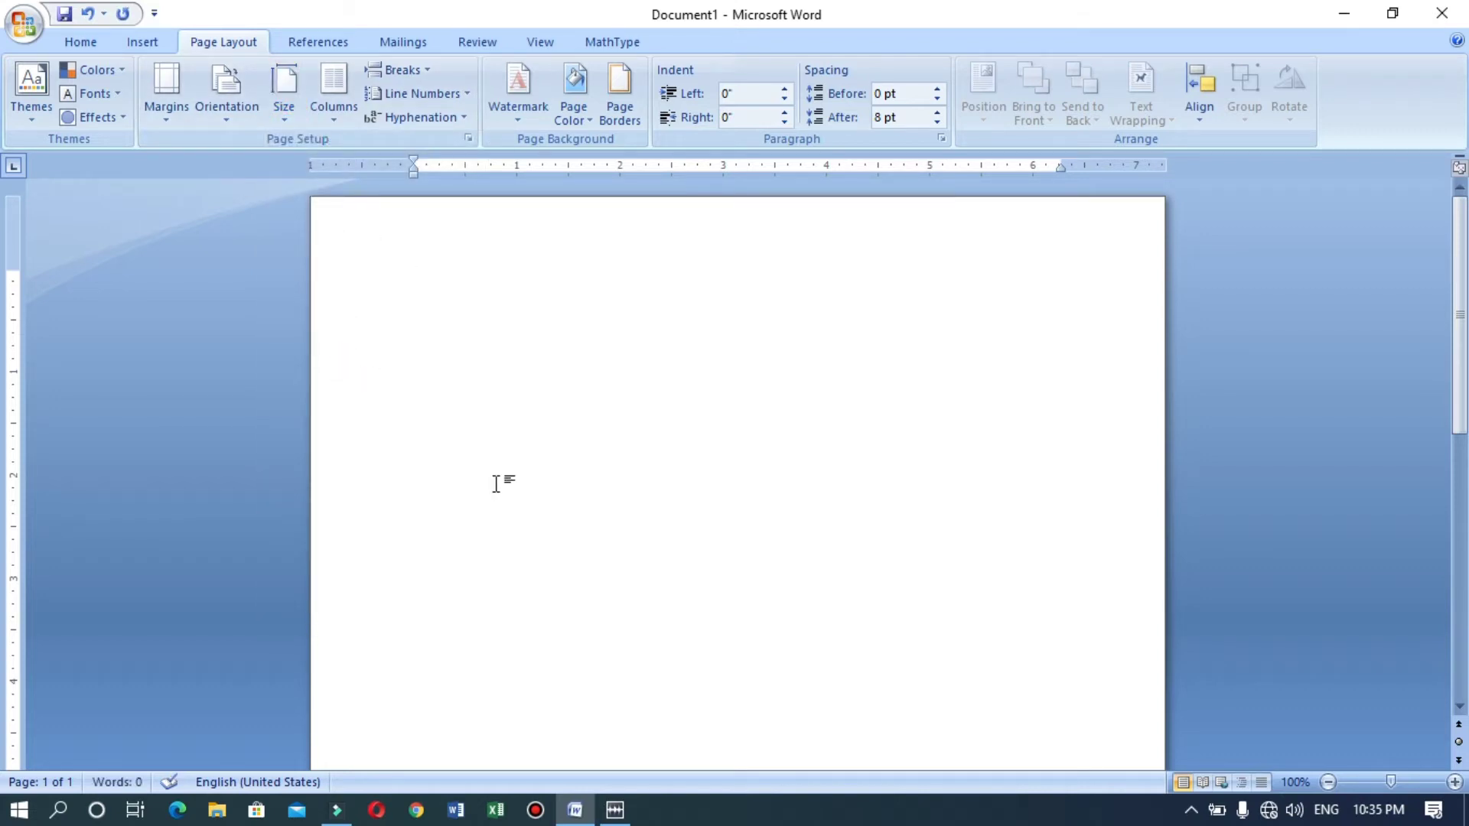
Lower the top margin slightly, type a centred RESUME title, and left-align the line below it.
mouse_move(14, 269)
left_mouse_down()
mouse_move(16, 318)
mouse_move(14, 283)
left_mouse_up()
type("RESUME")
key("ctrl+e")
key("Return")
key("ctrl+l")
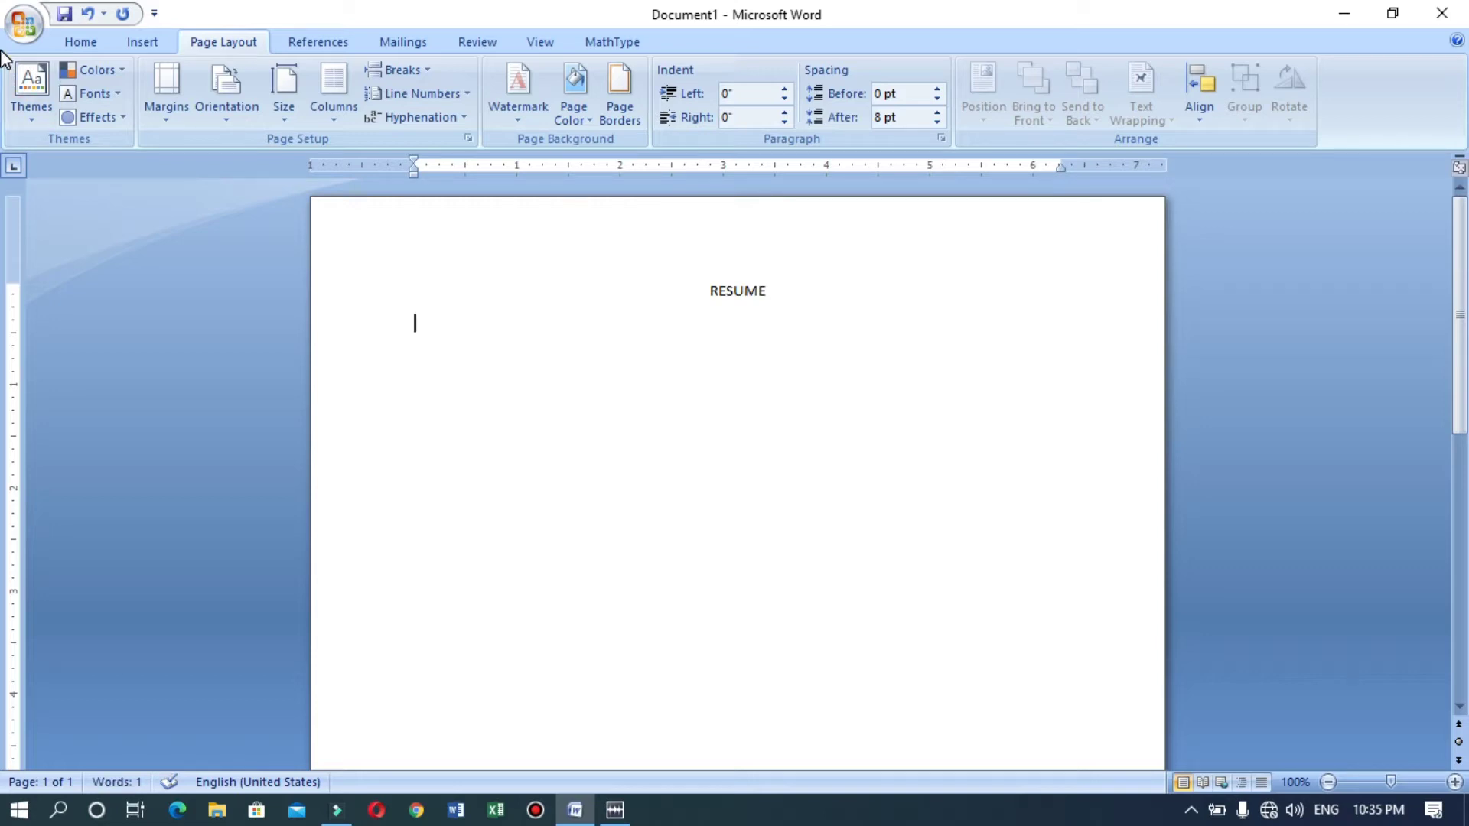
left_click(84, 43)
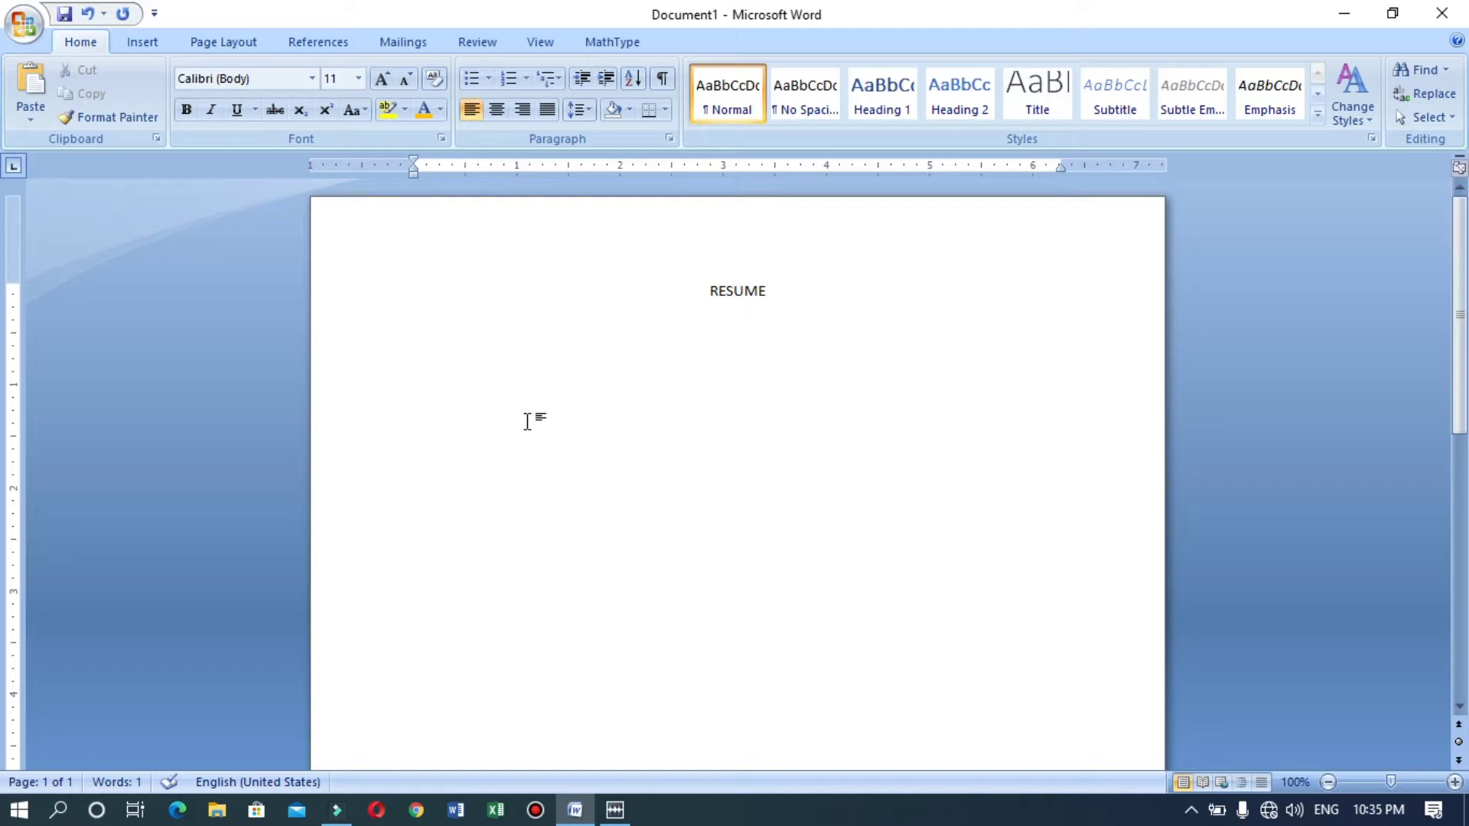
Type the 'Personal Details:-' heading and a tab-aligned 'Name : ' entry with the person's full name.
type("Personal d")
key("BackSpace")
type("Details:-")
key("Return")
type("Name")
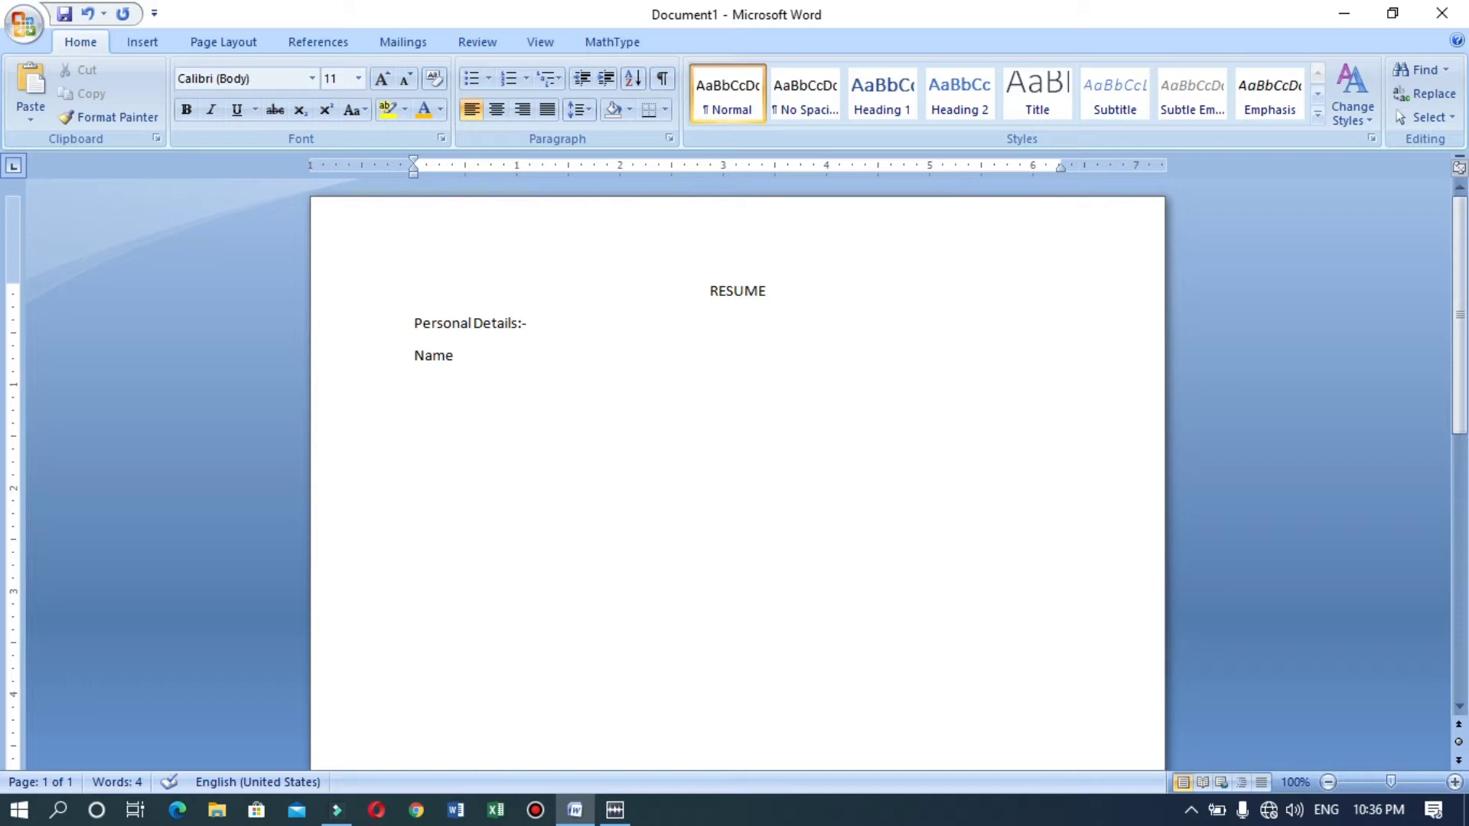
key("Tab")
type(":")
key("Tab")
type("d")
key("BackSpace")
key("Return")
Add a tab-aligned Father's Name entry with the father's name, then a DOB line with the birth date.
type("Fafthe")
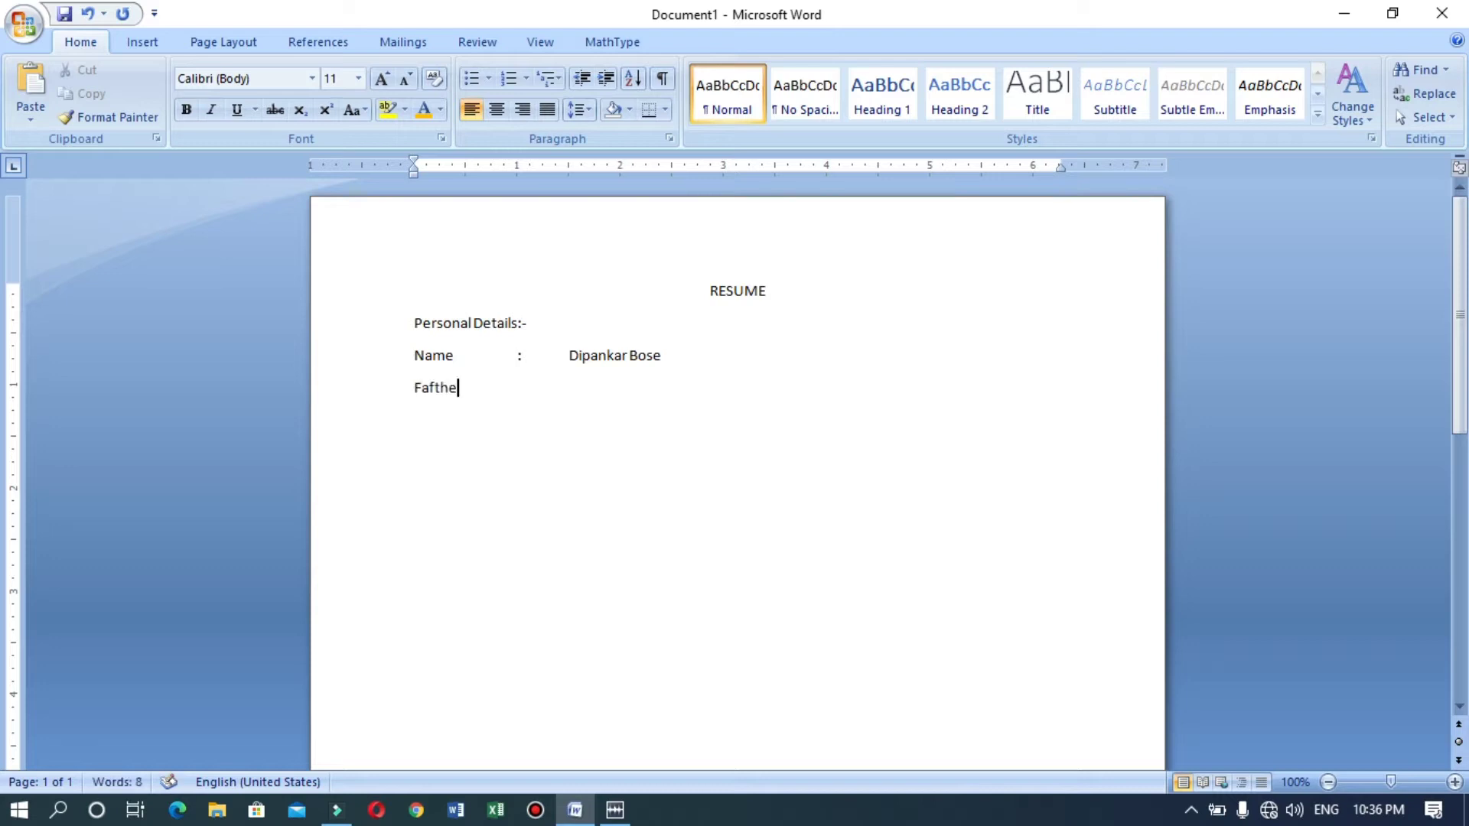
key("BackSpace")
key("BackSpace")
key("BackSpace")
key("BackSpace")
type("ther's Name  :")
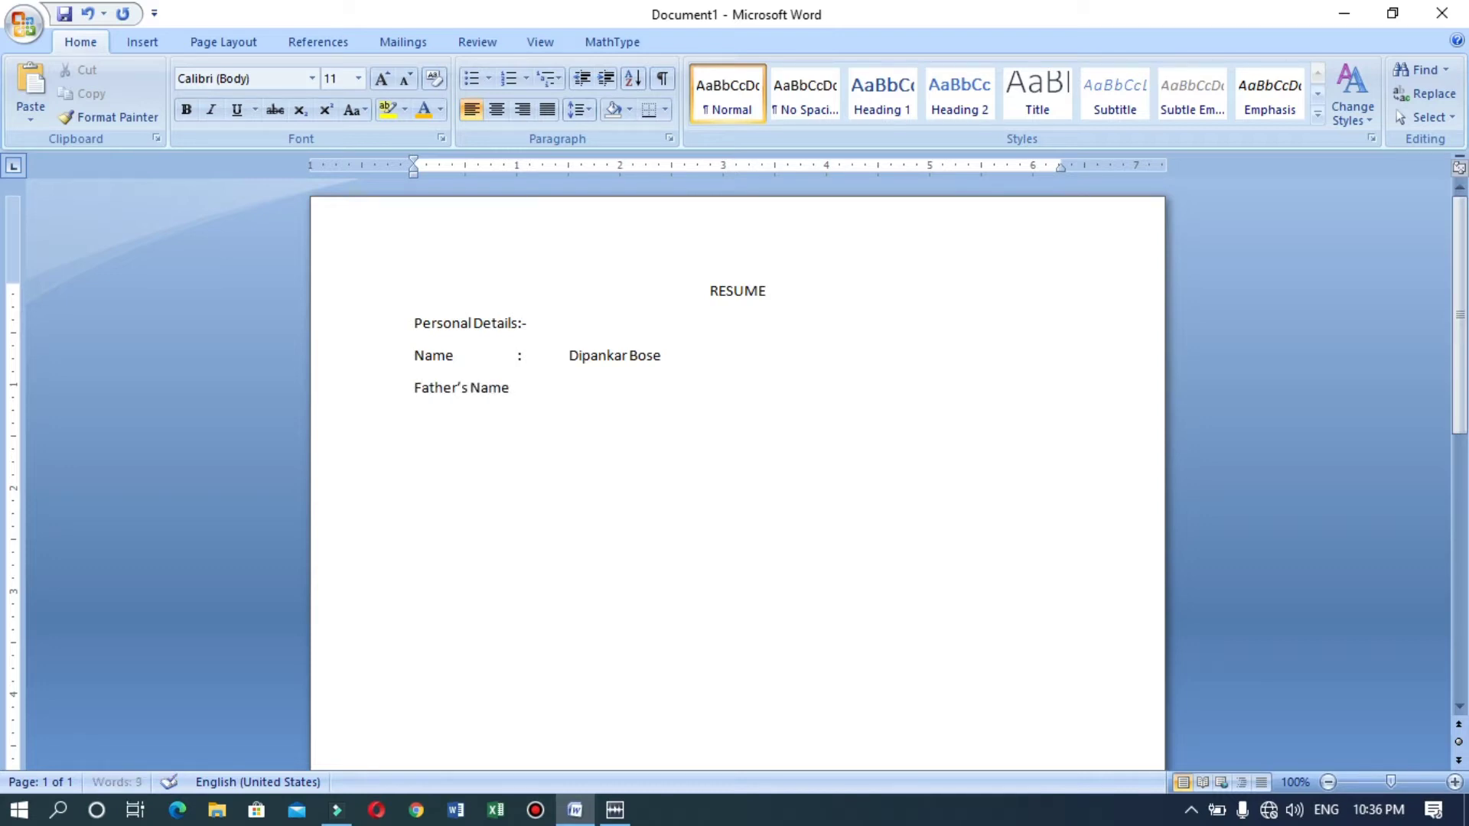
key("Tab")
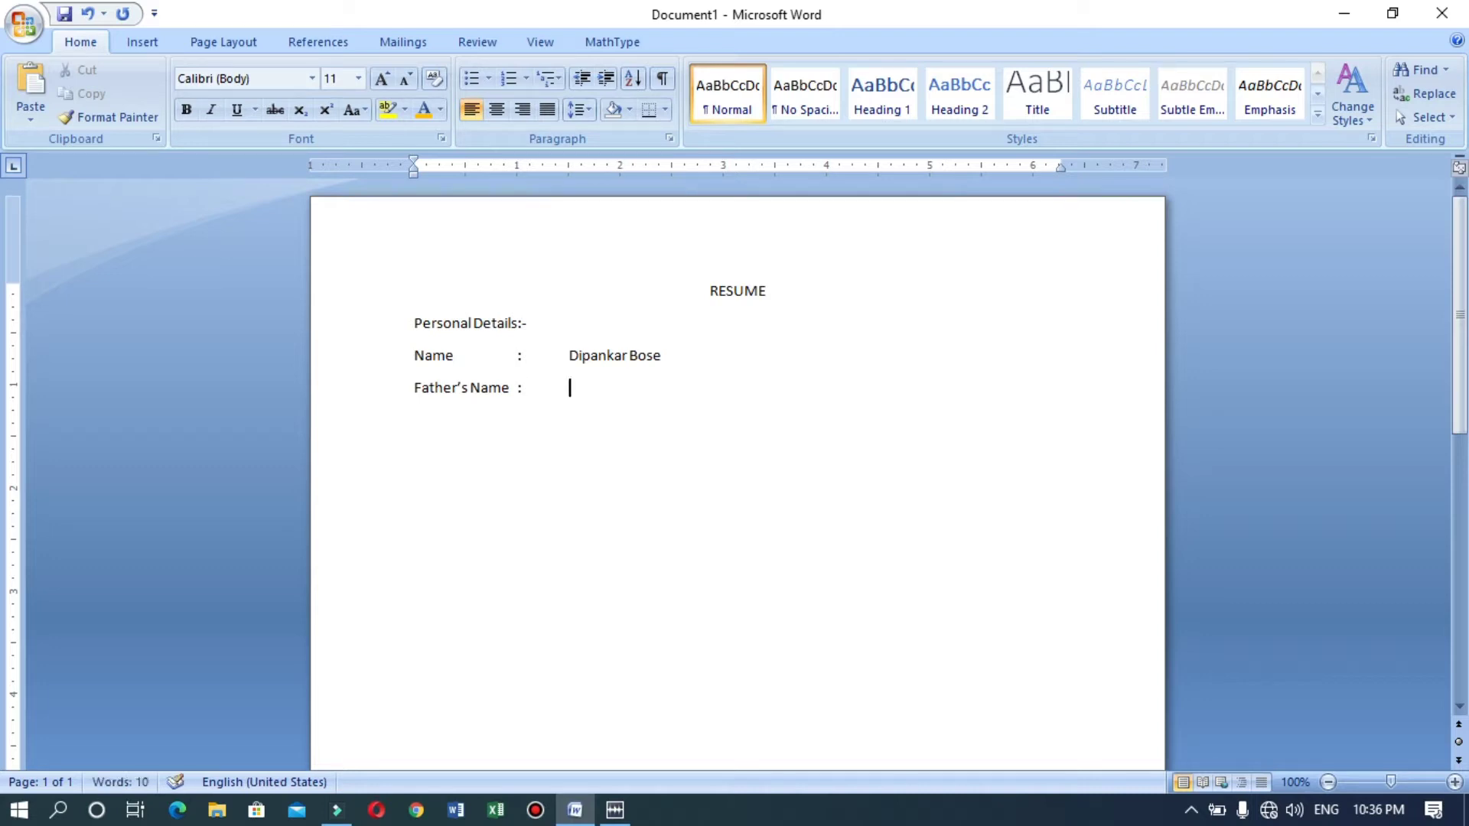
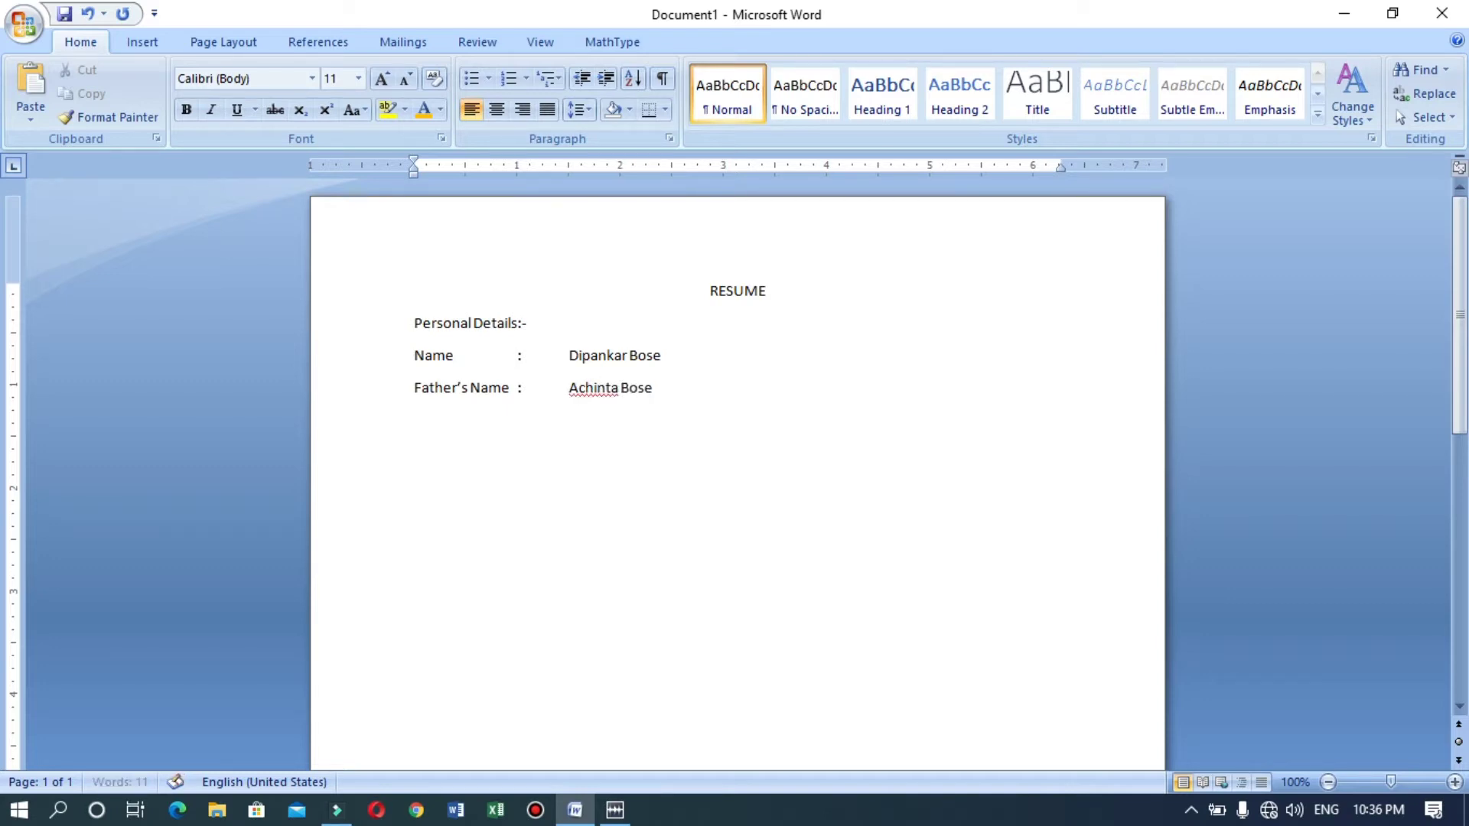
key("Return")
type("DOB")
key("Tab")
type("05/03/1987")
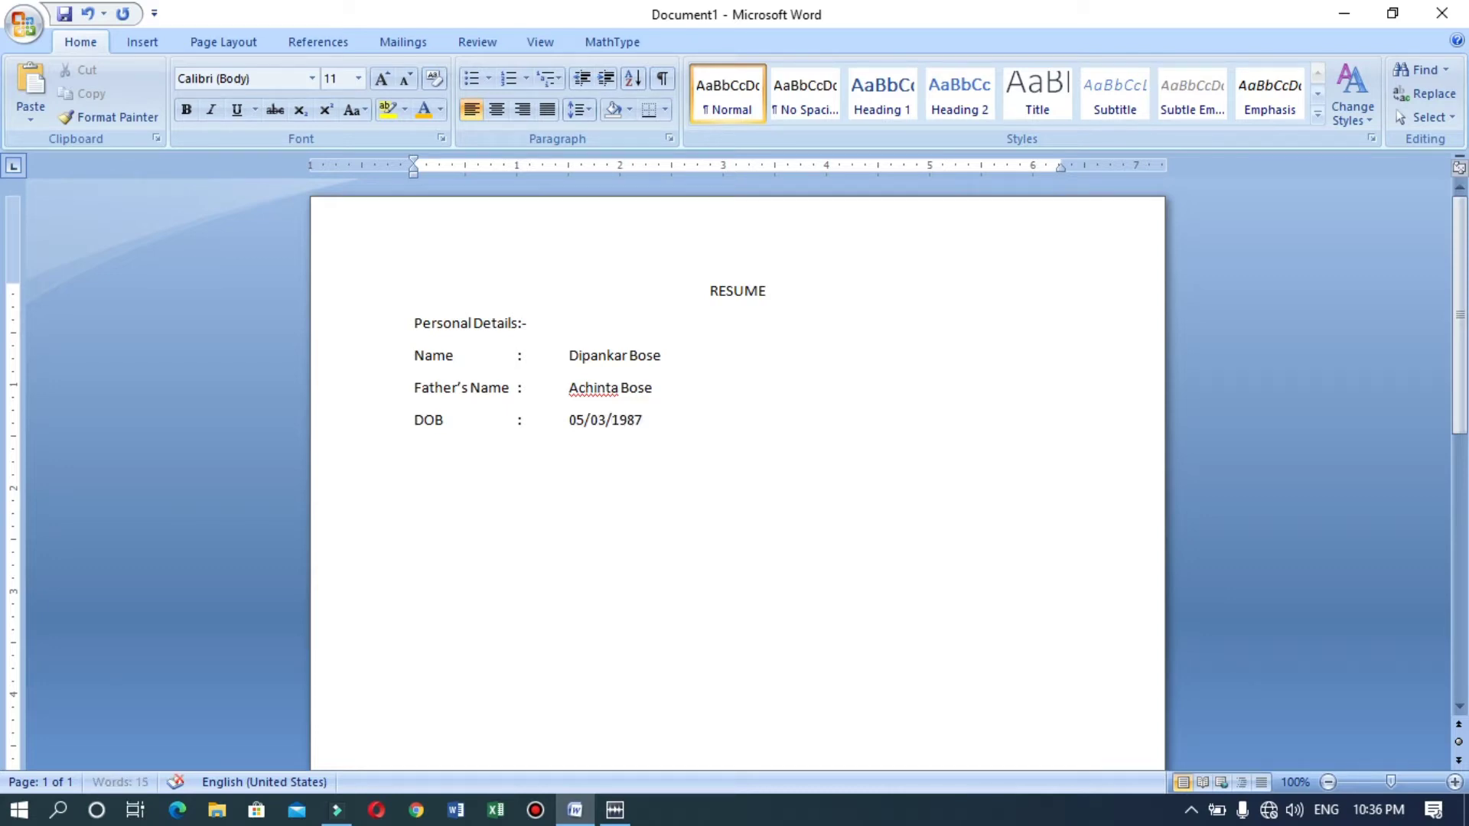
Add an Email Id line with the e-mail address and a tab-aligned Mobile No entry with the phone number.
key("Return")
type("Email Id")
type(":xyz")
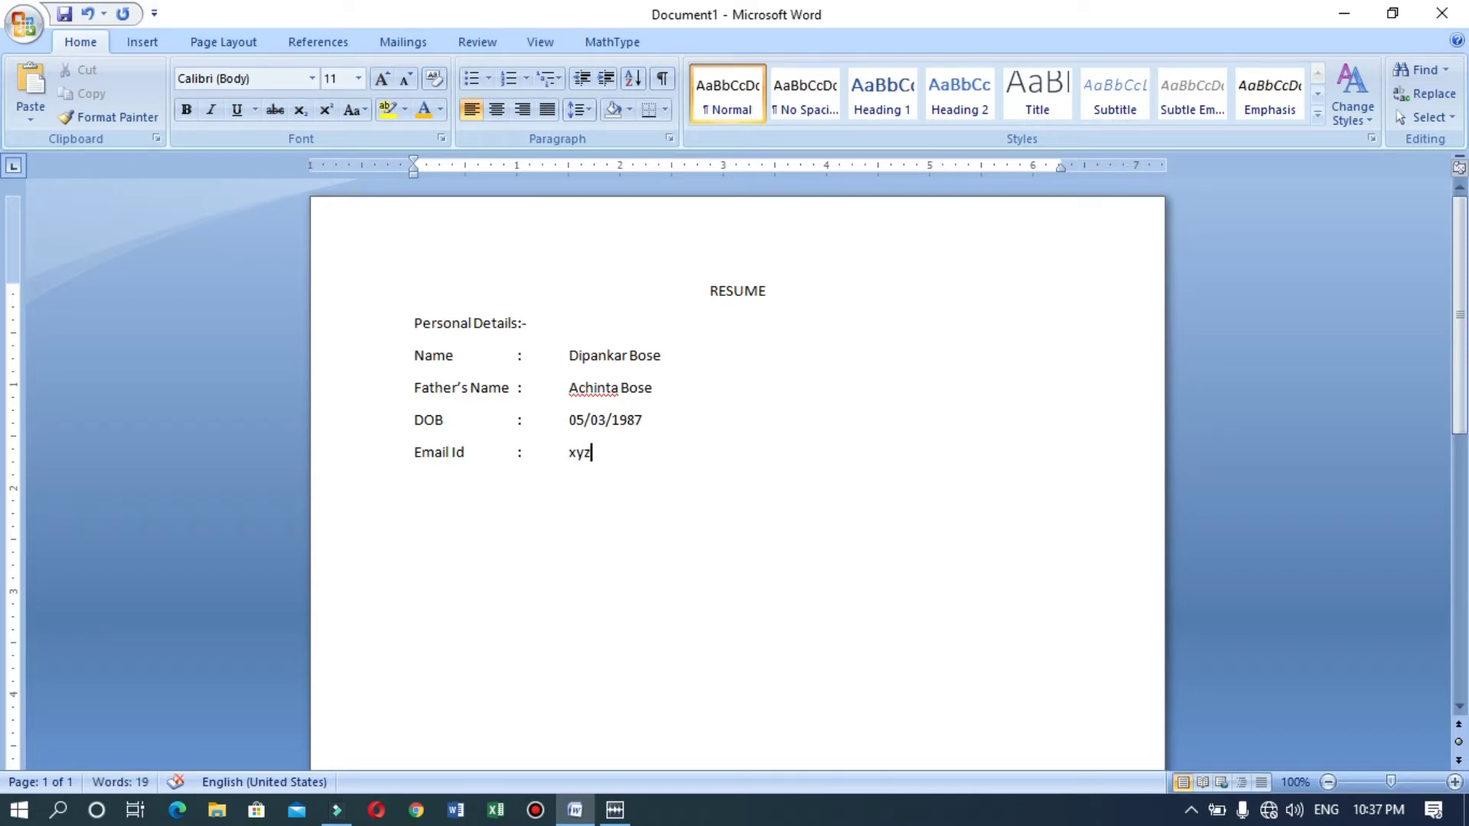
type("@gmail.com")
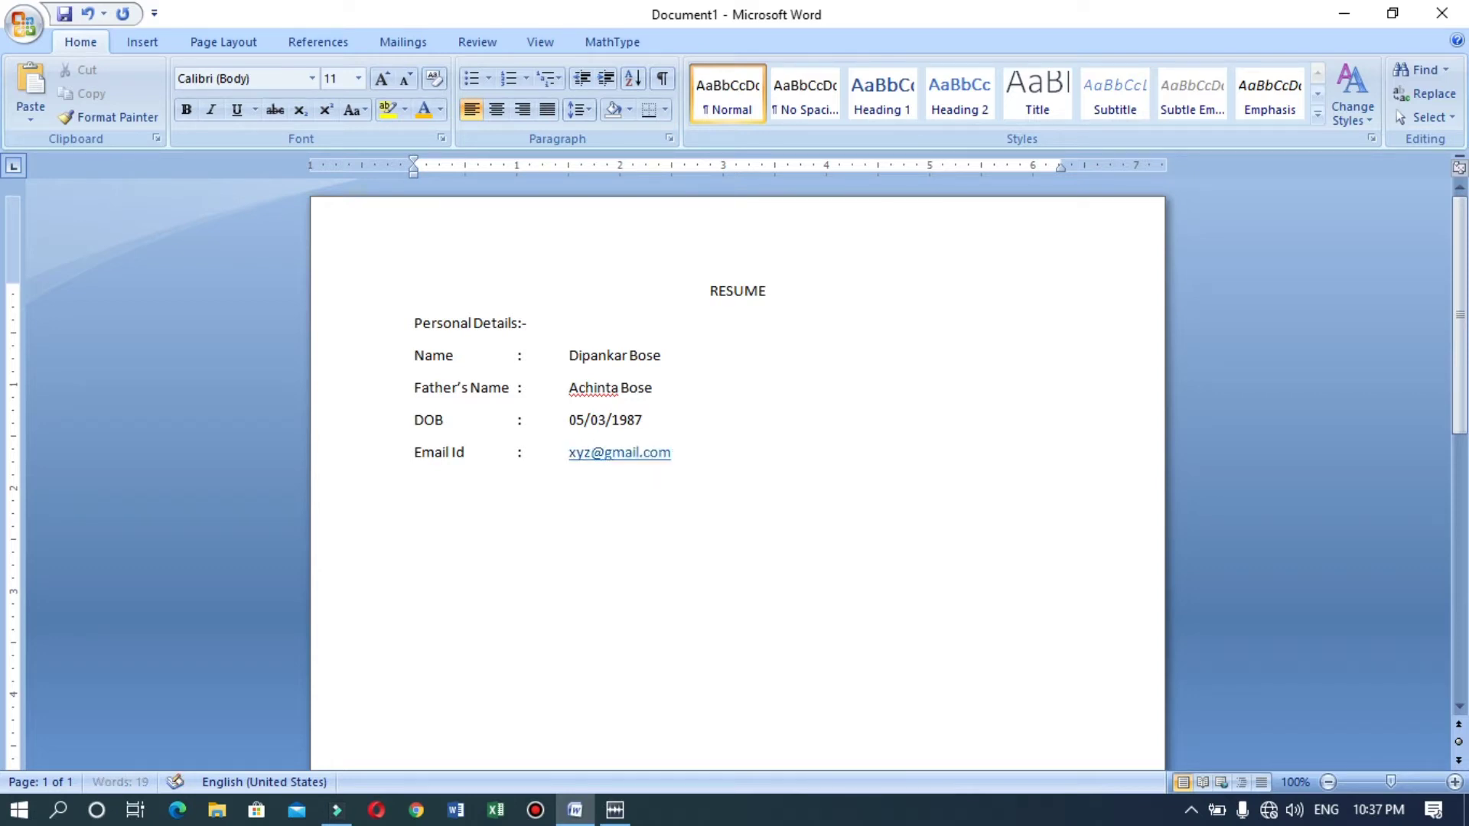
key("Return")
type("Mobile No")
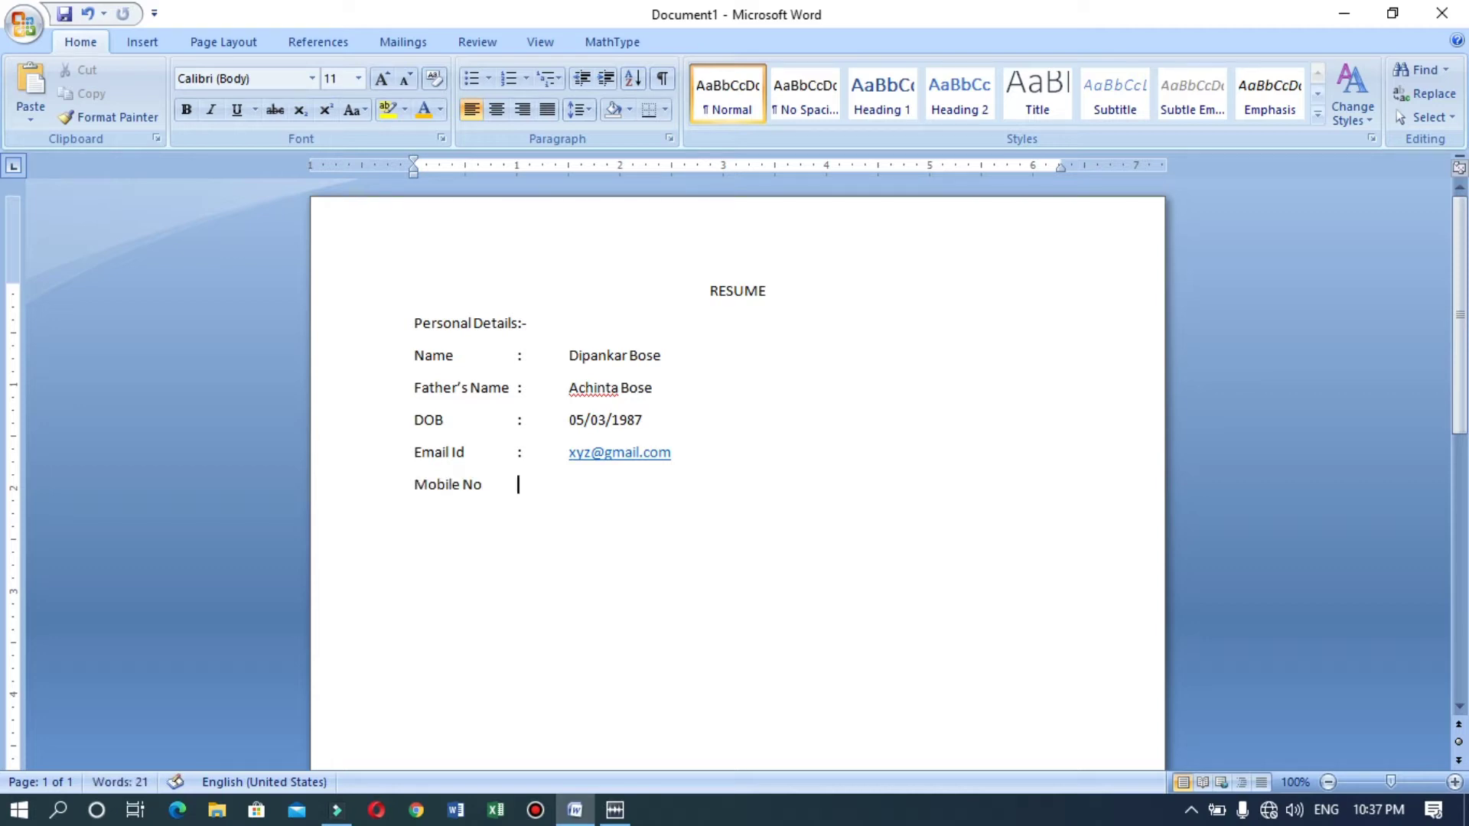
key("Tab")
type(":")
key("Tab")
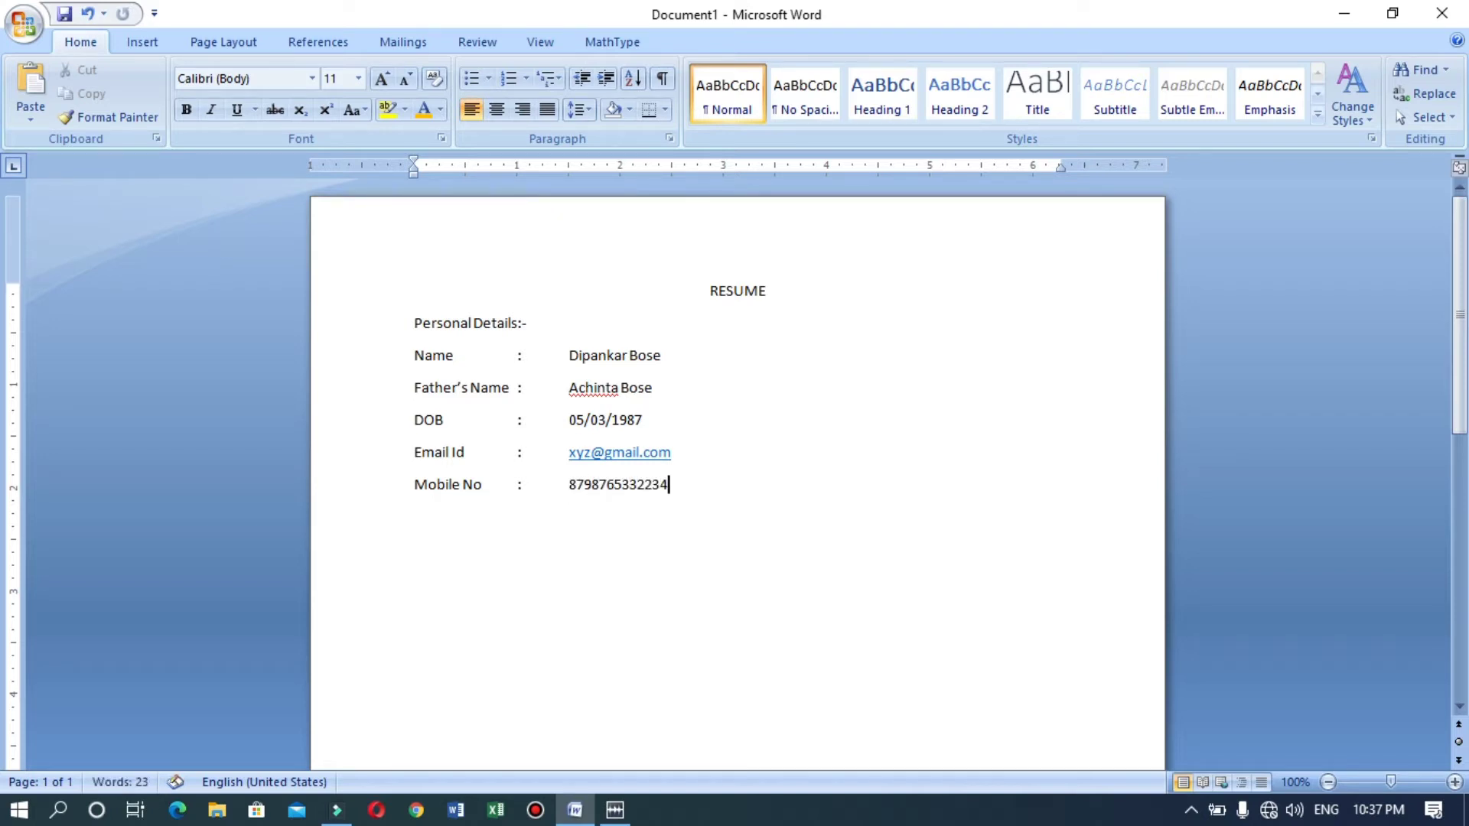
key("Return")
Add a tab-aligned 'Gender : Male' entry.
type("Gender")
key("Tab")
type(":")
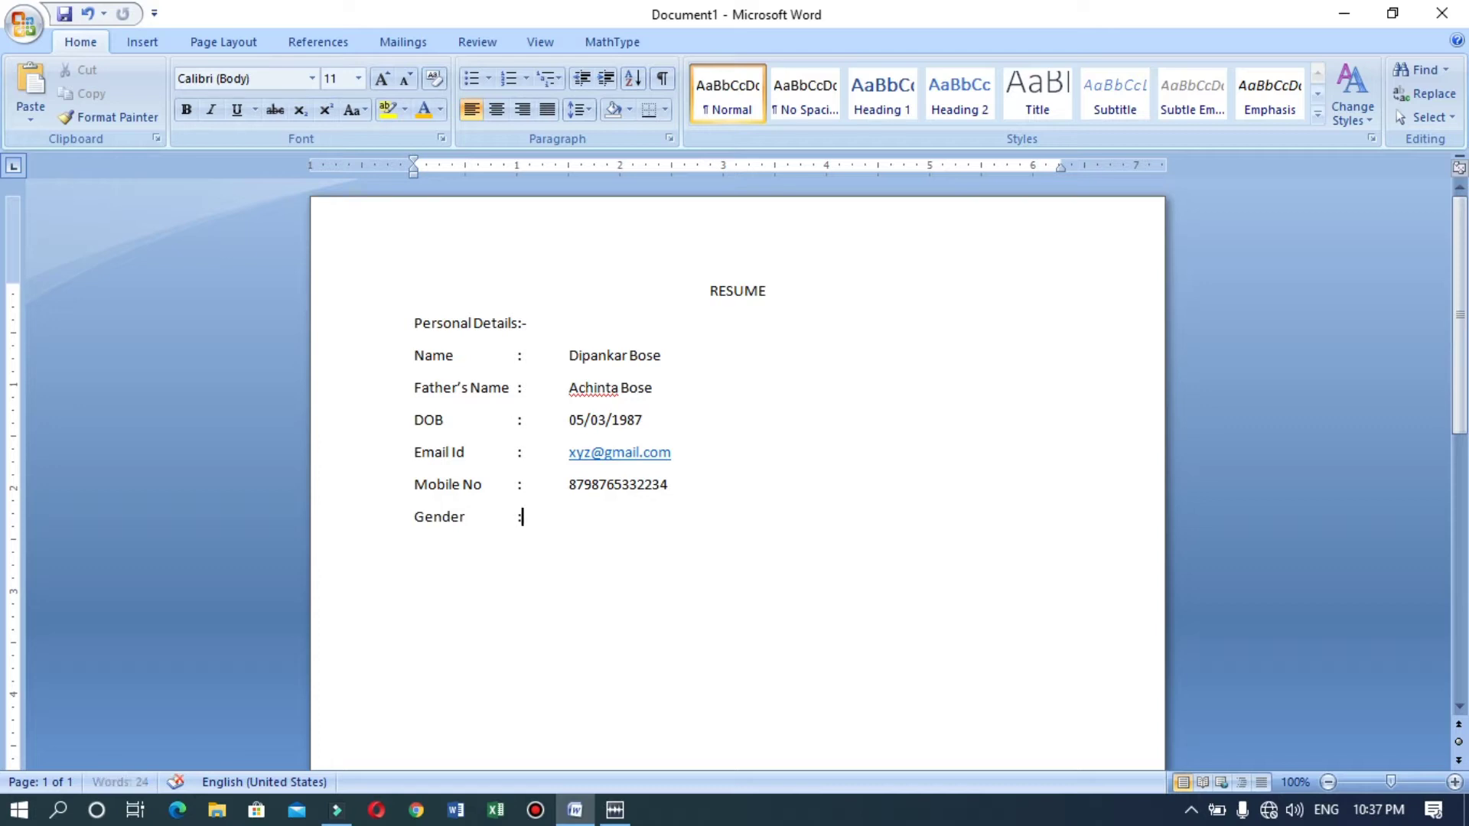
key("Tab")
type("Male")
key("Return")
Add a 'Marital Status : Single' entry, correcting the misspelt Matiral to Marital.
type("Matiral")
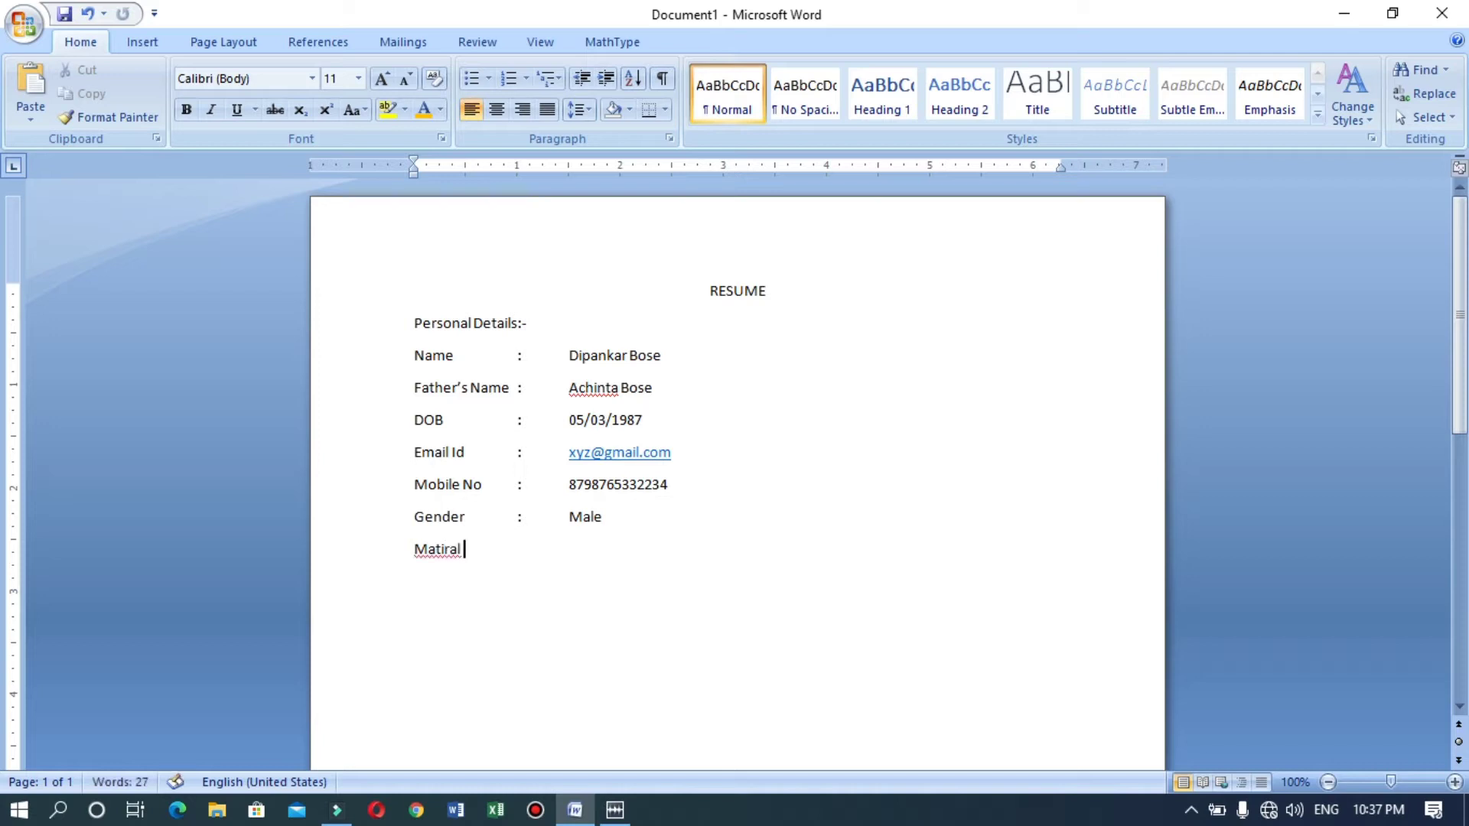
key("Left")
key("Left")
key("Menu")
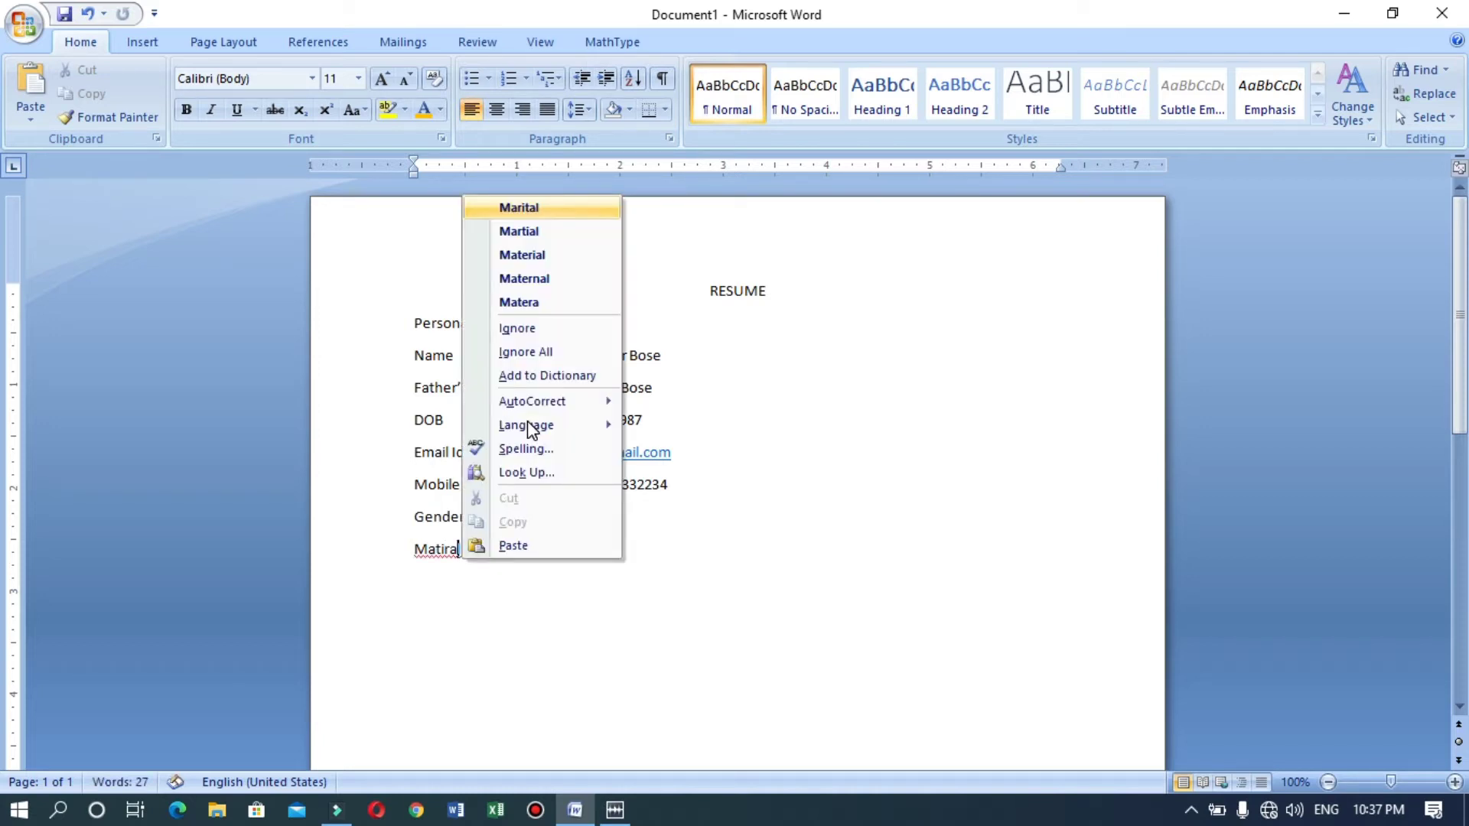
key("Return")
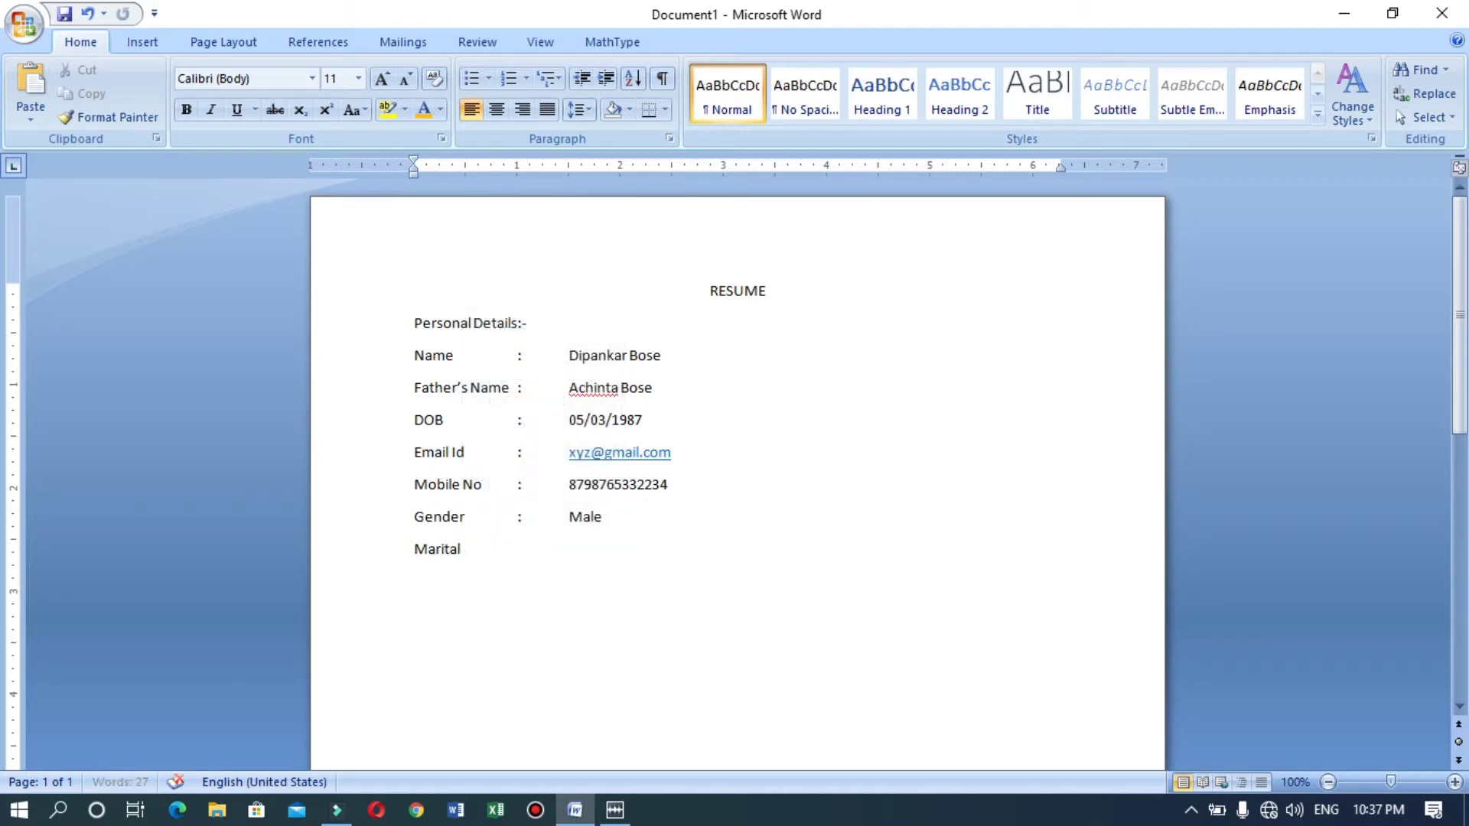
type("Status")
key("Tab")
type(":")
key("Tab")
type("Single")
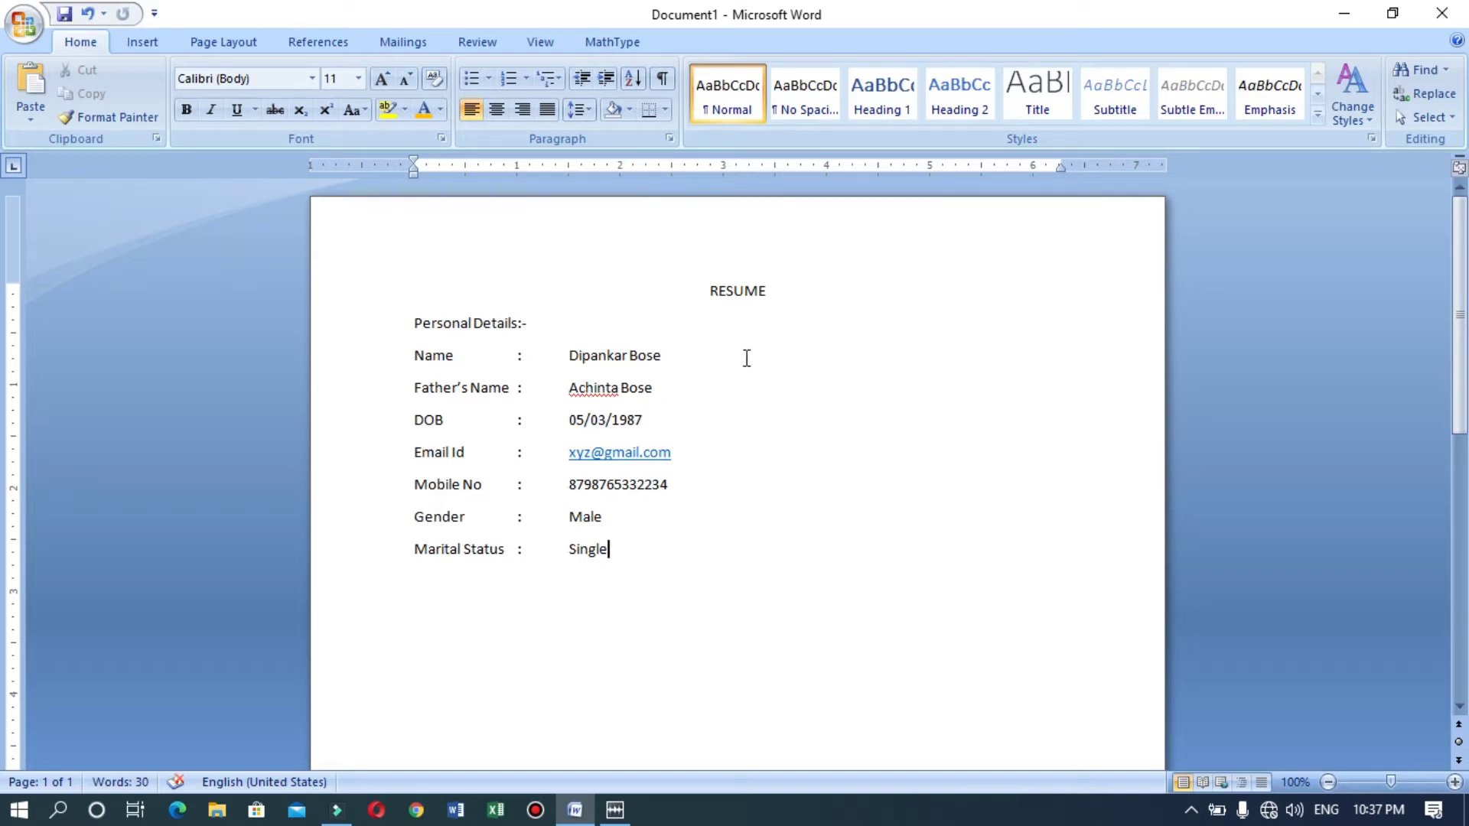
Make the RESUME title bold at 28 pt.
left_click_drag(775, 288, 713, 303)
key("ctrl+shift+period")
key("ctrl+shift+period")
key("ctrl+shift+period")
key("ctrl+shift+period")
key("ctrl+shift+period")
key("ctrl+shift+period")
key("ctrl+shift+period")
key("ctrl+shift+period")
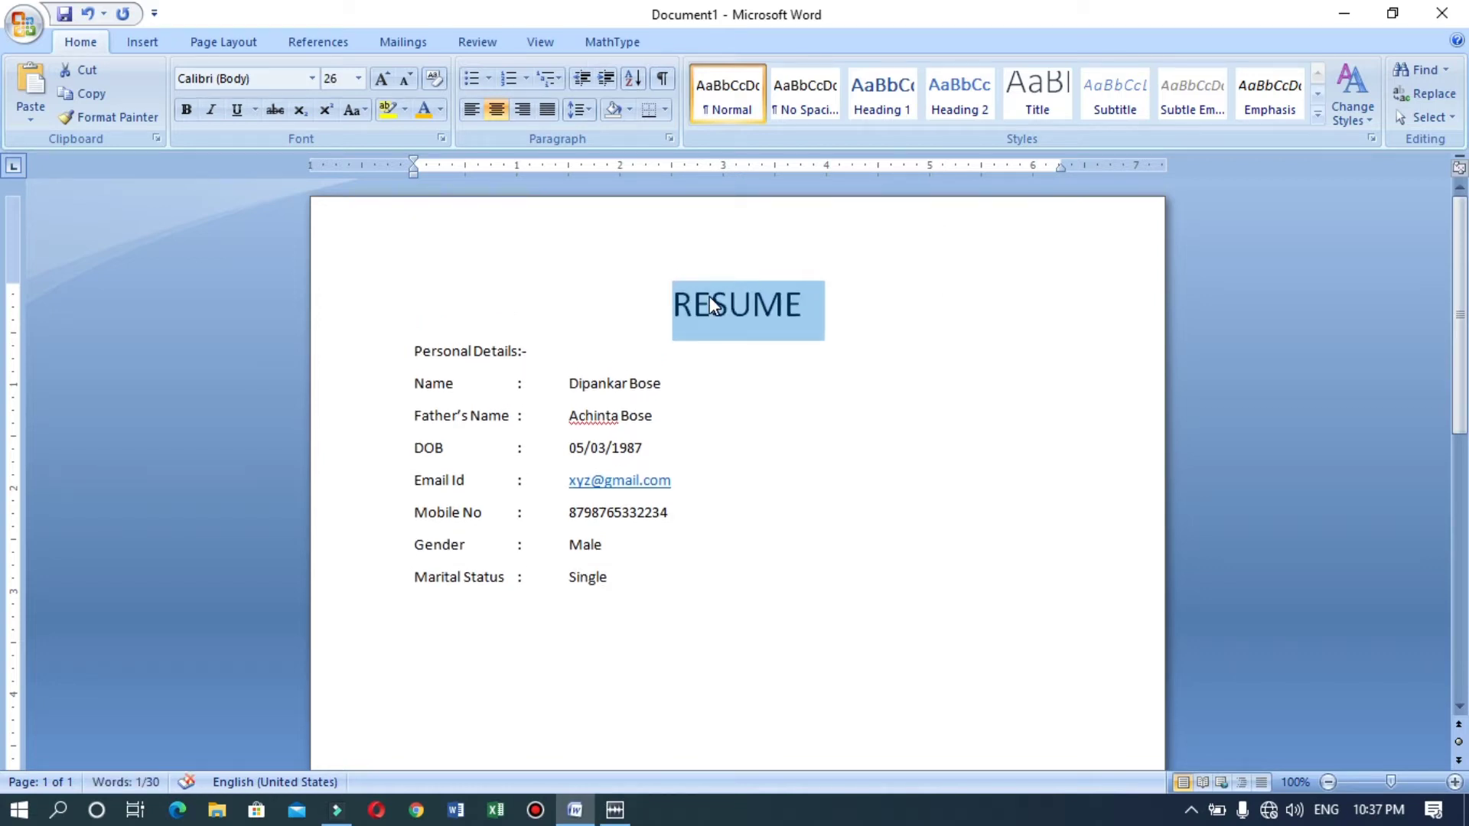
key("ctrl+b")
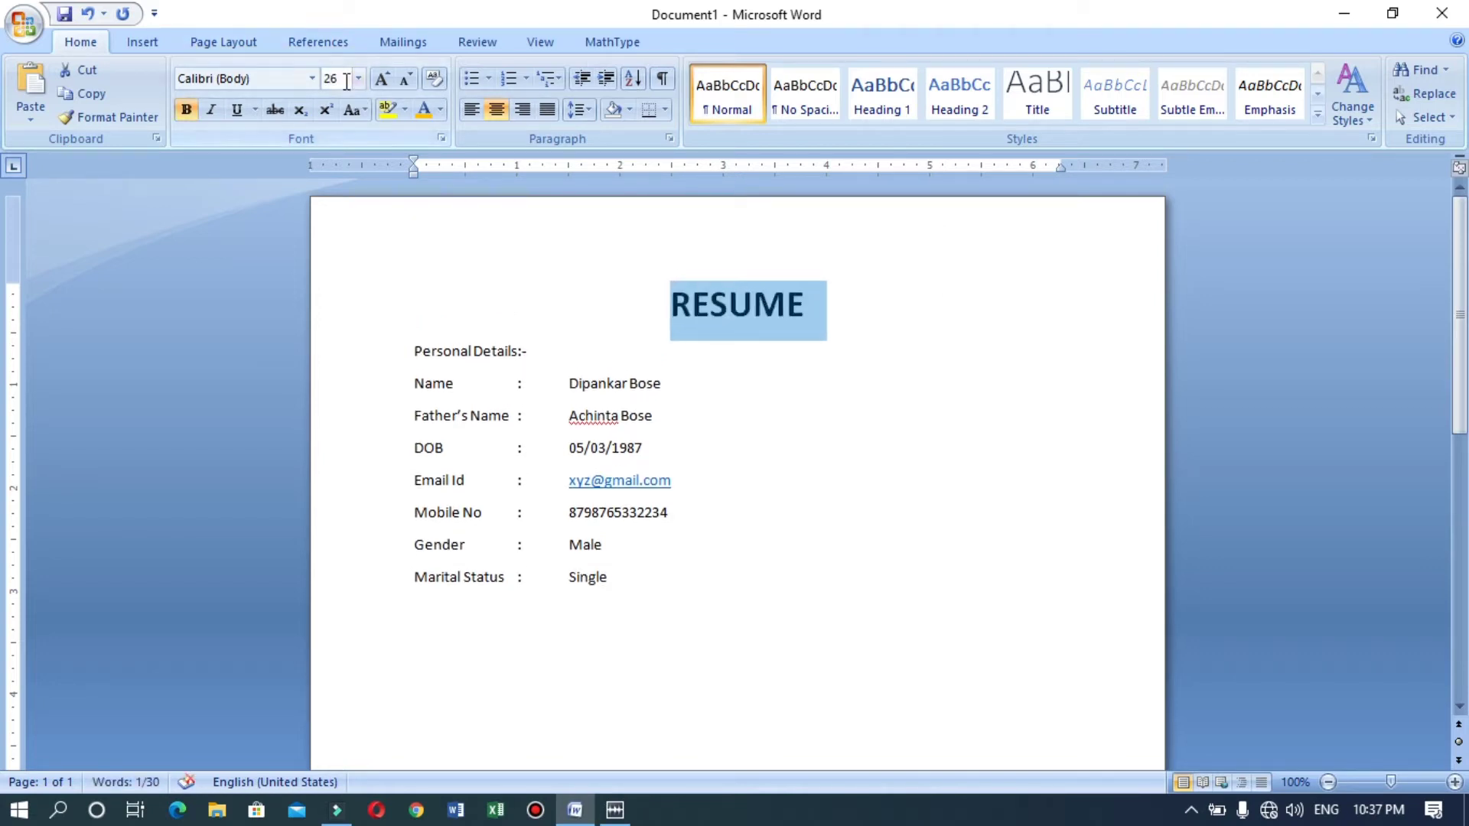
left_click(344, 79)
type("28")
key("Return")
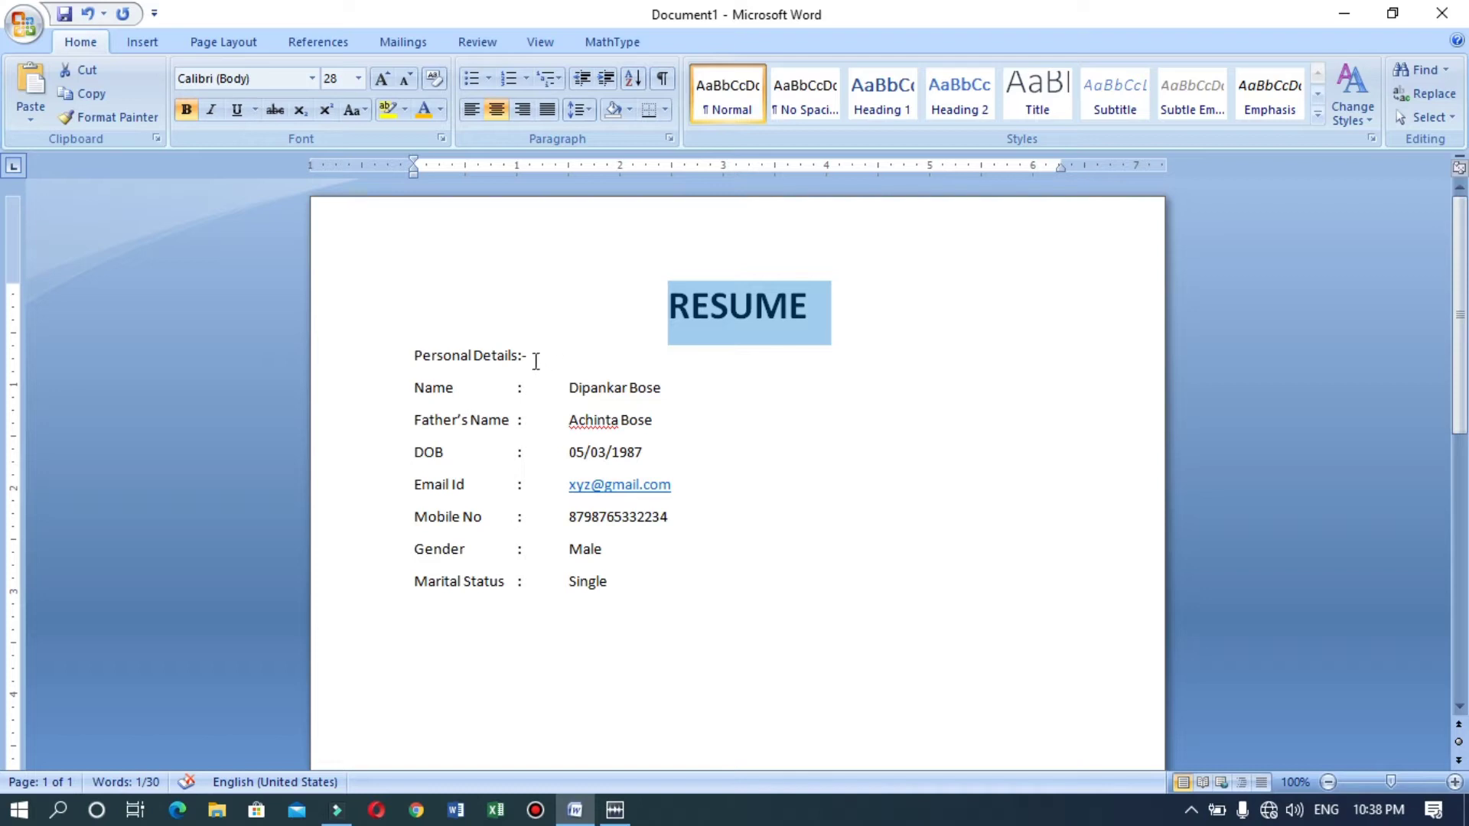
Make the 'Personal Details:-' heading bold at 18 pt.
left_click_drag(535, 361, 447, 364)
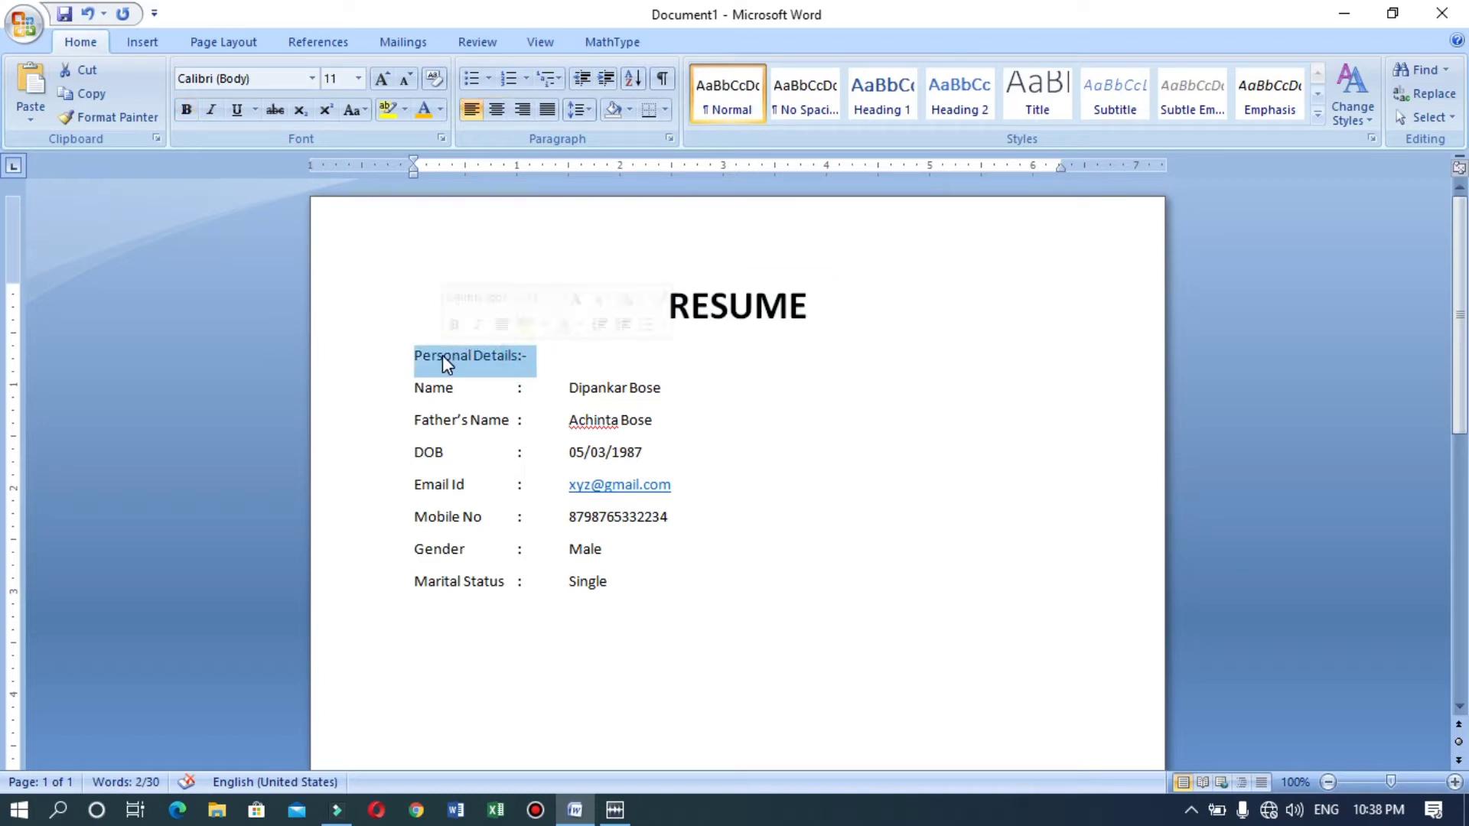
key("ctrl+shift+period")
key("ctrl+shift+period")
key("ctrl+shift+period")
key("ctrl+shift+period")
key("ctrl+b")
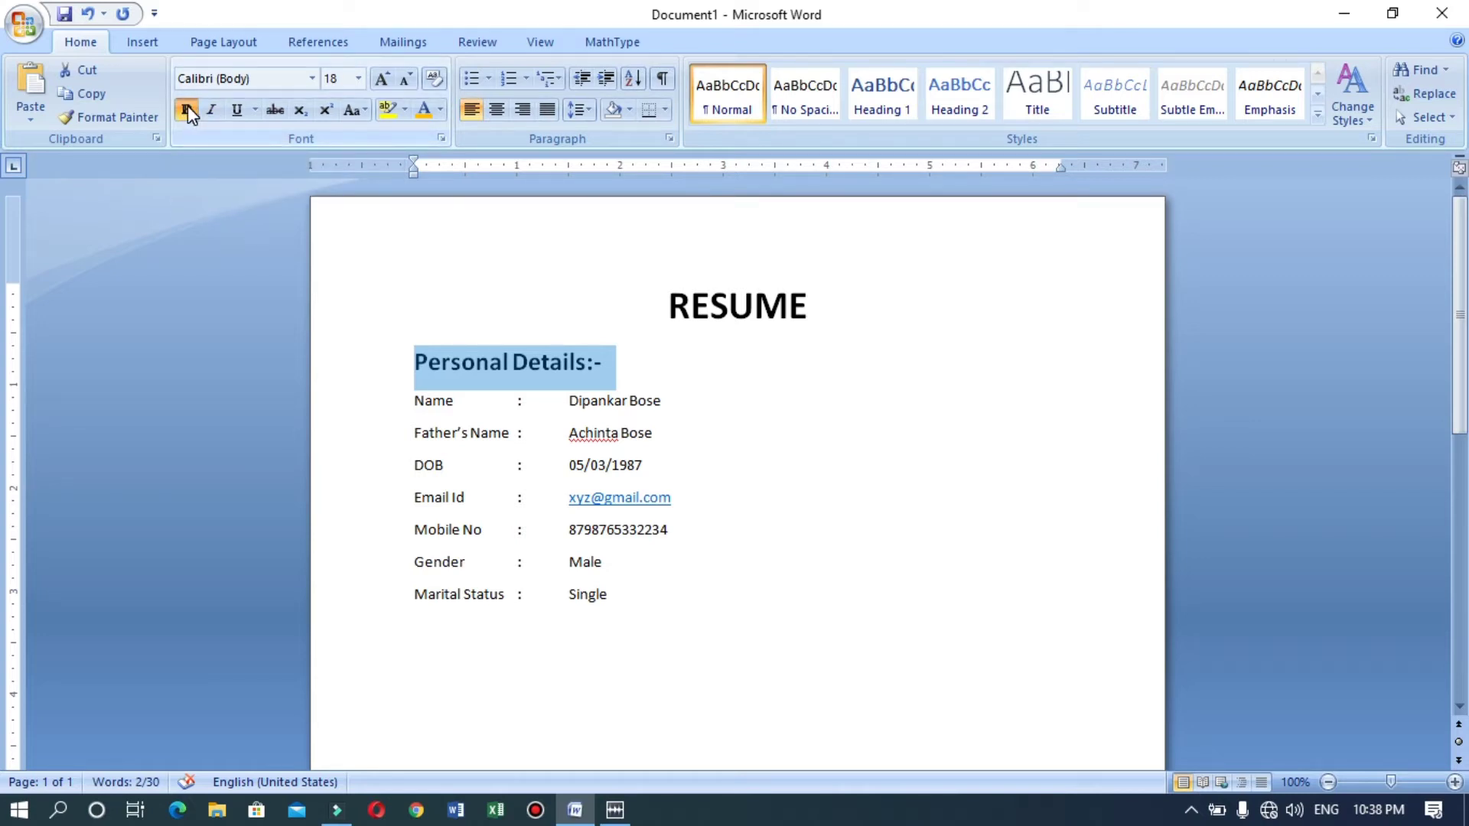
left_click(777, 403)
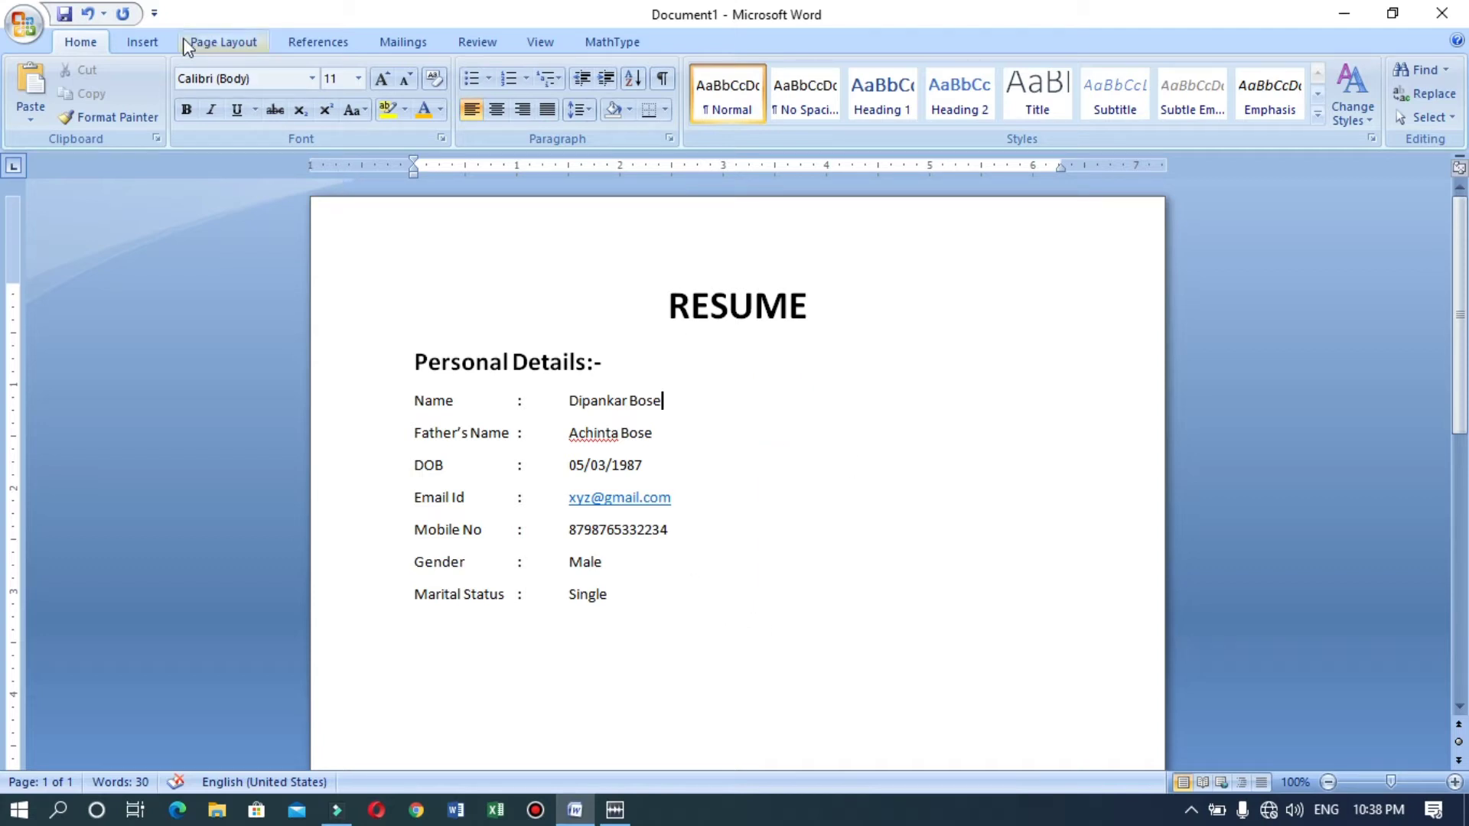
Draw a roughly 1.66" square rectangle to the right of the personal details as a photo box.
left_click(157, 41)
left_click(338, 117)
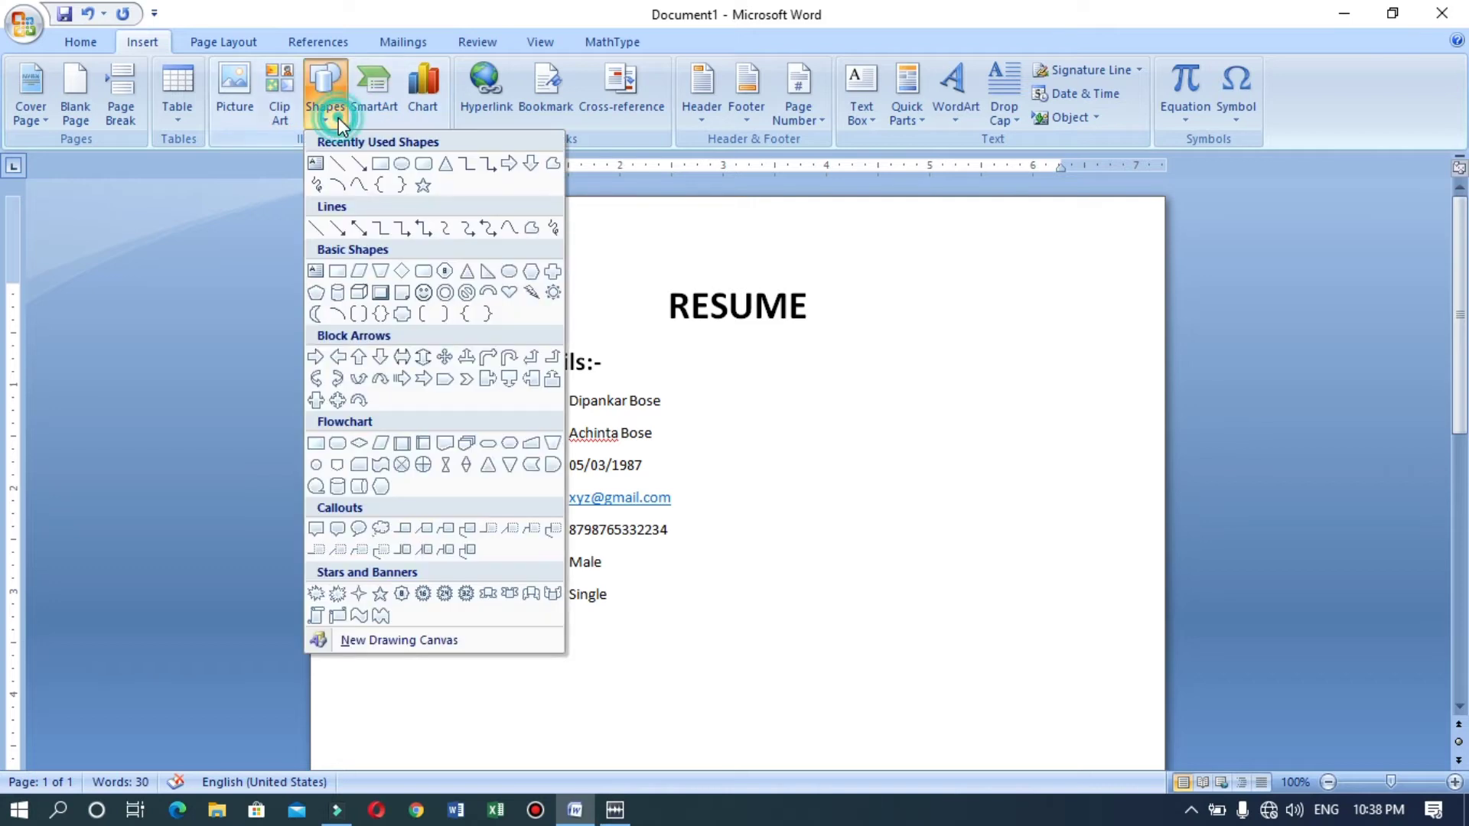
left_click(380, 163)
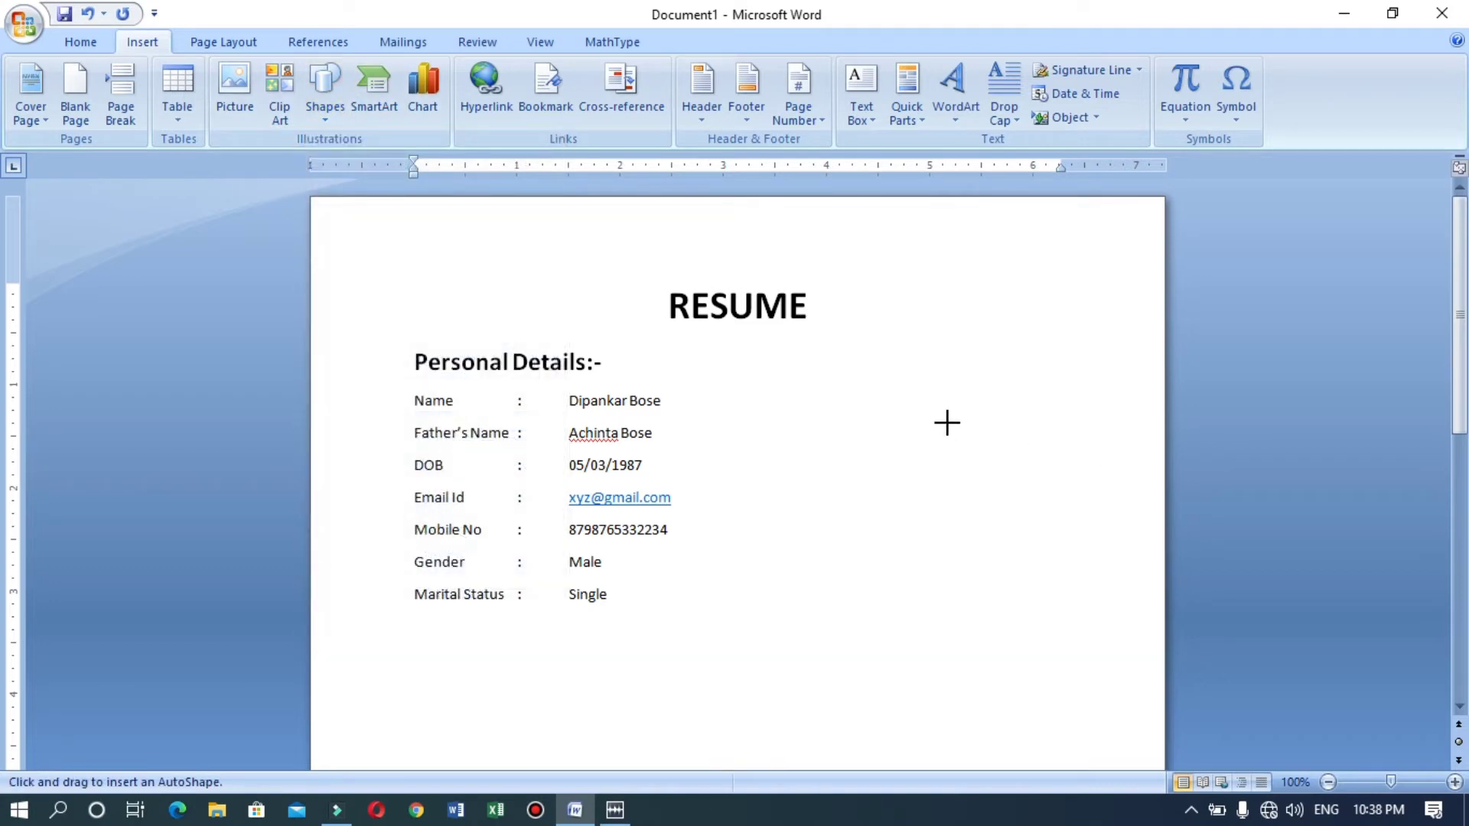
mouse_move(886, 363)
left_mouse_down()
mouse_move(1082, 515)
mouse_move(1073, 540)
mouse_move(1058, 534)
left_mouse_up()
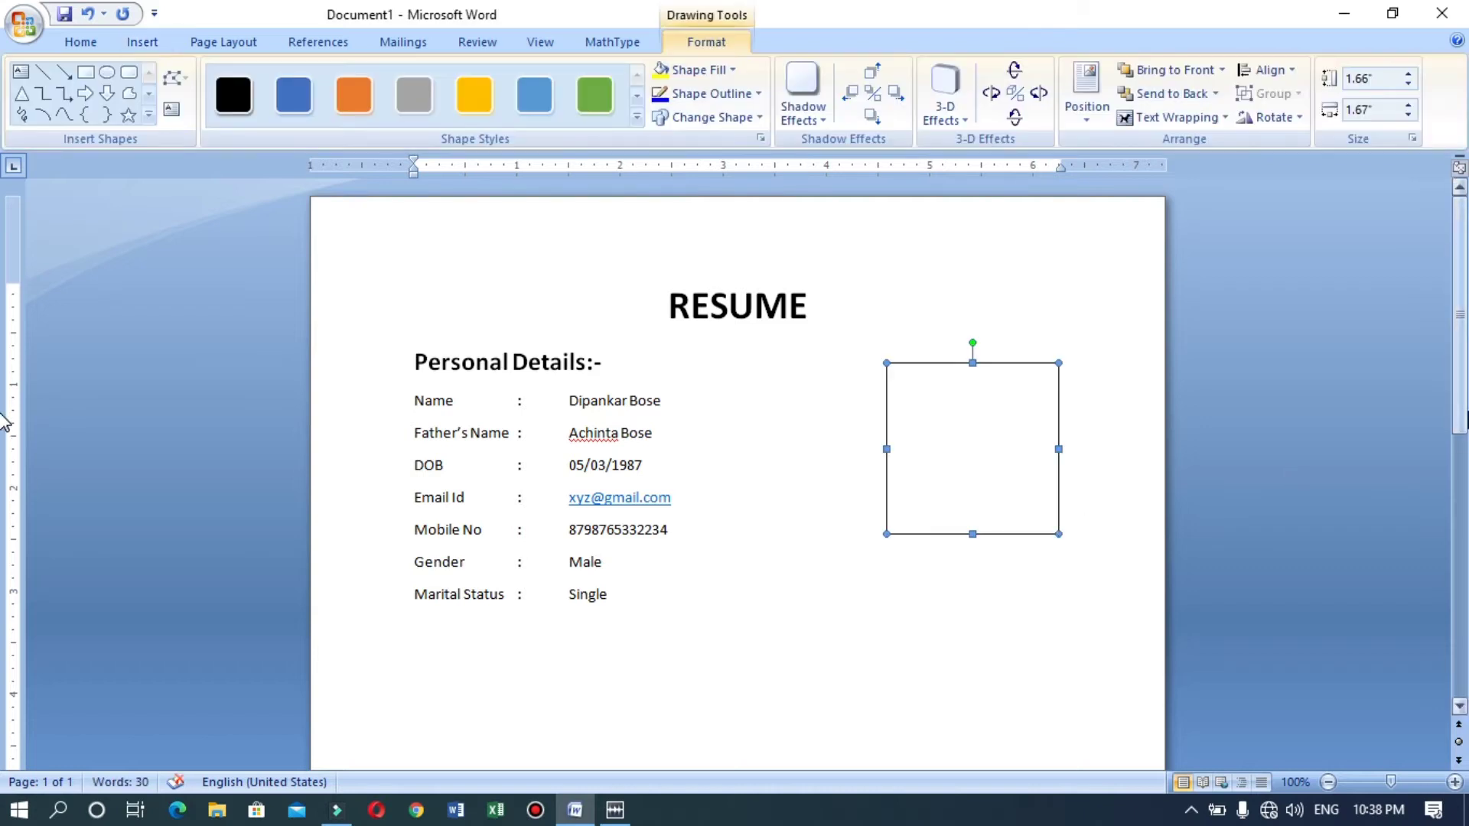
scroll(4, 458, "down", 4)
left_click(832, 625)
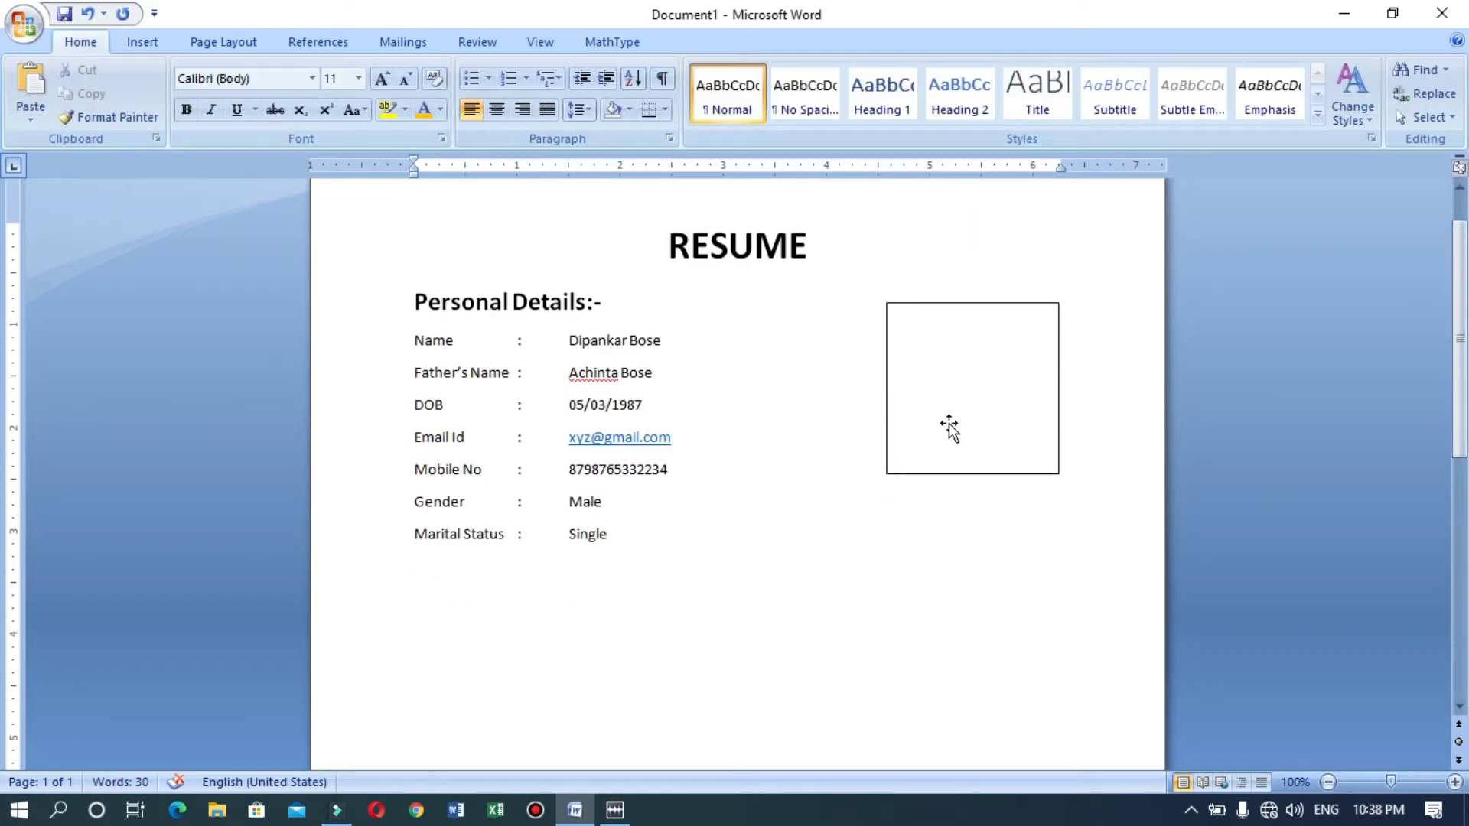
Add the heading 'Educational Qualification:-' on a new line after Single, with an empty line below.
key("Return")
type("Educational")
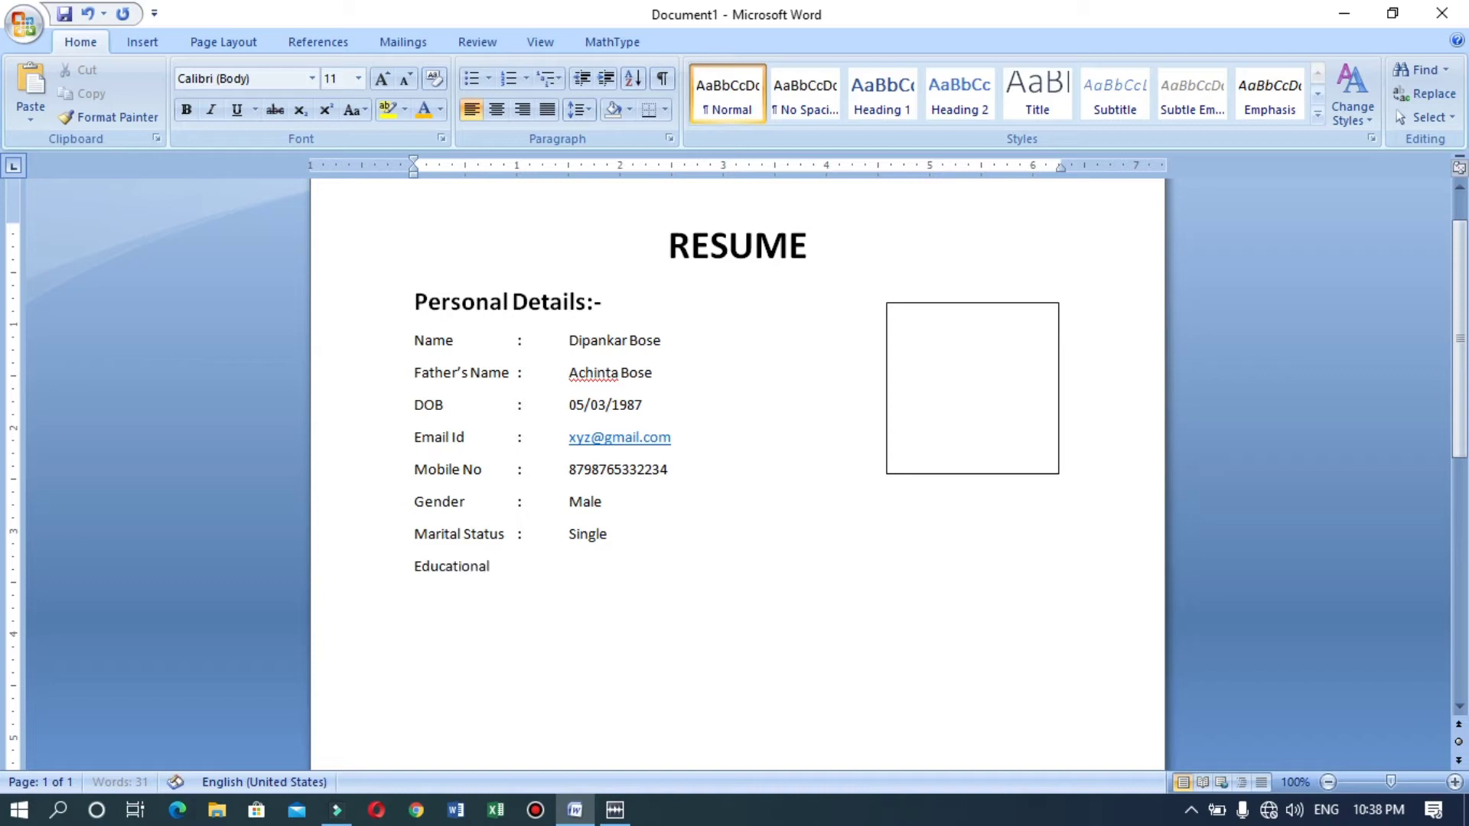
type(" Qualification::")
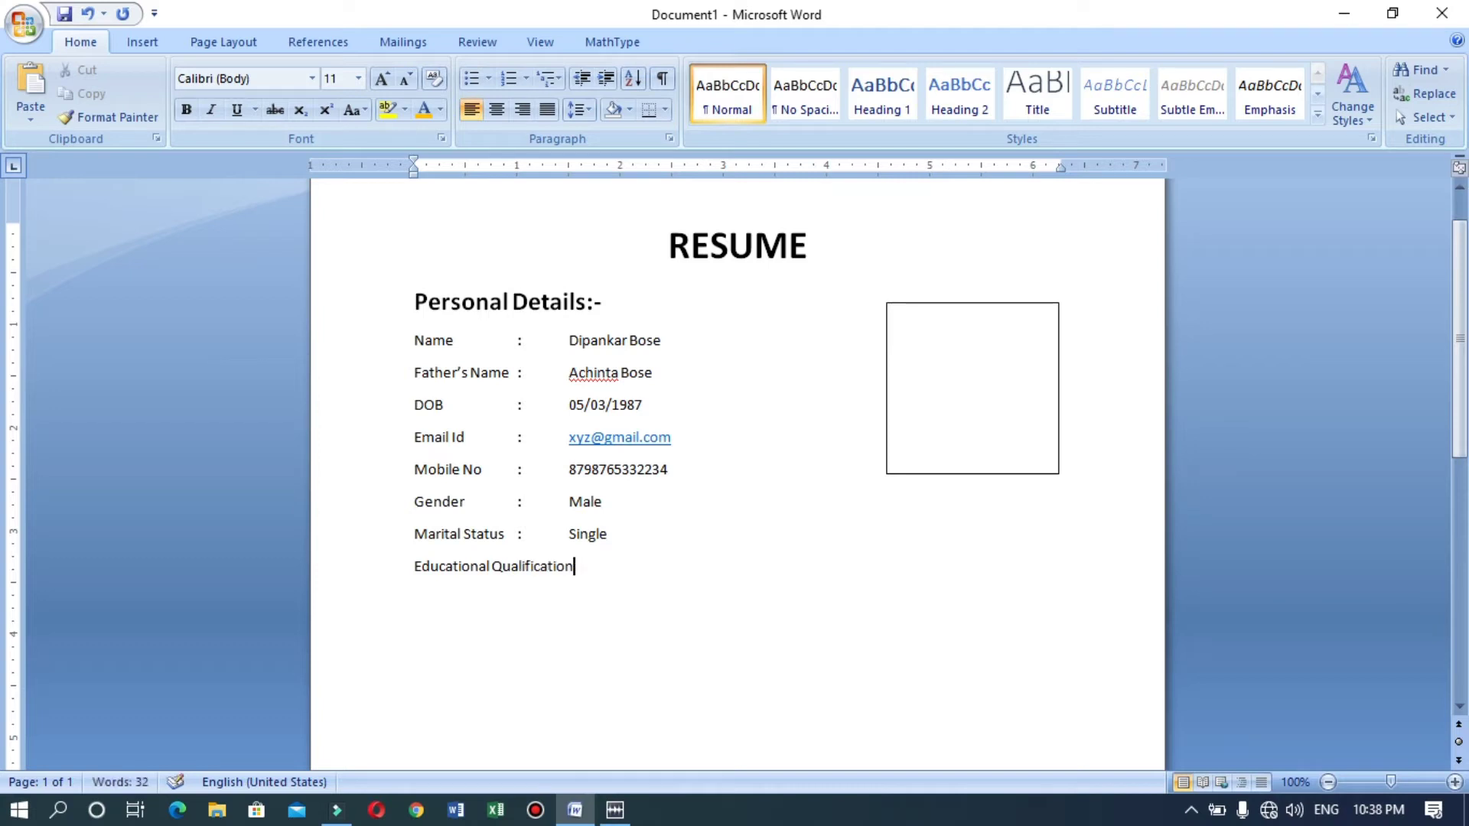
key("BackSpace")
type("-")
key("Return")
Open the Insert Table size grid for the line below the heading.
scroll(4, 452, "down", 2)
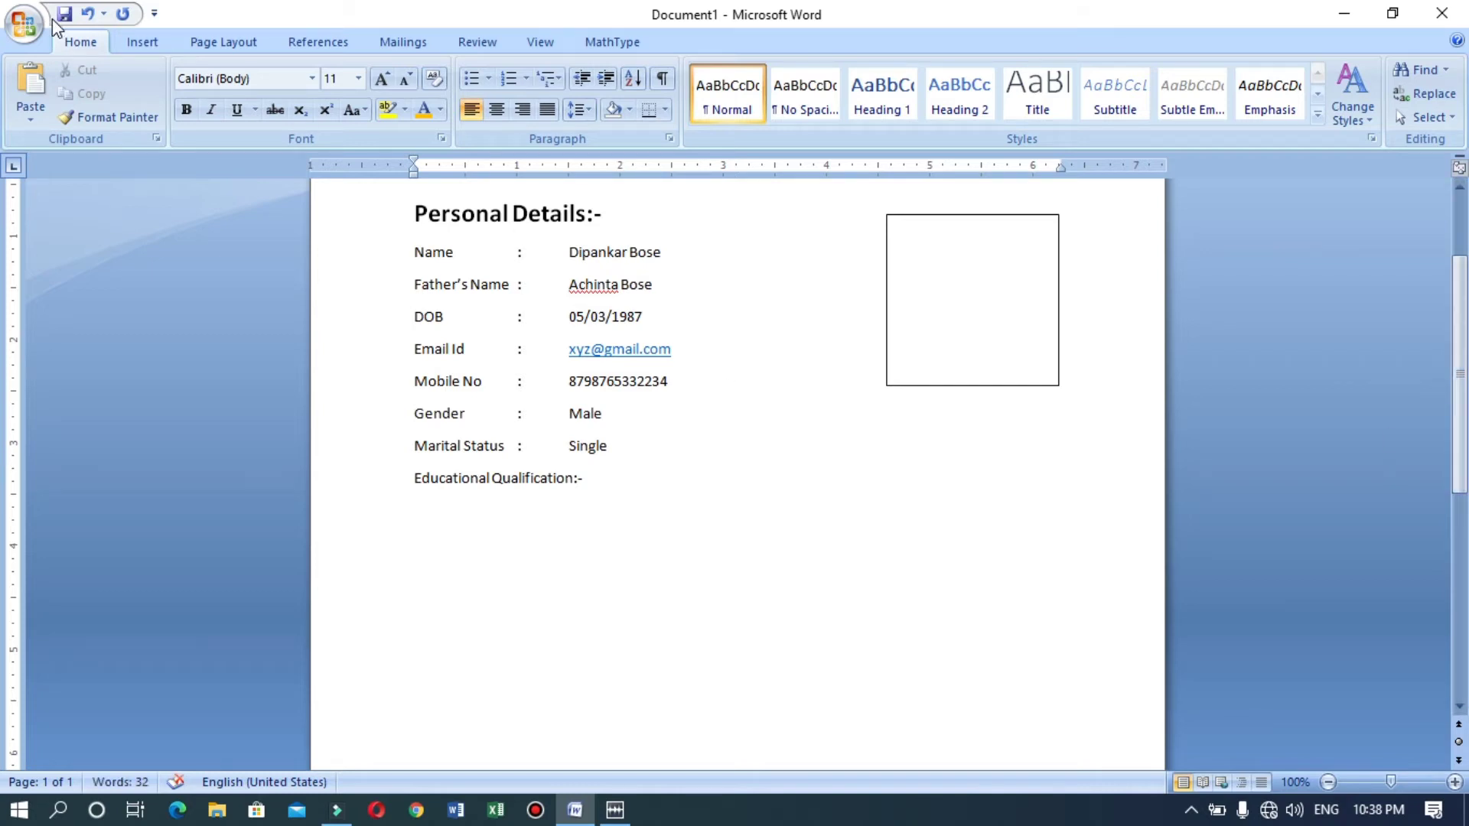
left_click(145, 42)
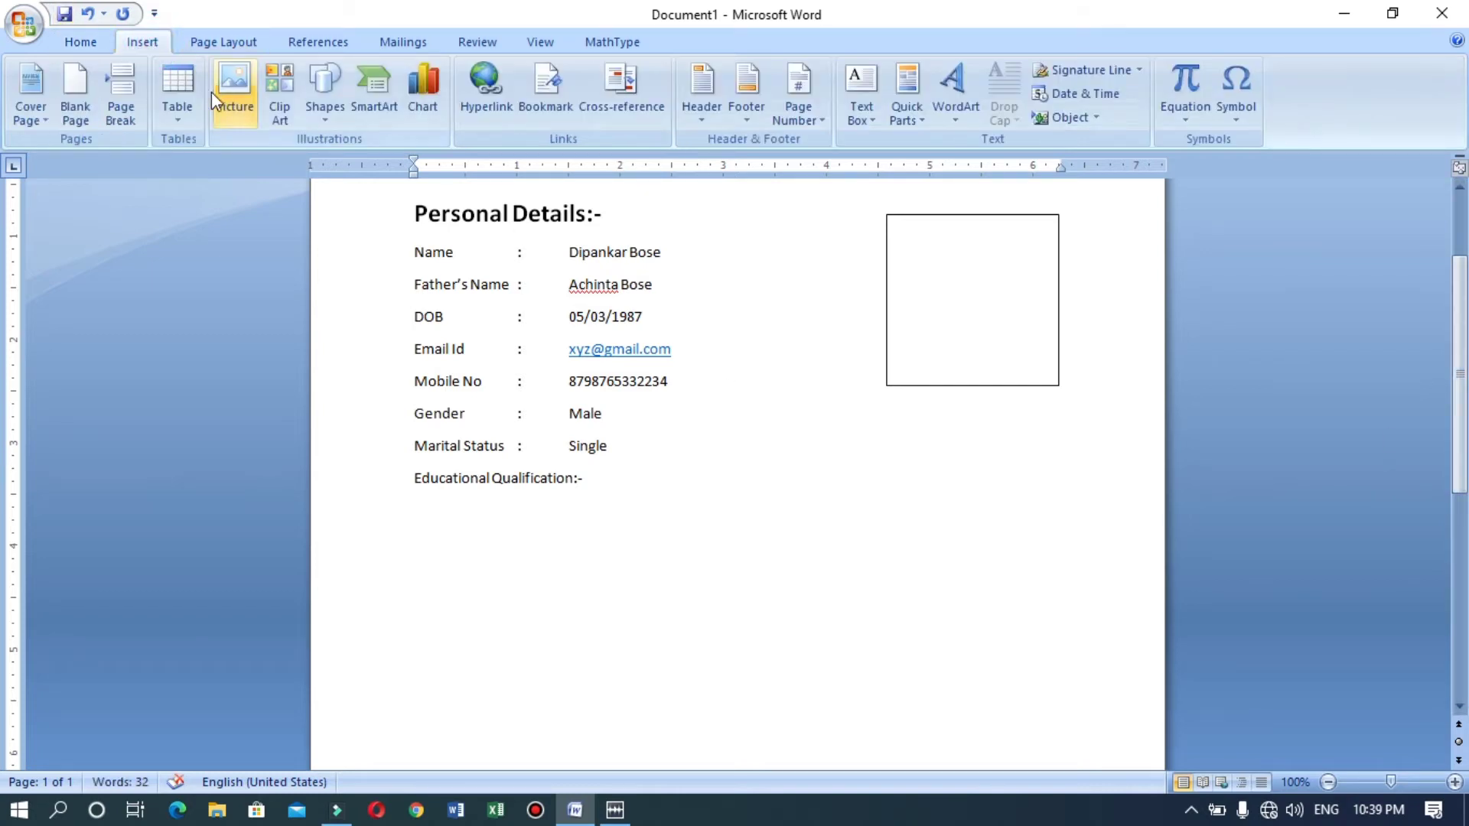
left_click(185, 117)
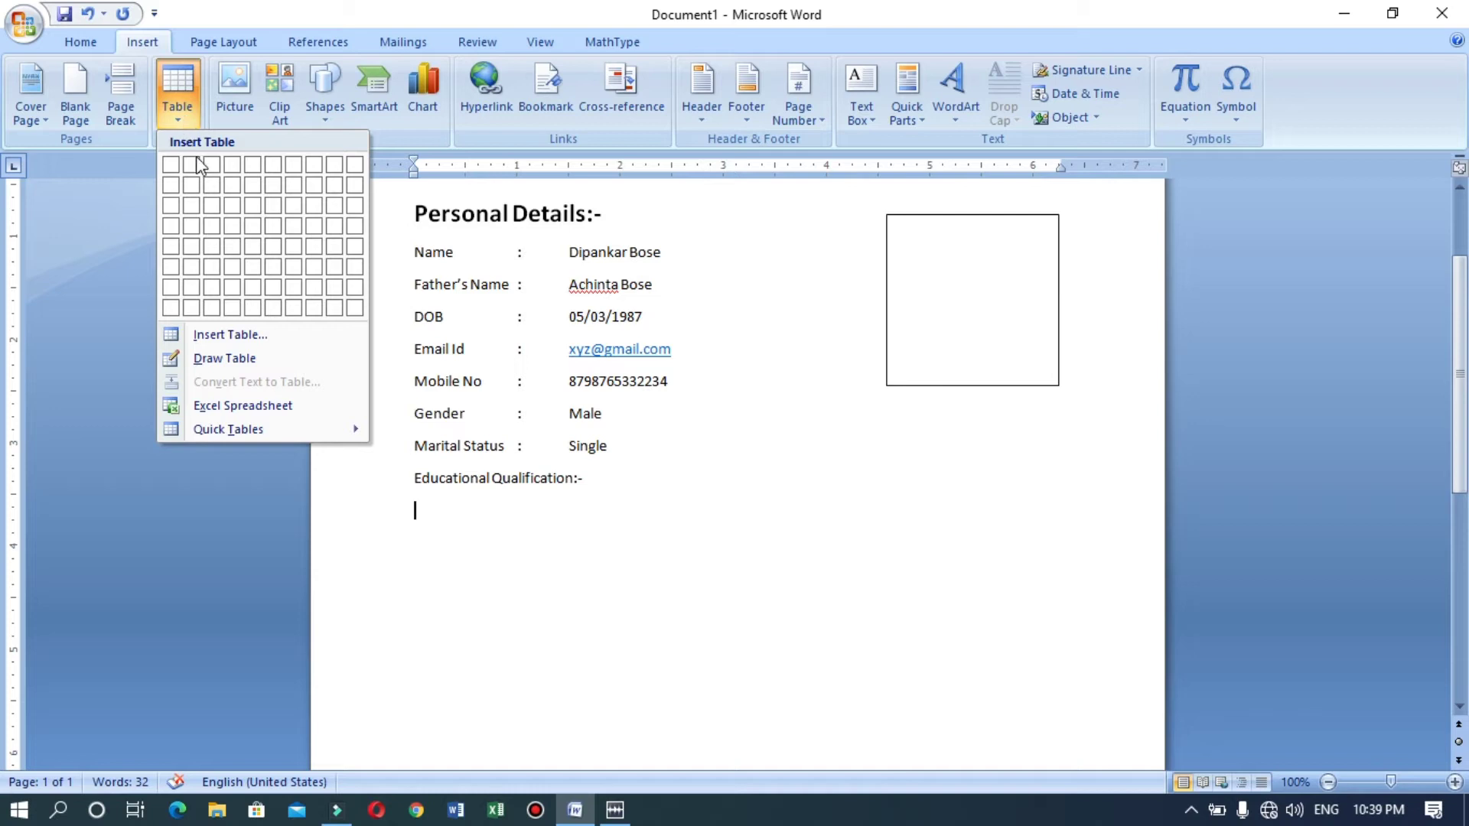
Insert a 5x4 table, narrow its first three columns, and type the Sr. No header.
left_click(252, 226)
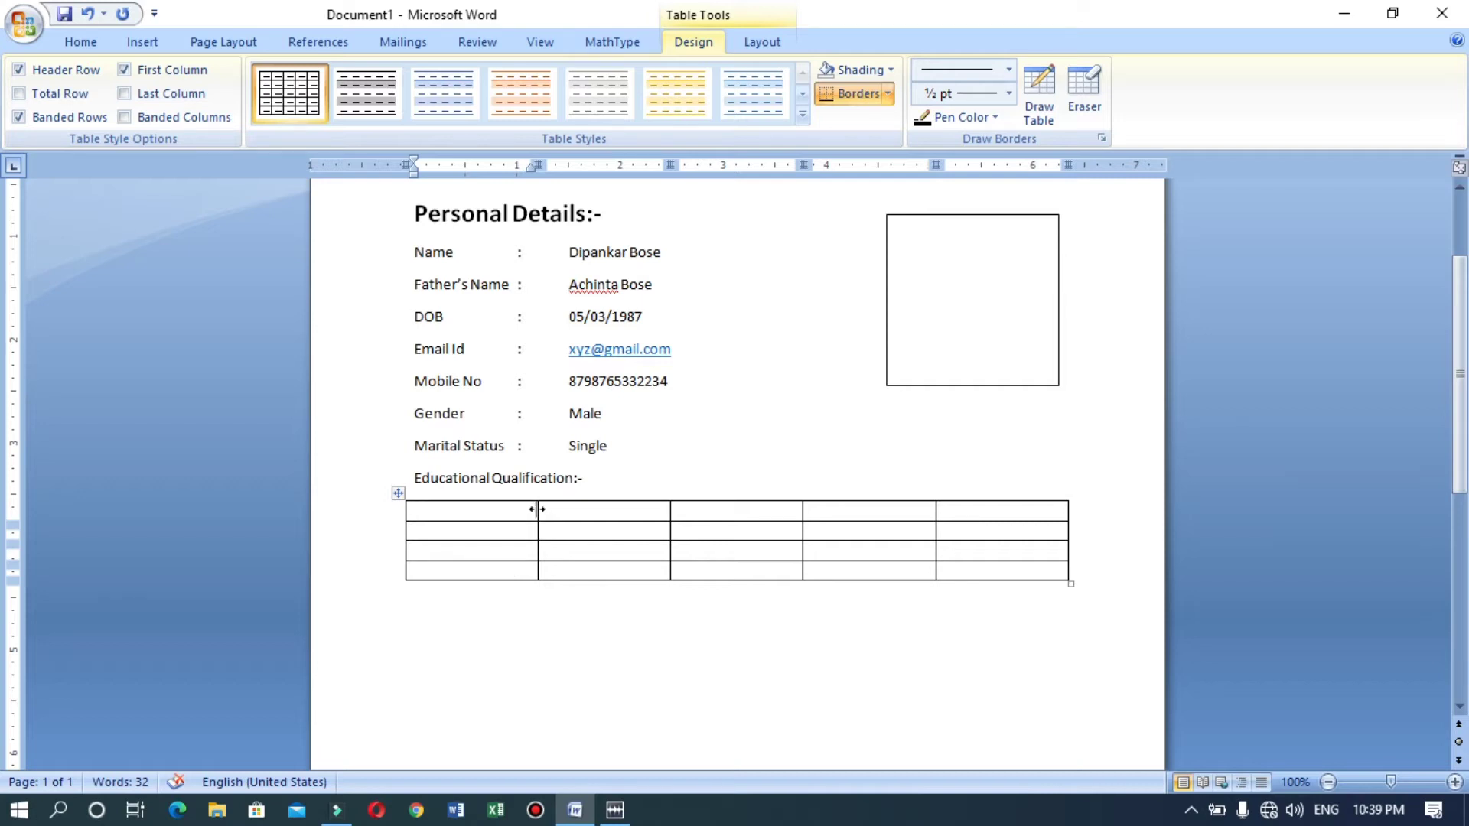
left_click_drag(537, 505, 458, 506)
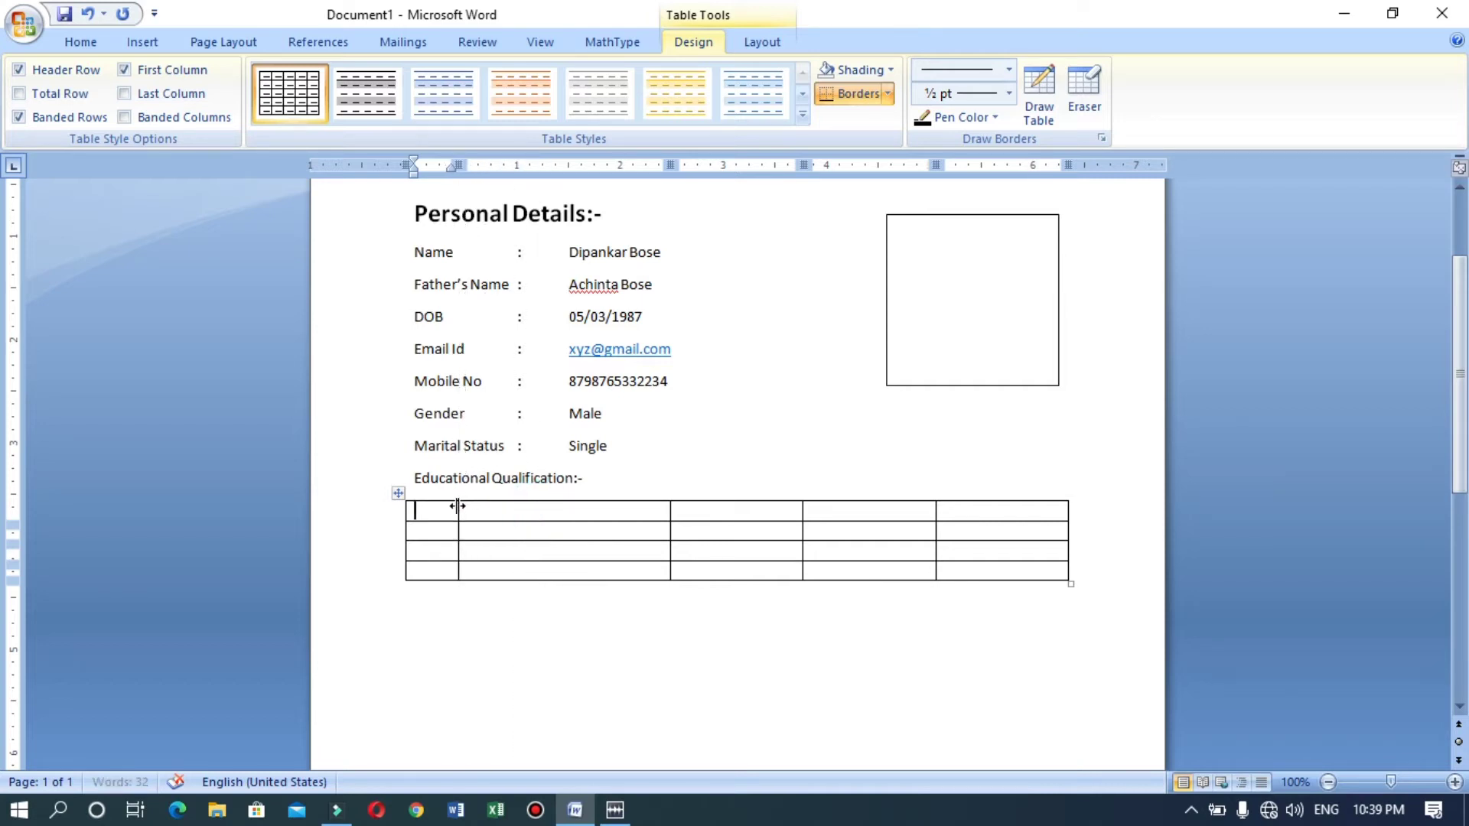
left_click_drag(669, 511, 530, 522)
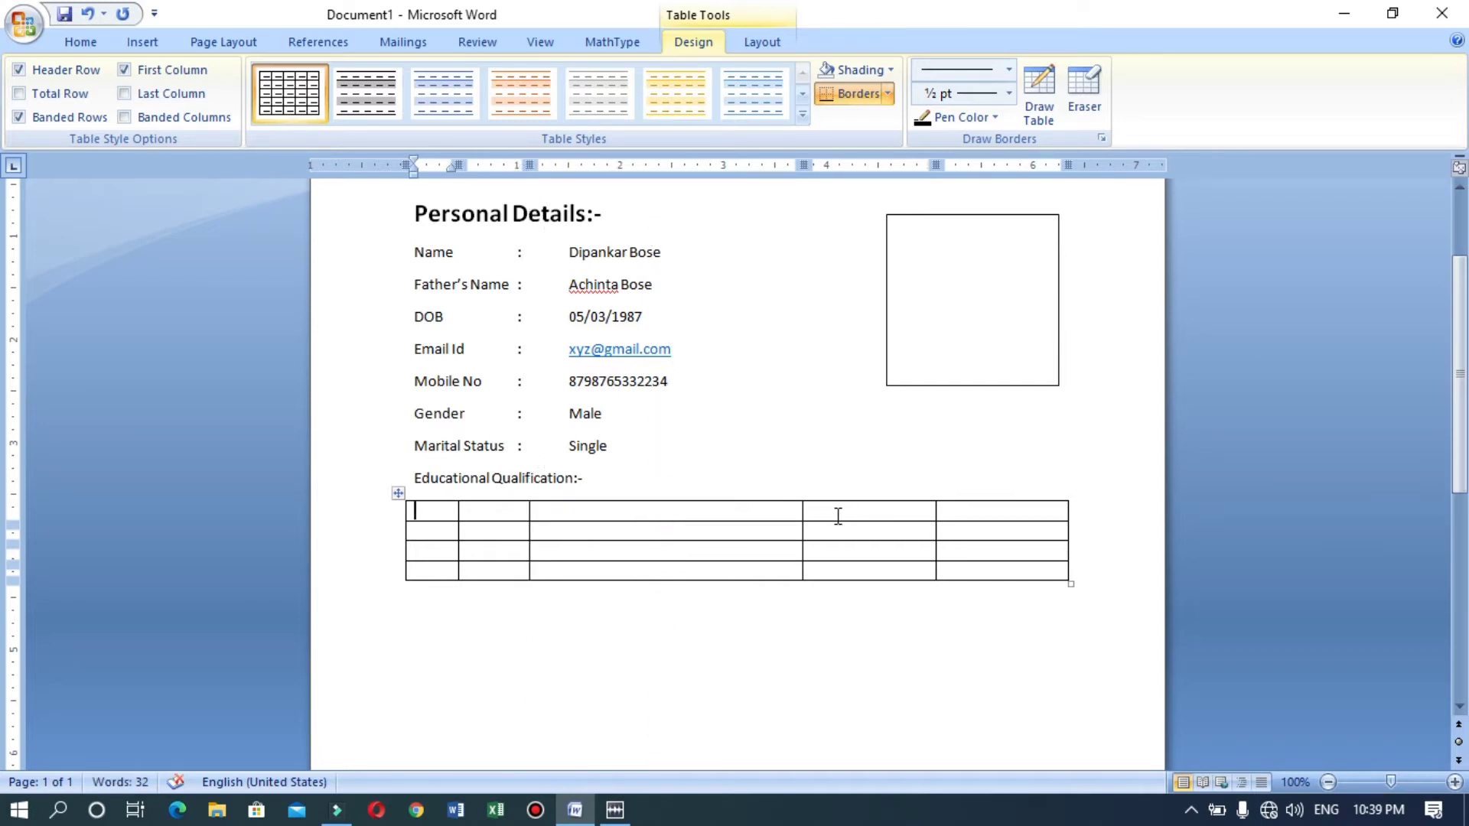
left_click_drag(802, 512, 639, 522)
type("Sr. No")
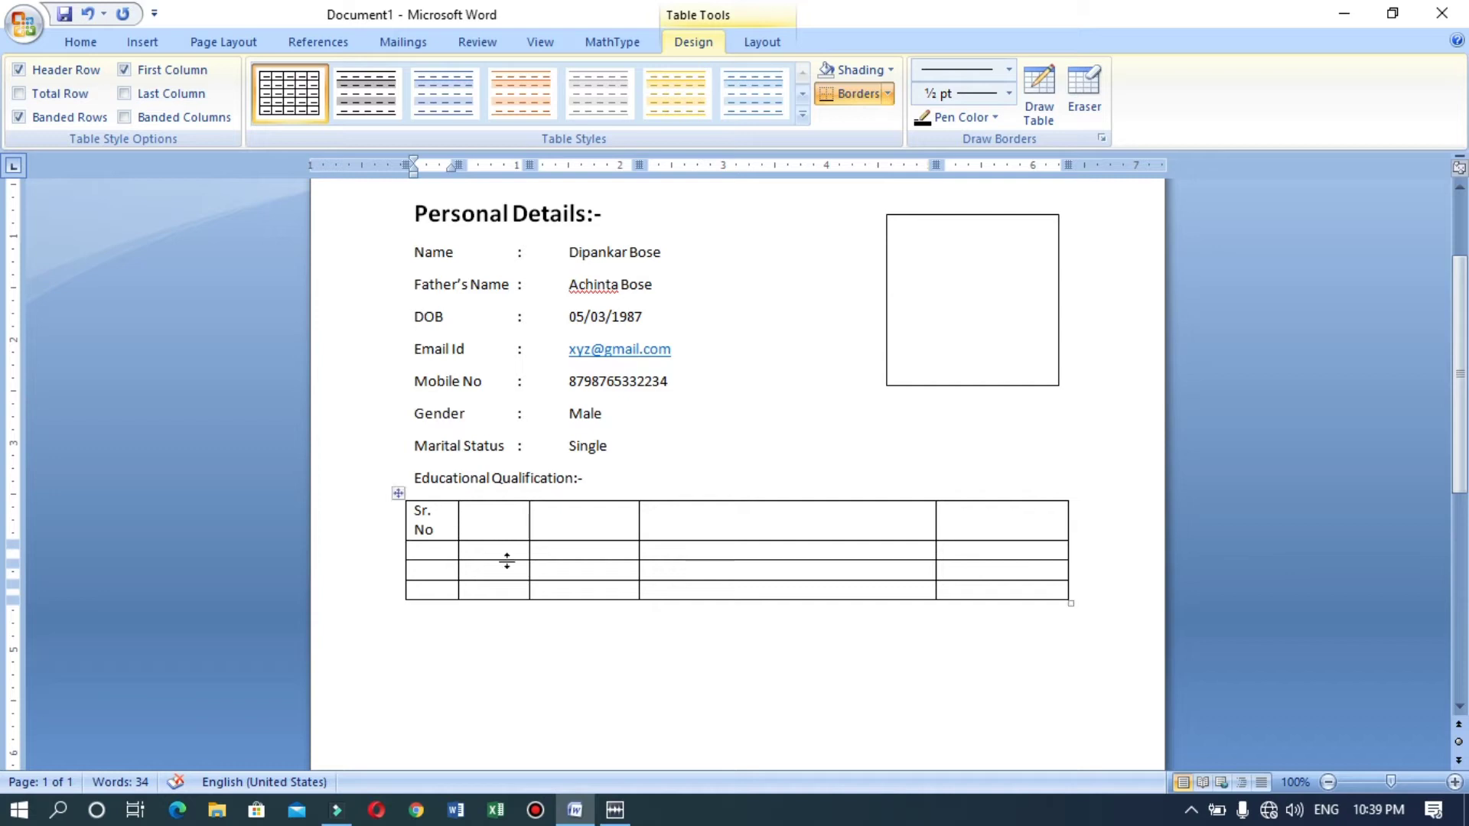
left_click(456, 518)
left_click_drag(455, 519, 471, 519)
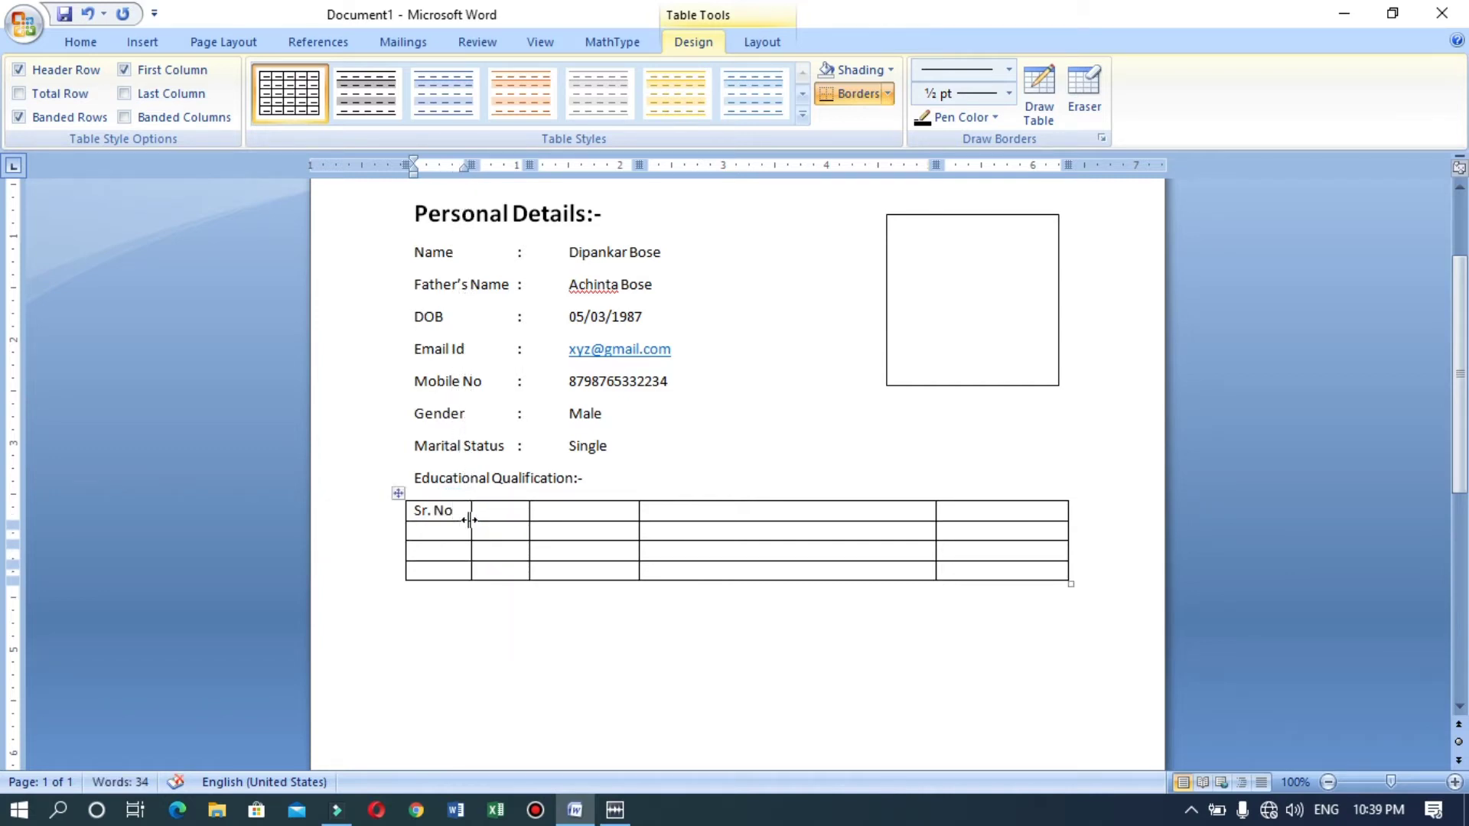
Number the Sr. No column 1, 2 and 3 down the rows.
left_click(453, 536)
type("1")
key("Down")
type("2")
key("Down")
type("3")
left_click(881, 636)
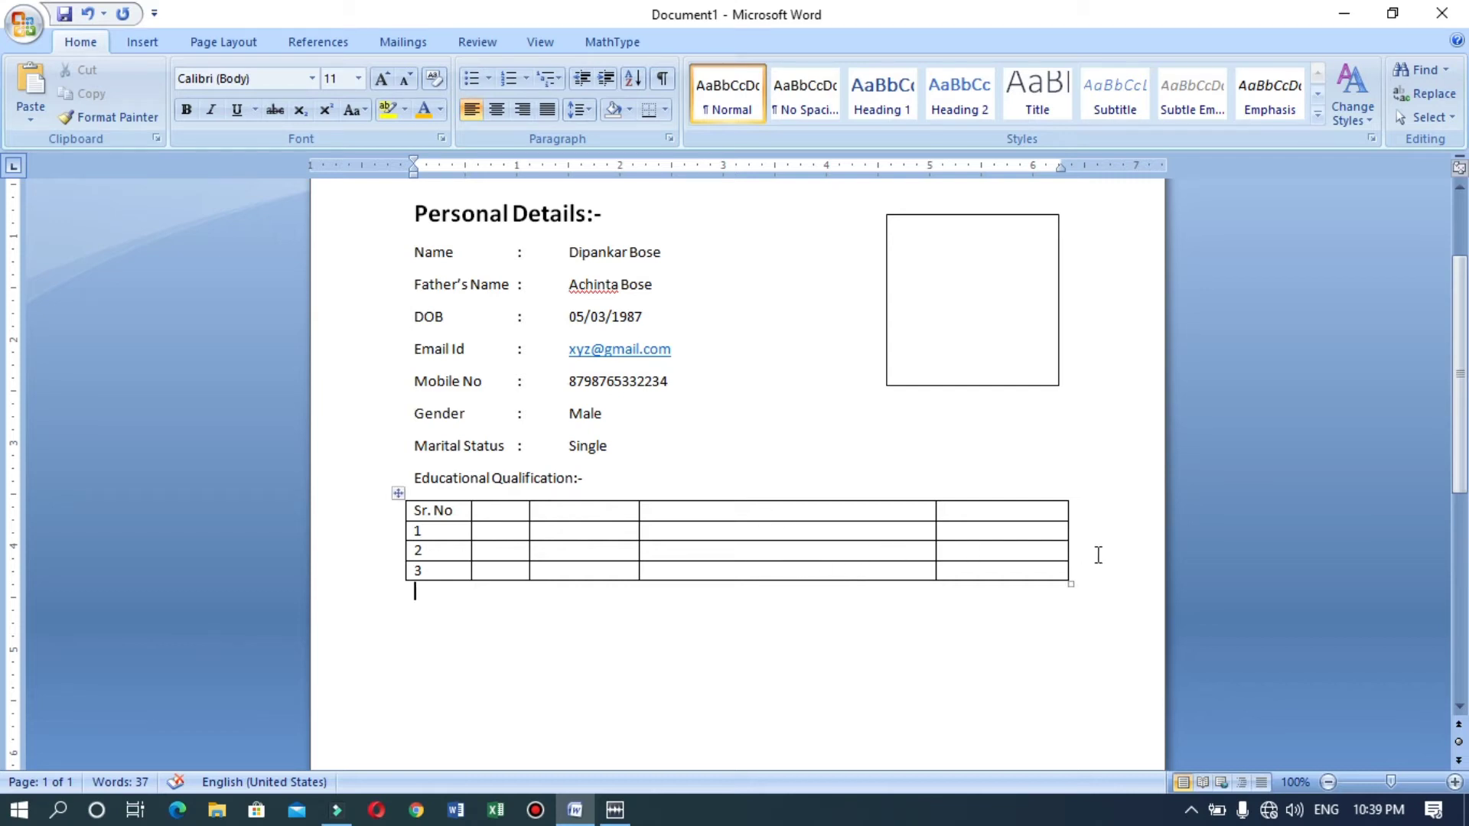
Add two rows below row 3, then remove both empty rows with Layout > Delete > Delete Rows.
left_click(1075, 570)
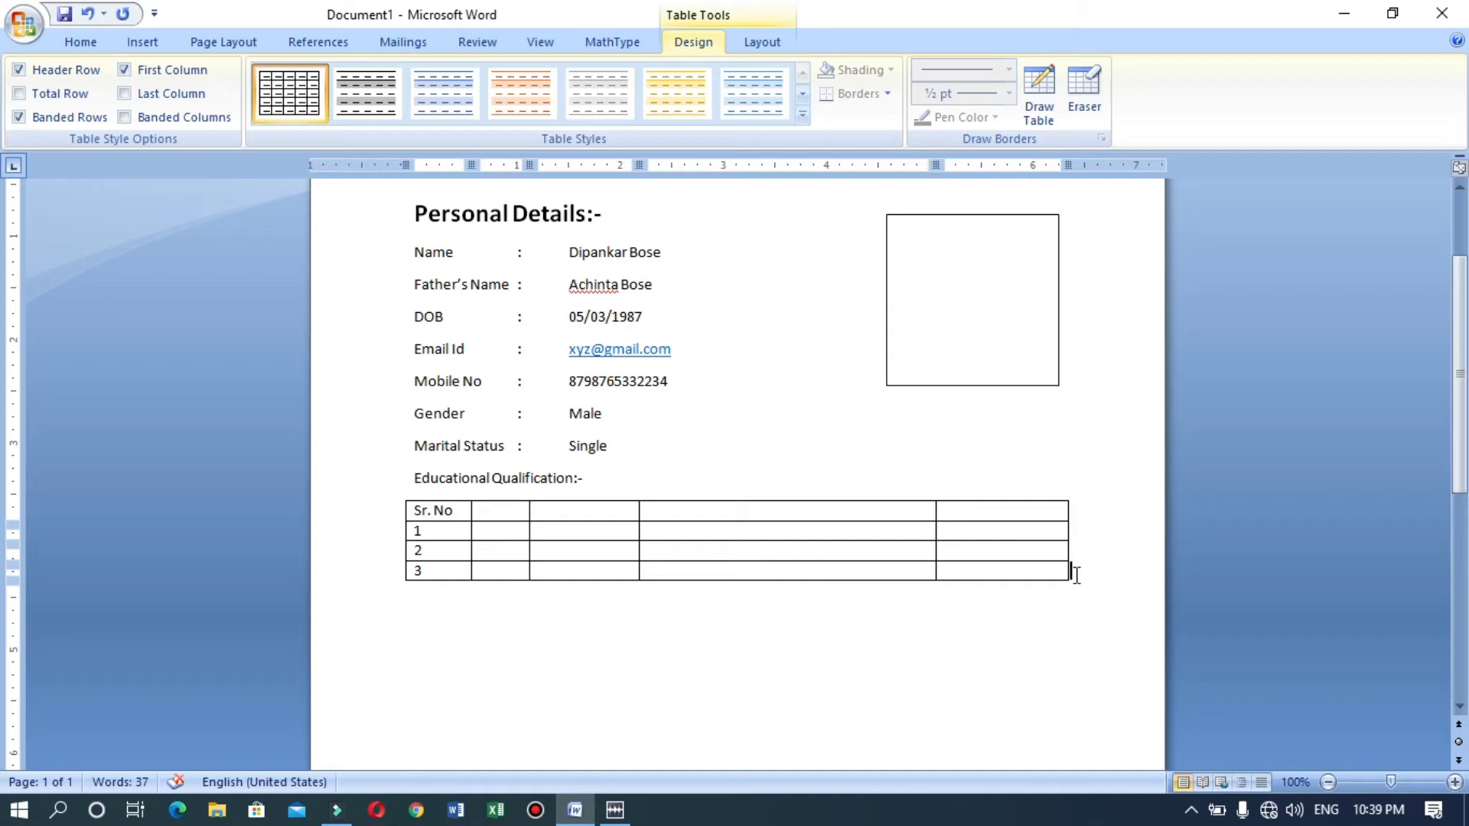
key("Return")
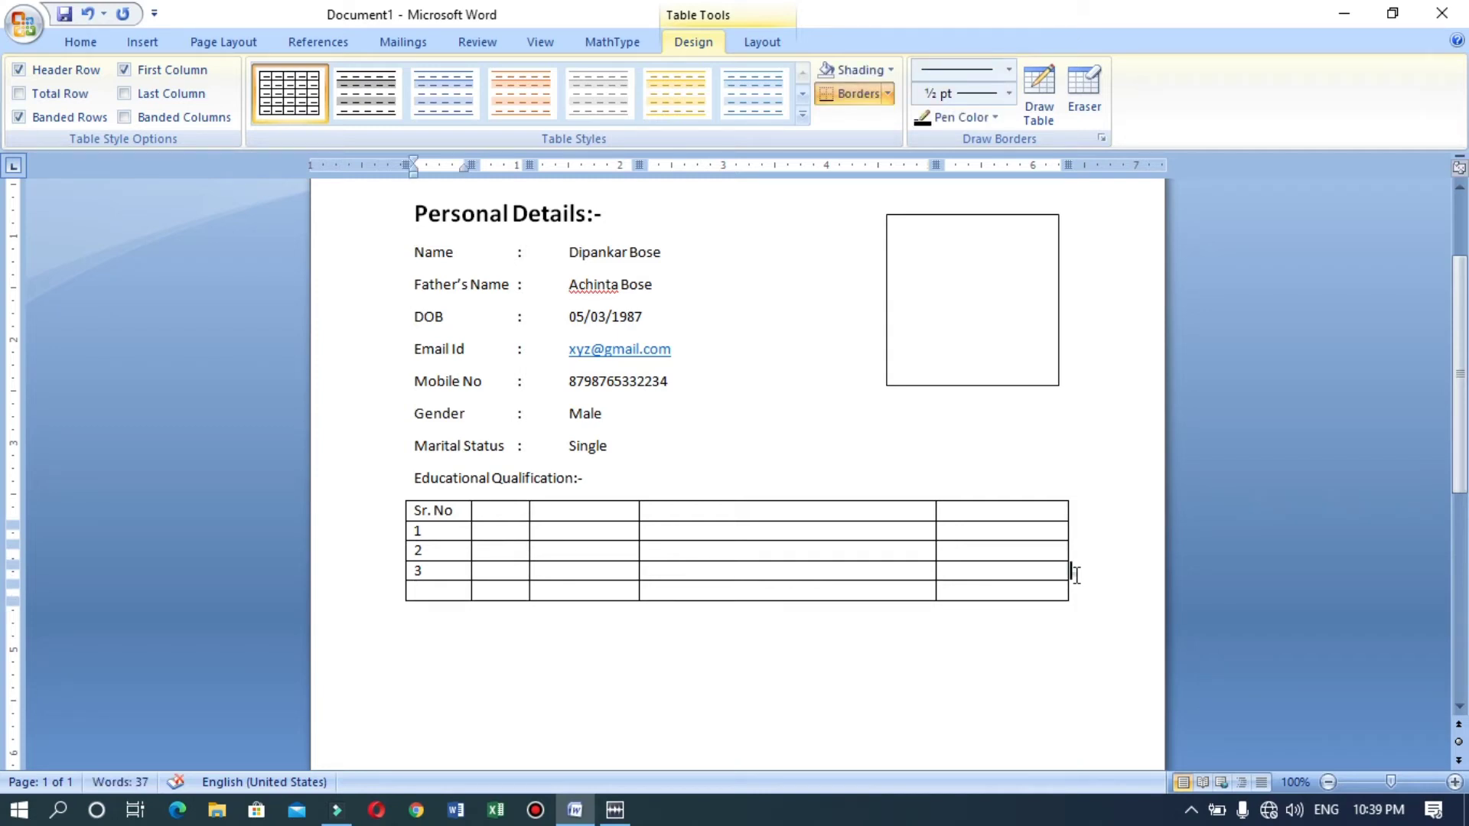
left_click(1076, 588)
key("Return")
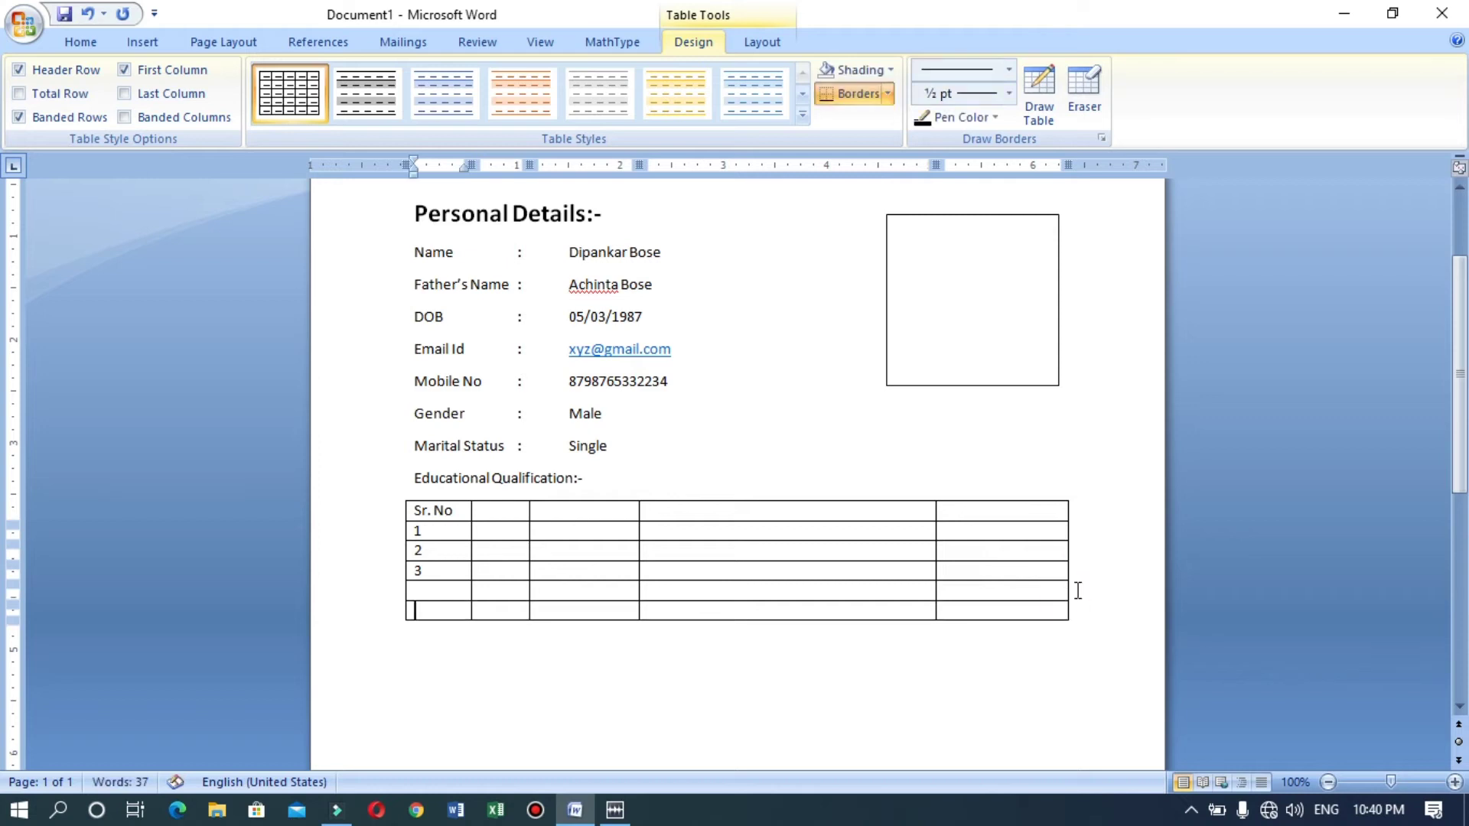
left_click(453, 595)
left_click(762, 42)
left_click(204, 95)
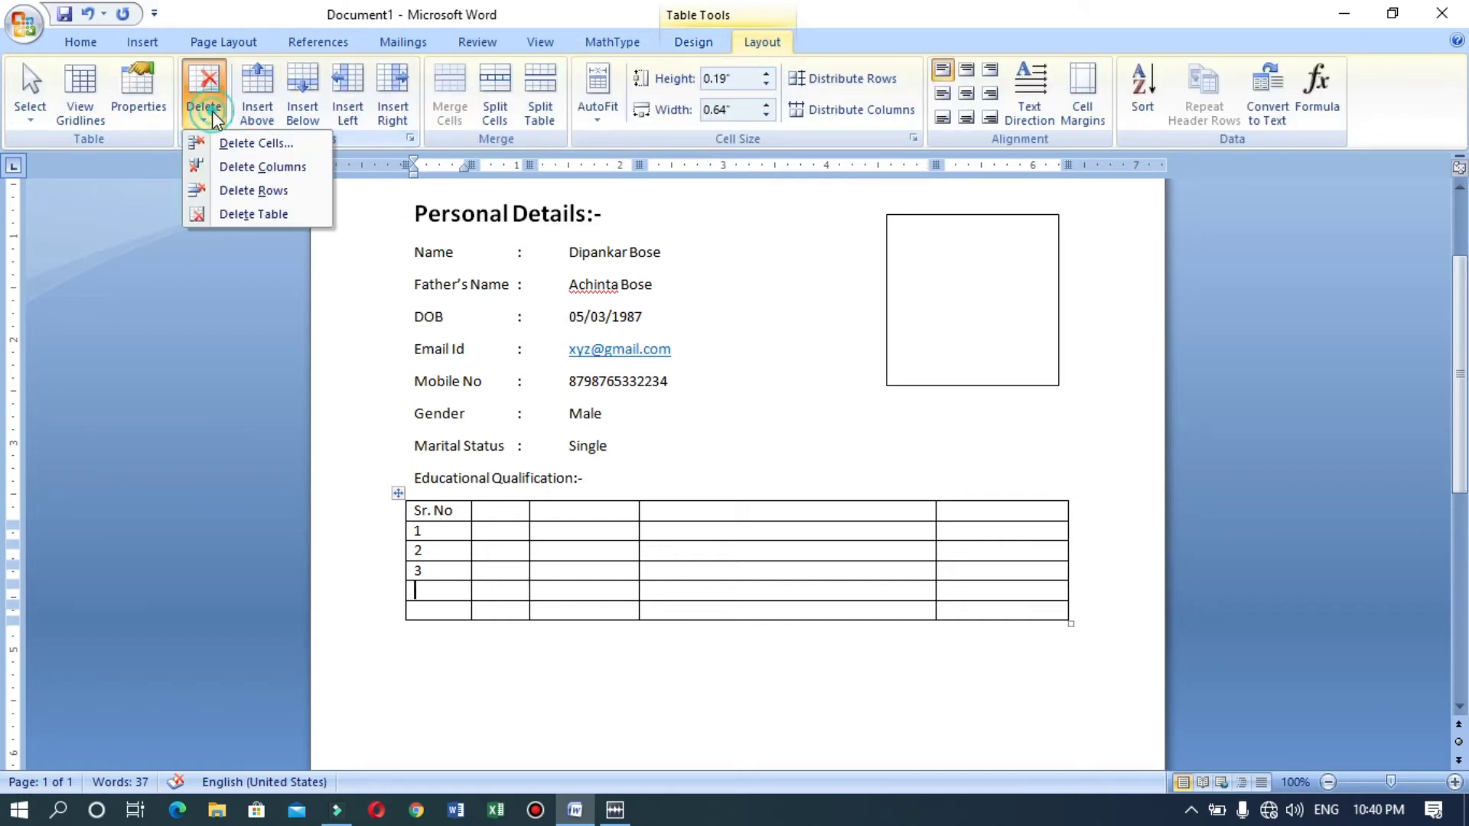
left_click(237, 191)
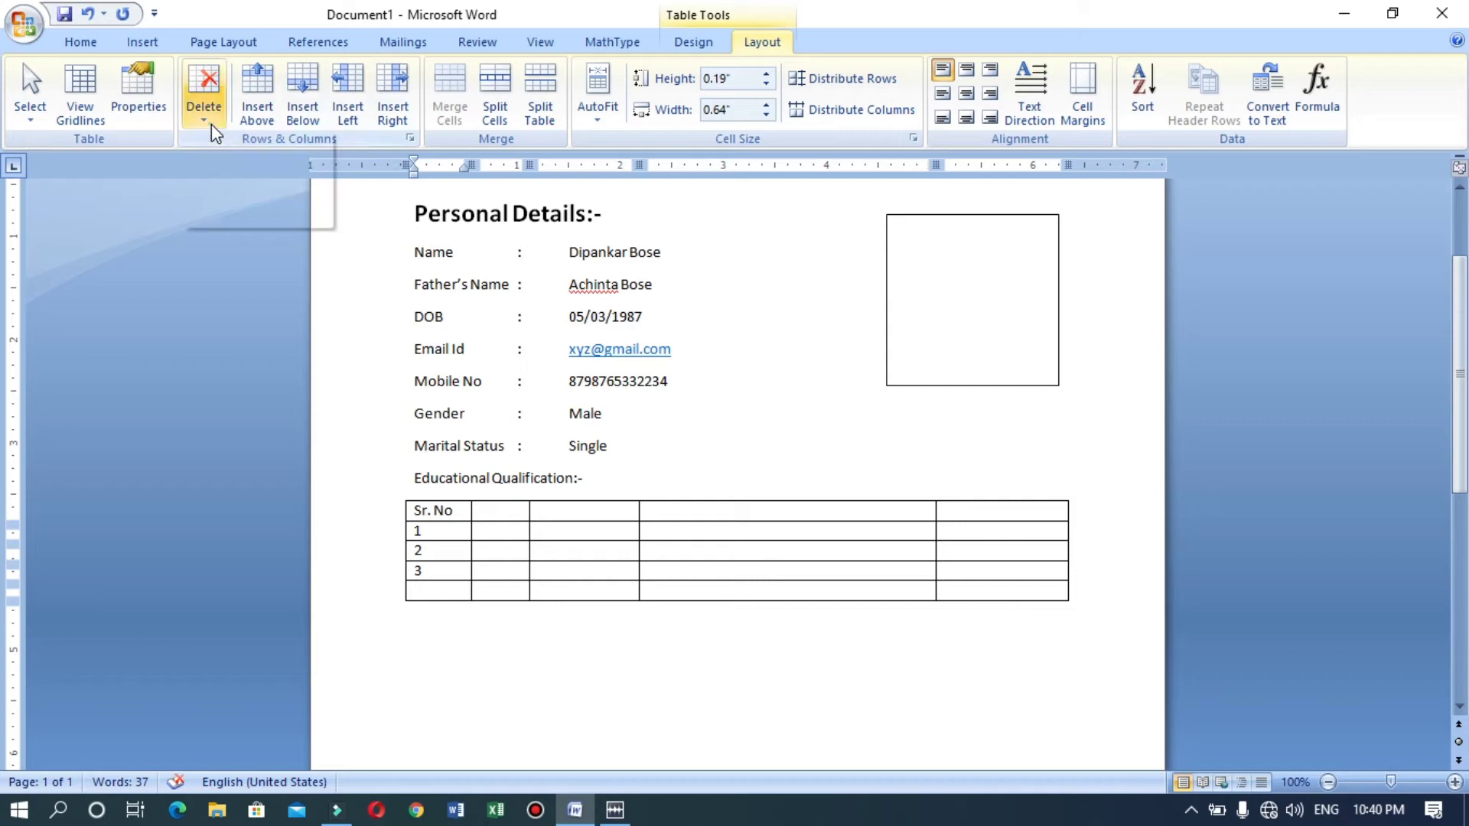
left_click(204, 96)
left_click(252, 199)
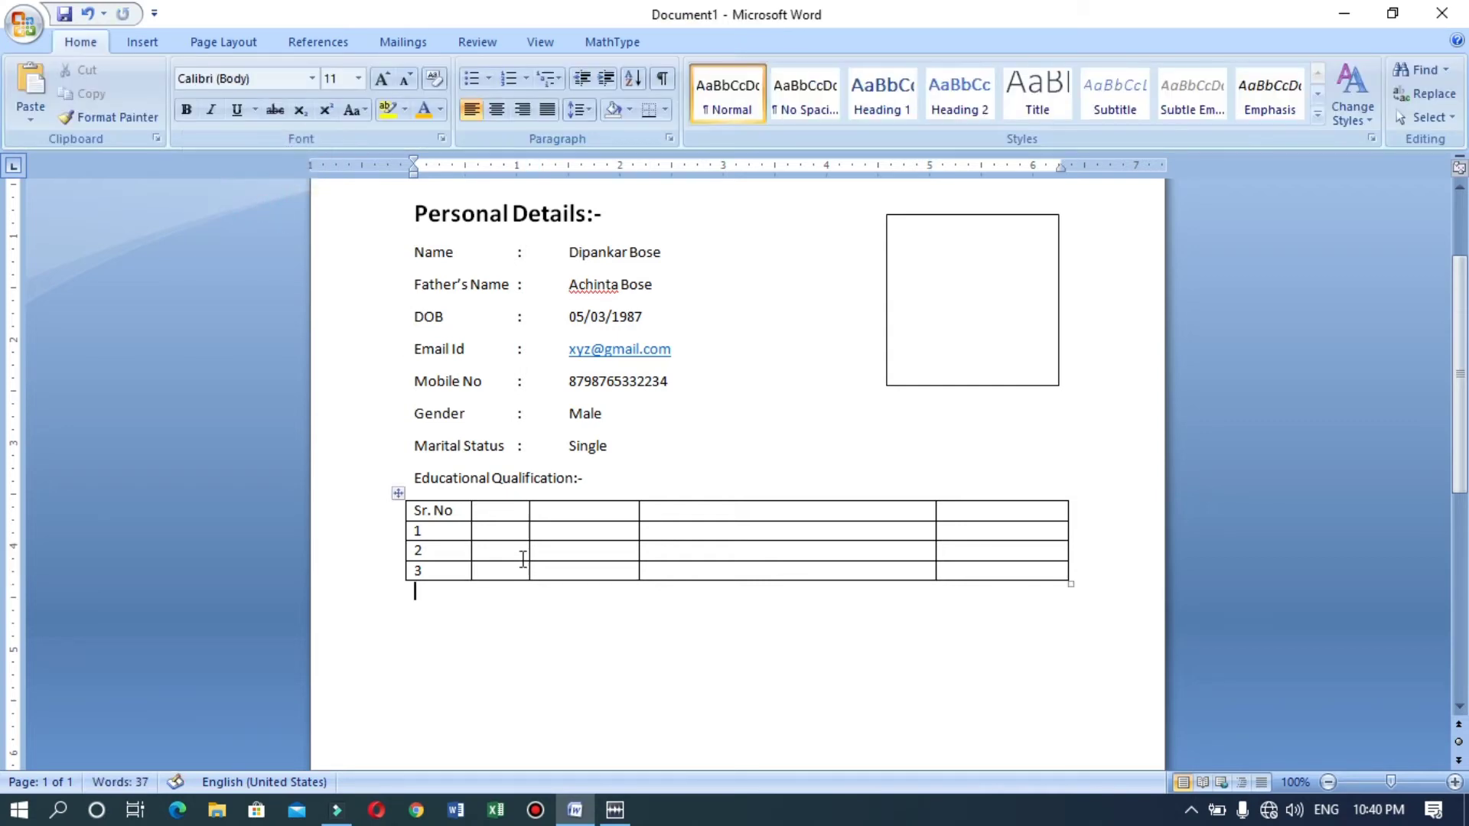
Fill the second column with the header Degree and entries 10th, 12th and B.C.A.
left_click(495, 509)
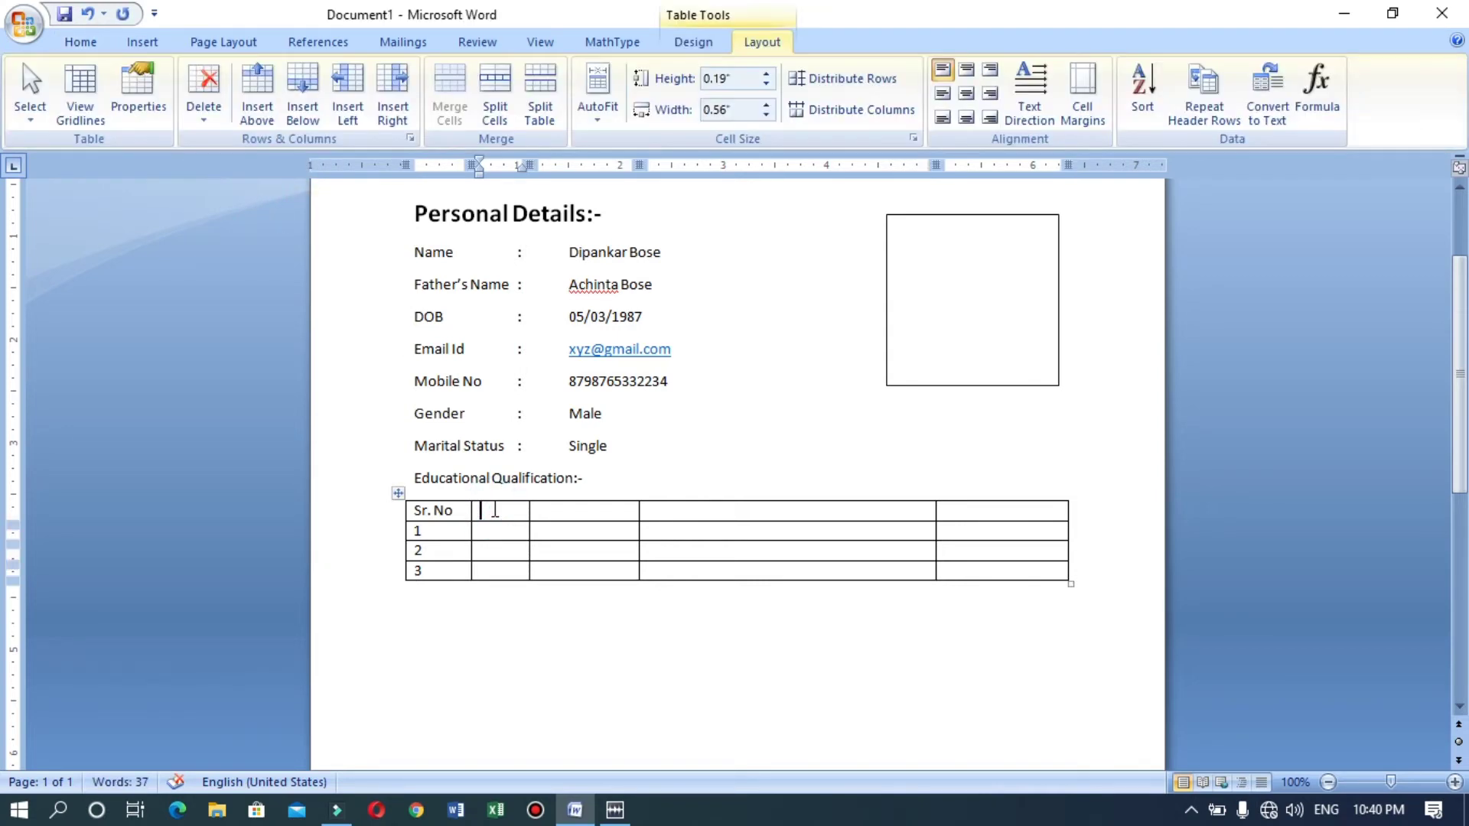
type("Degree")
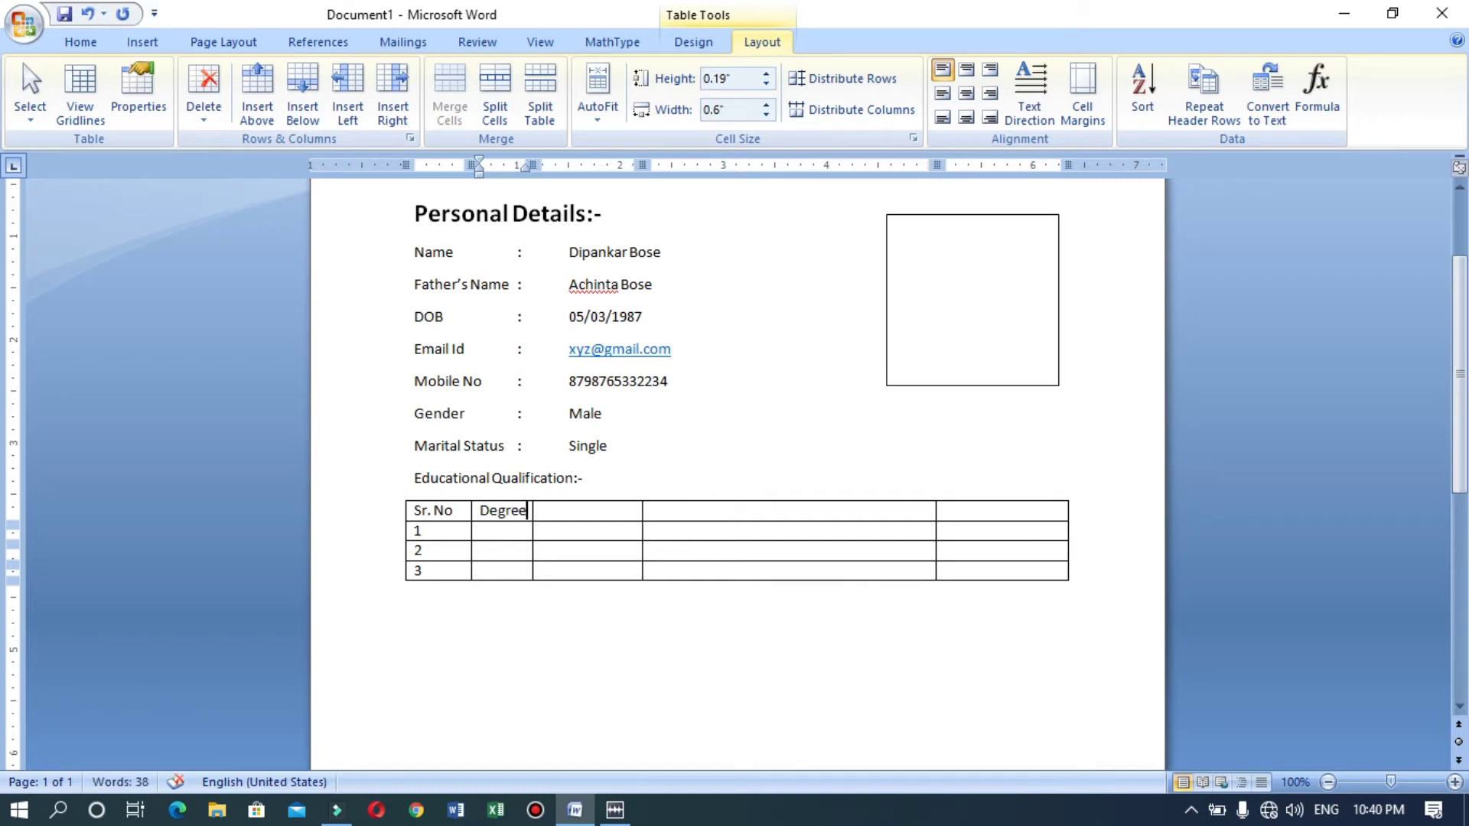
key("Down")
type("10")
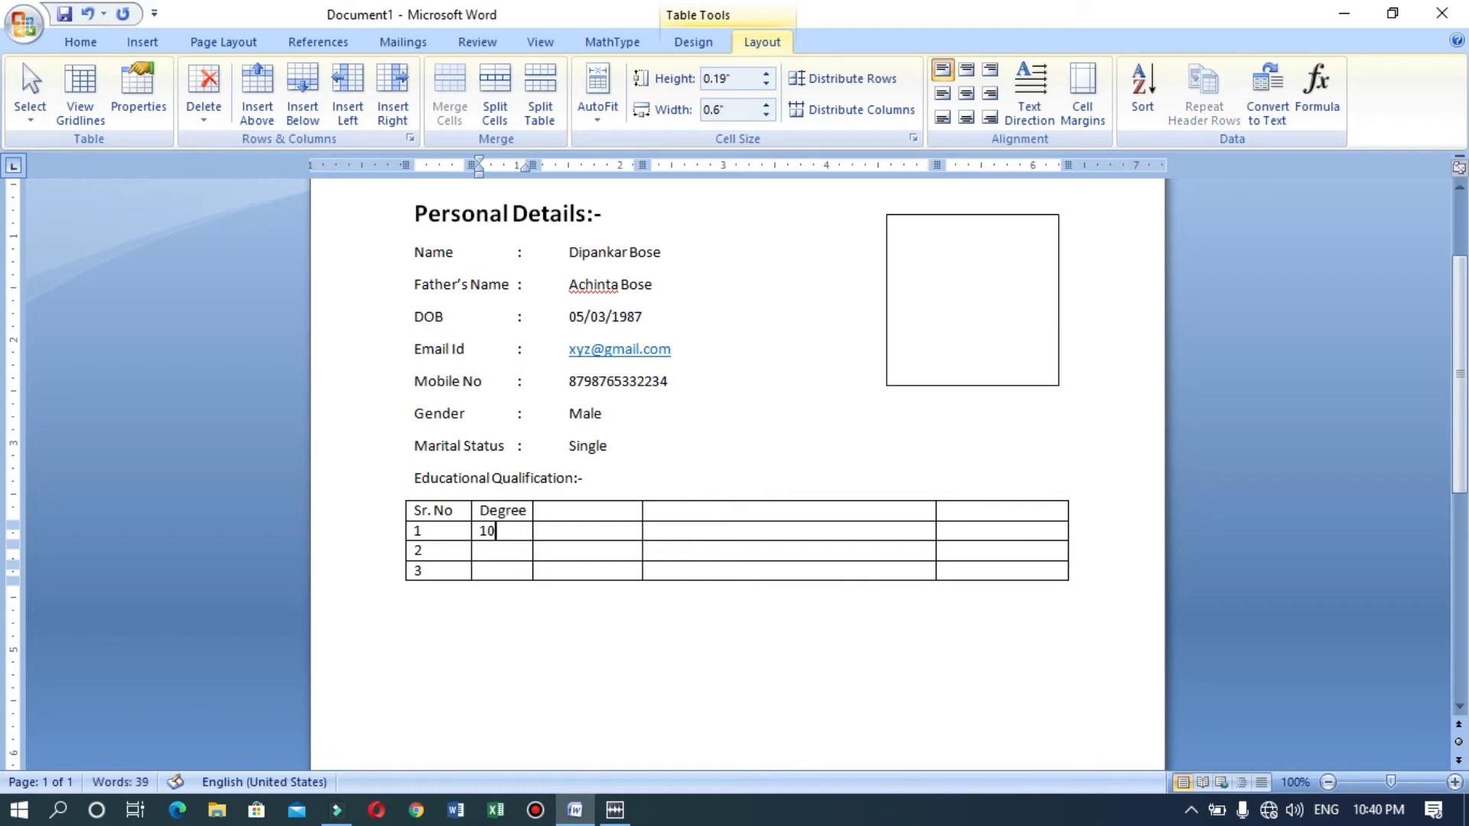
type("th")
key("Down")
type("12th")
key("Down")
type("B")
key("BackSpace")
type("B.C.A")
key("Tab")
Add a centred Year header in the third column with 2012, 2014 and 2017 below.
key("Up")
key("Up")
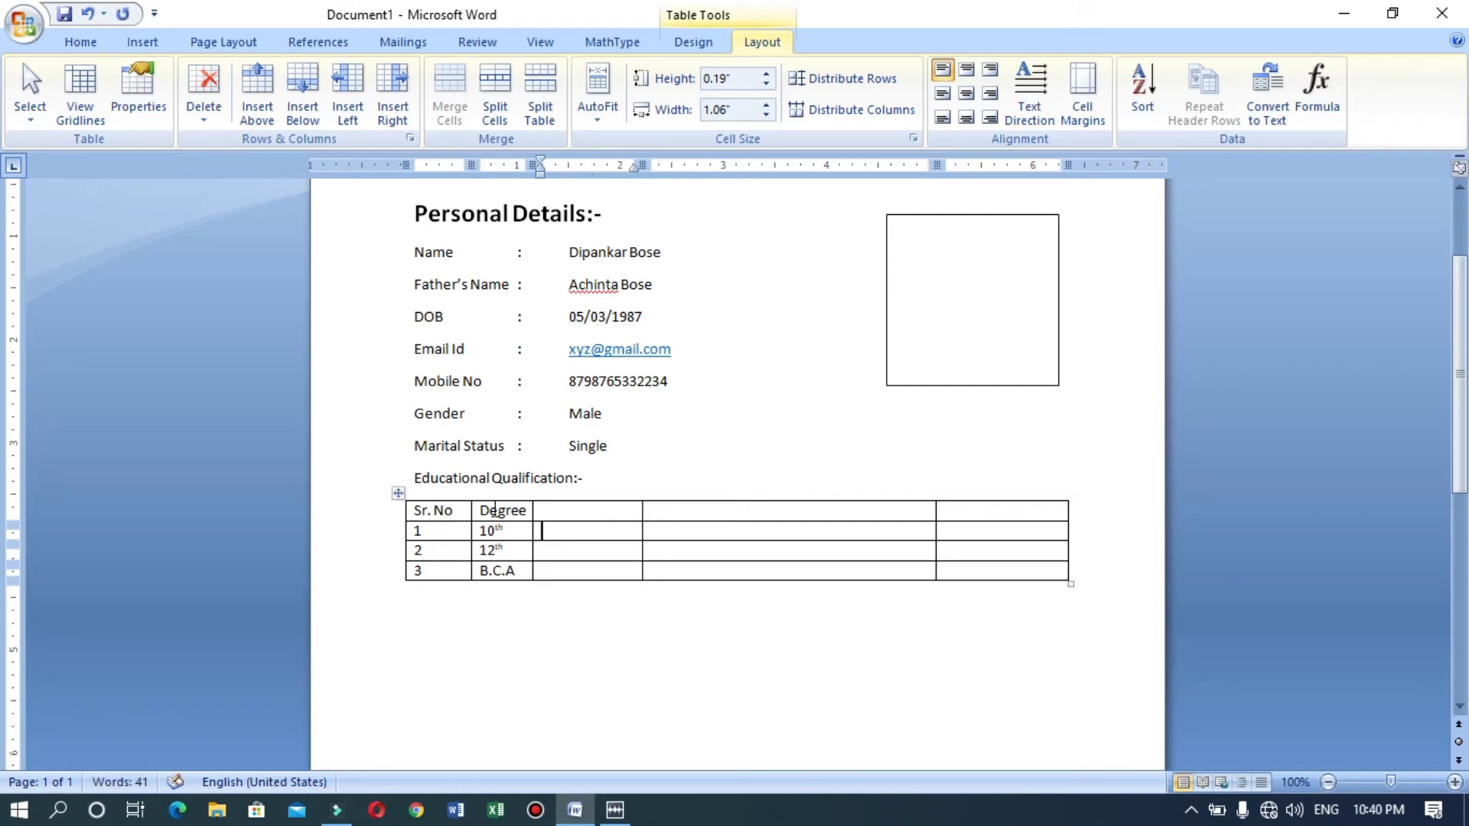
key("Up")
type("yEA")
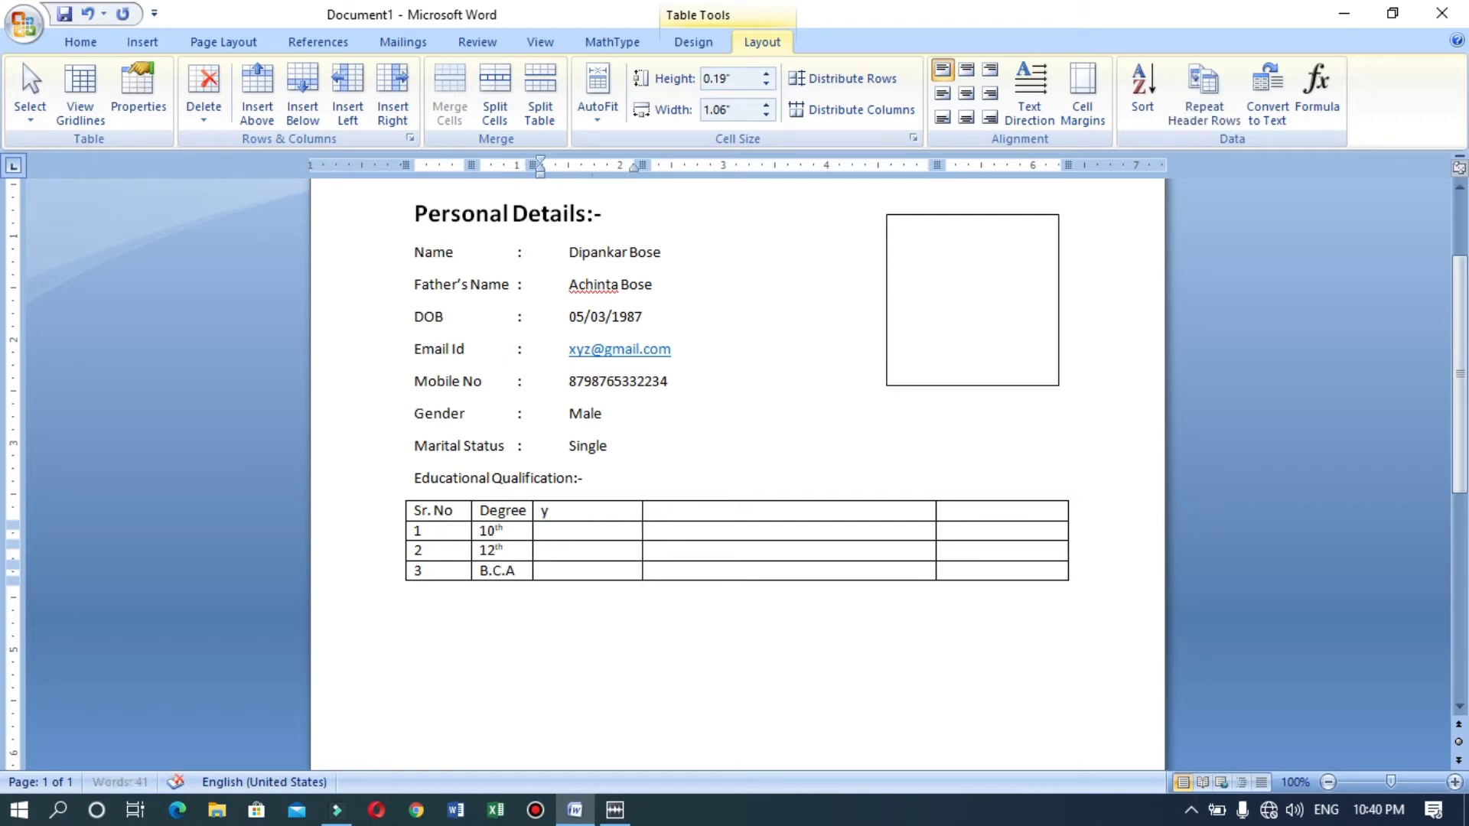
key("BackSpace")
key("BackSpace")
type("earE")
key("BackSpace")
key("ctrl+e")
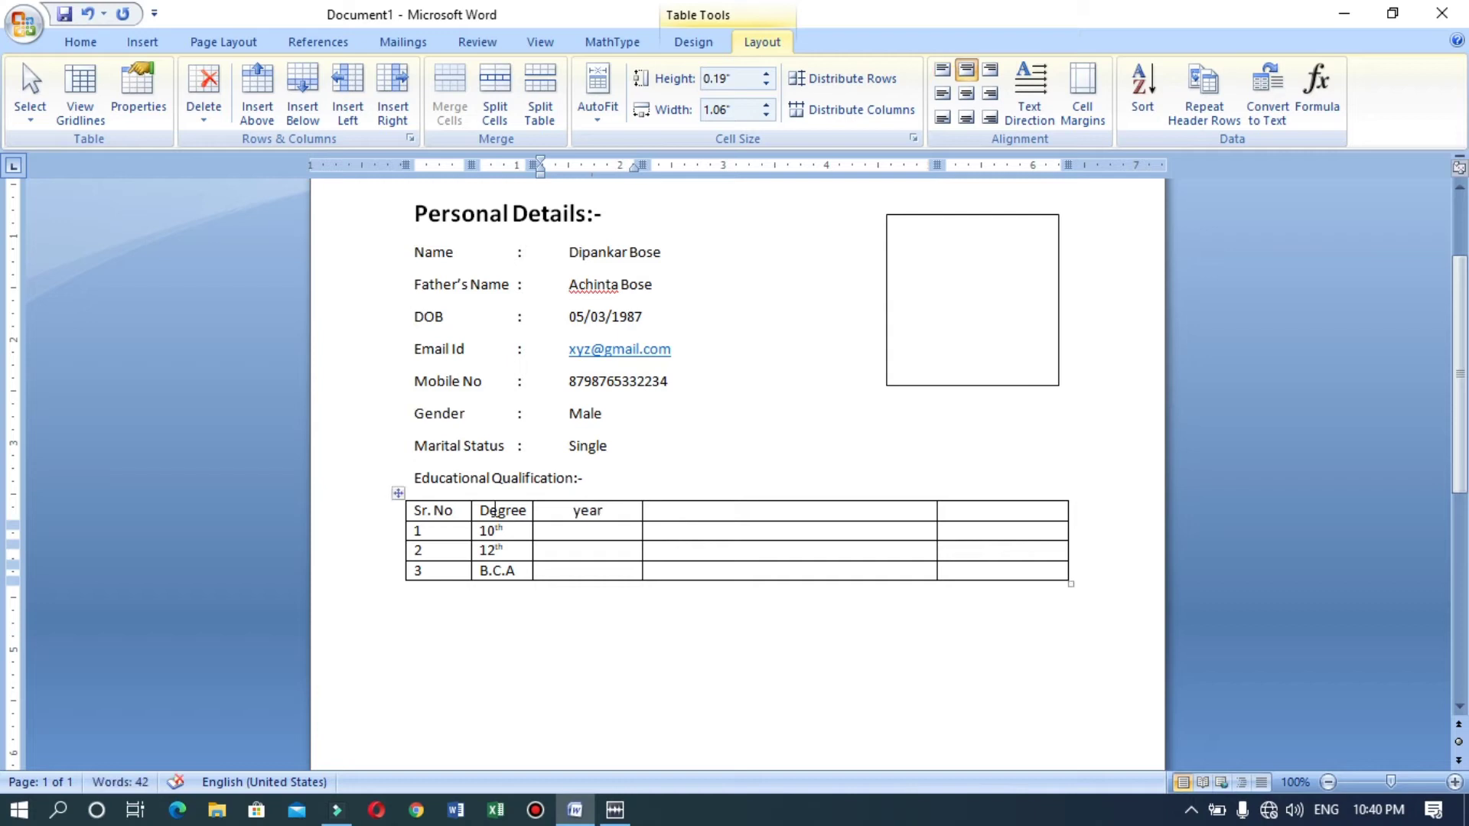
key("Down")
type("20")
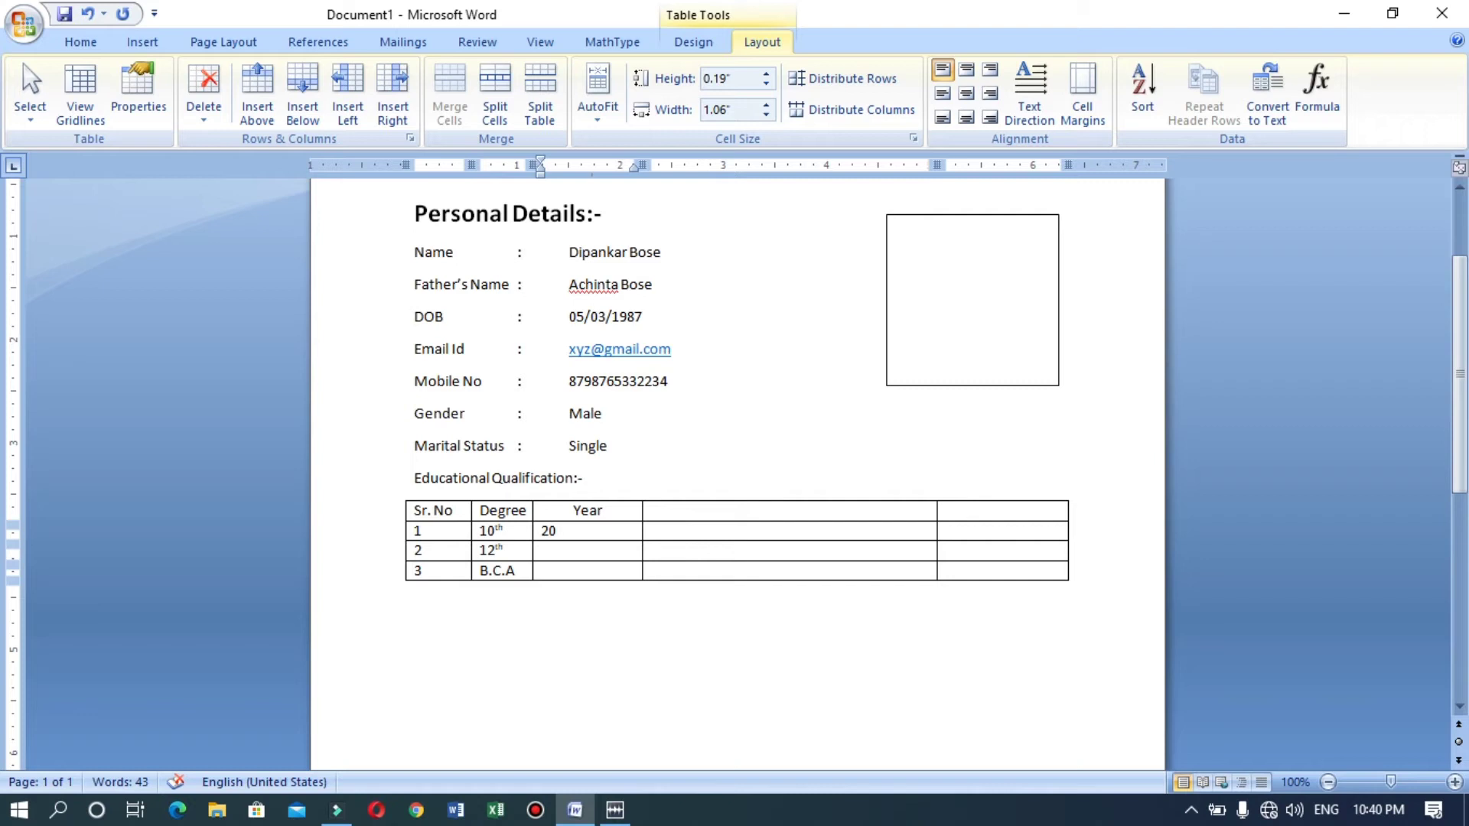
type("1")
type("2")
key("Down")
type("2014")
key("Down")
type("2017")
Add a centred 'Board' header to the table's fourth column.
left_click(745, 505)
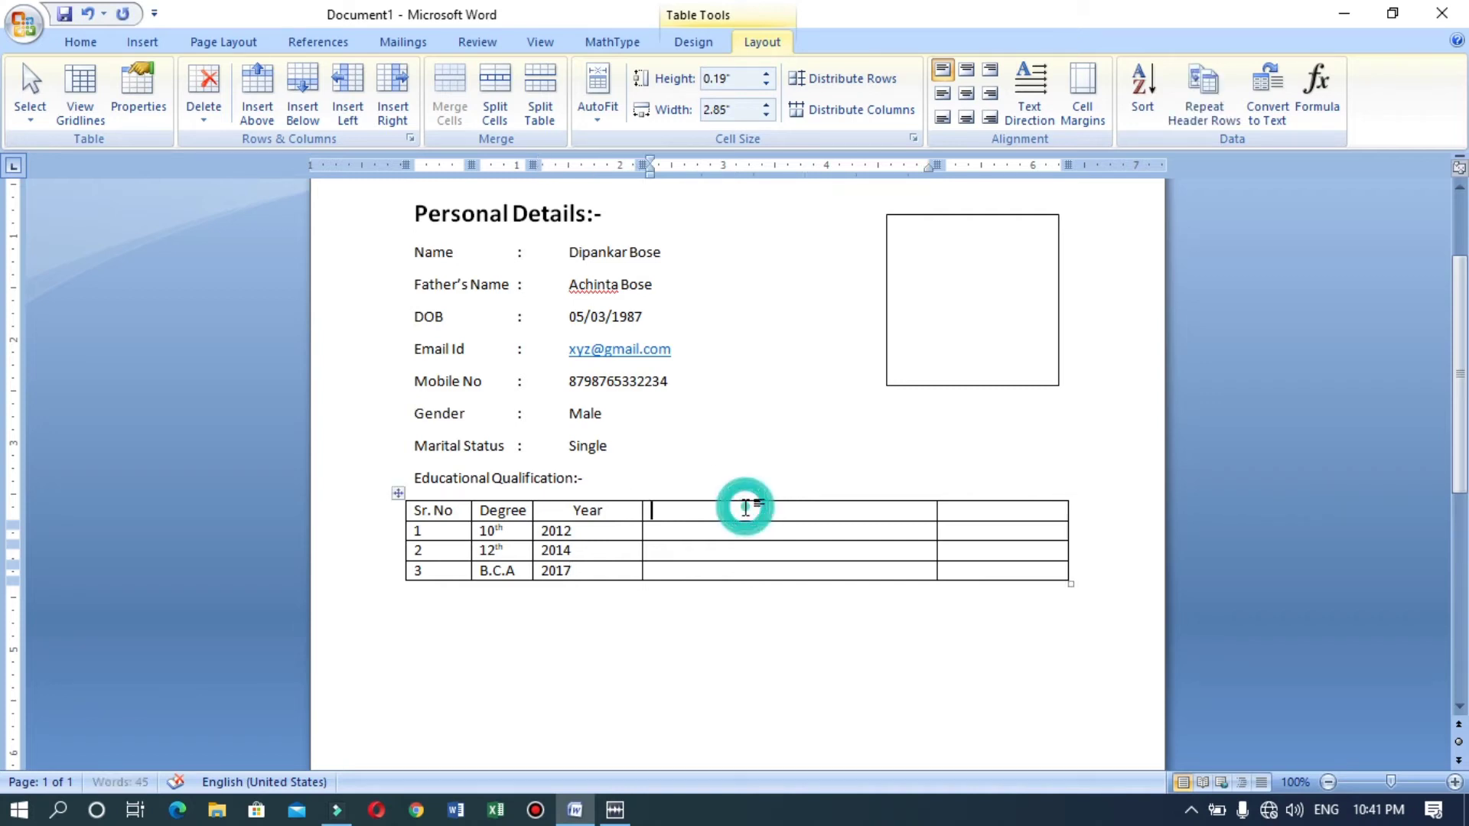
type("Board")
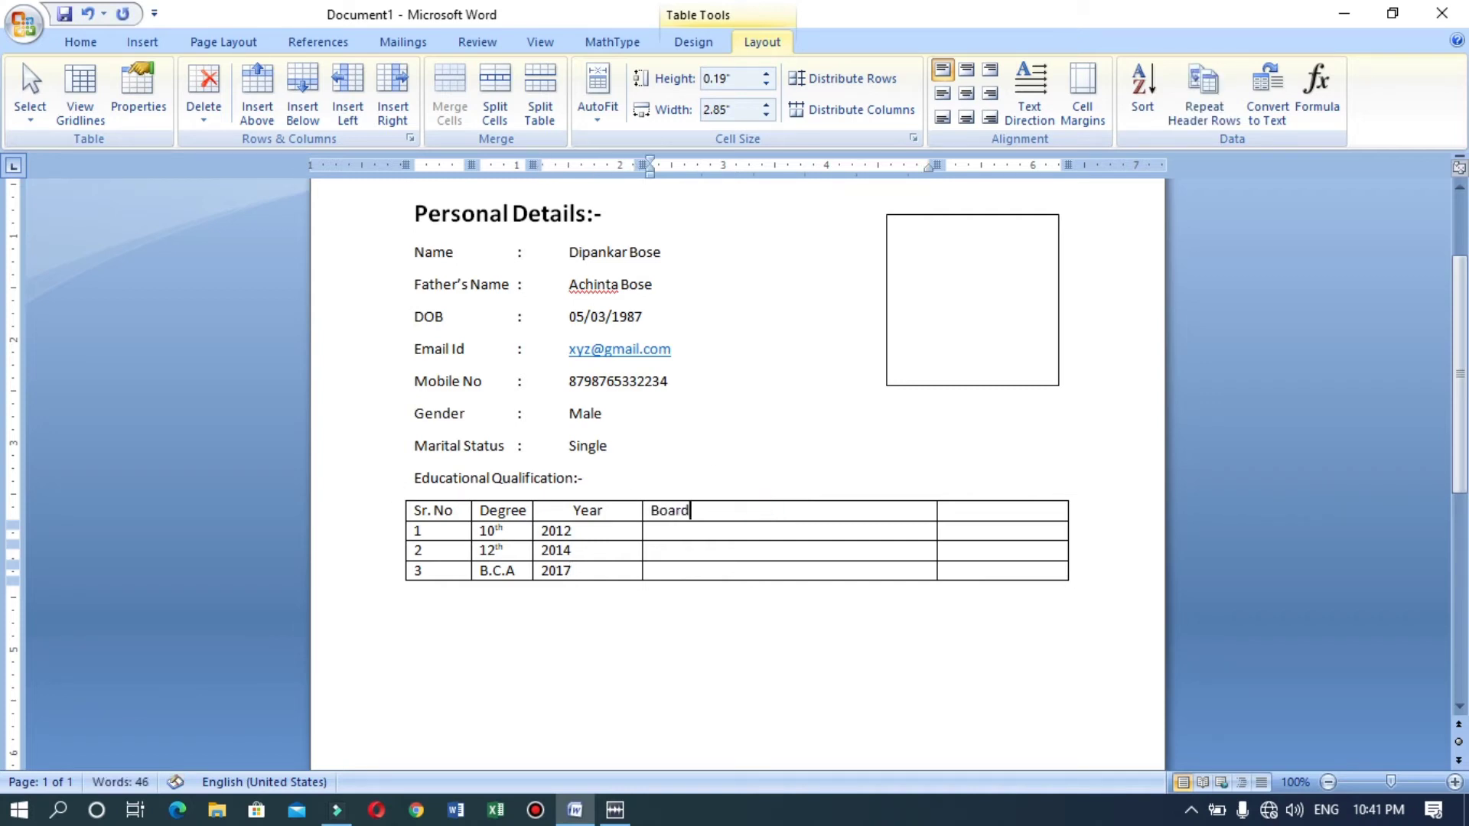
key("ctrl+e")
Enter 'West Bengal Board Of Secondary Education' as the 10th row's board, fixing the spelling.
key("Down")
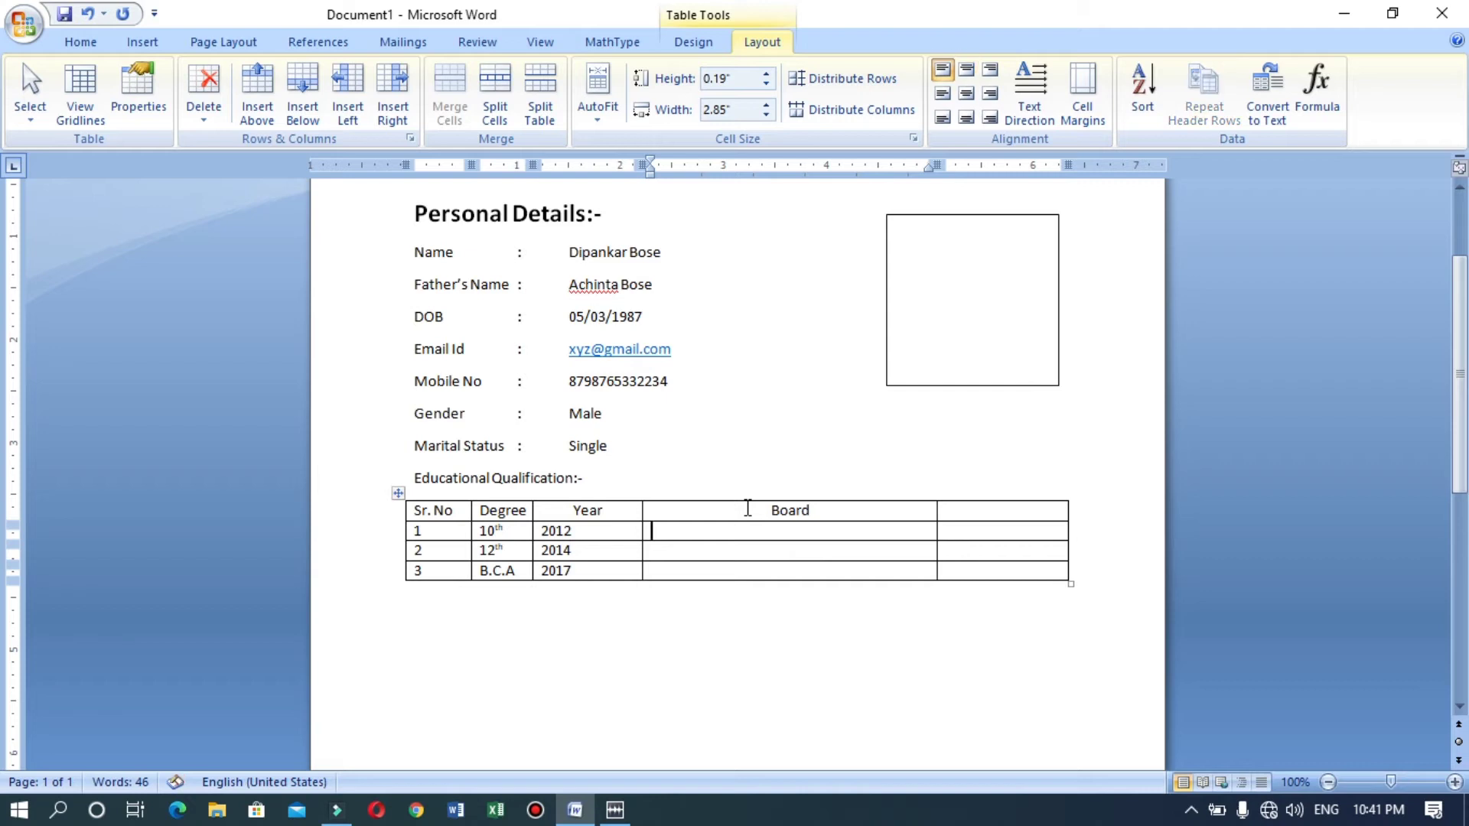
type("west Bengal")
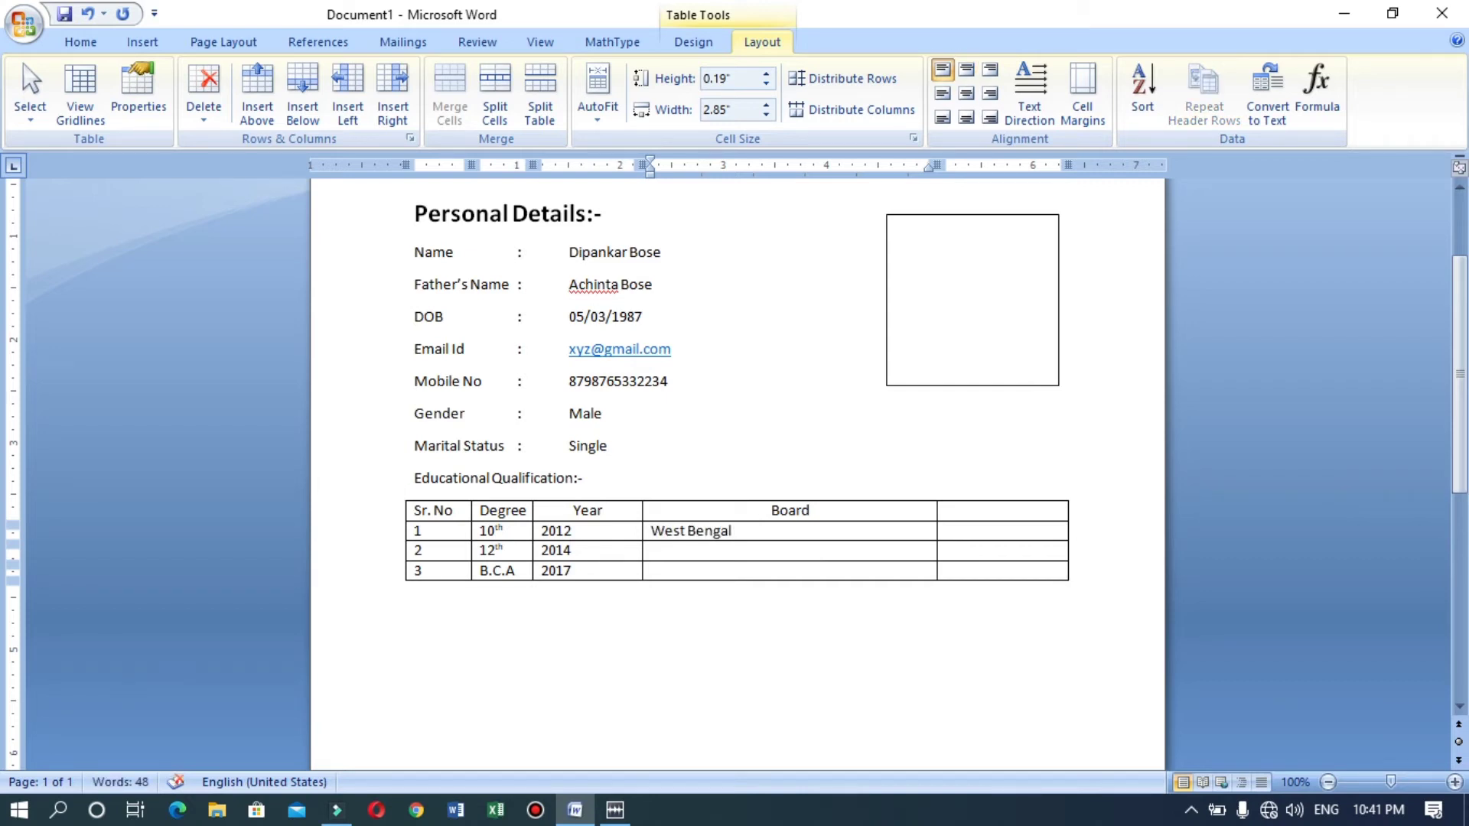
type(" Board Of Secondery")
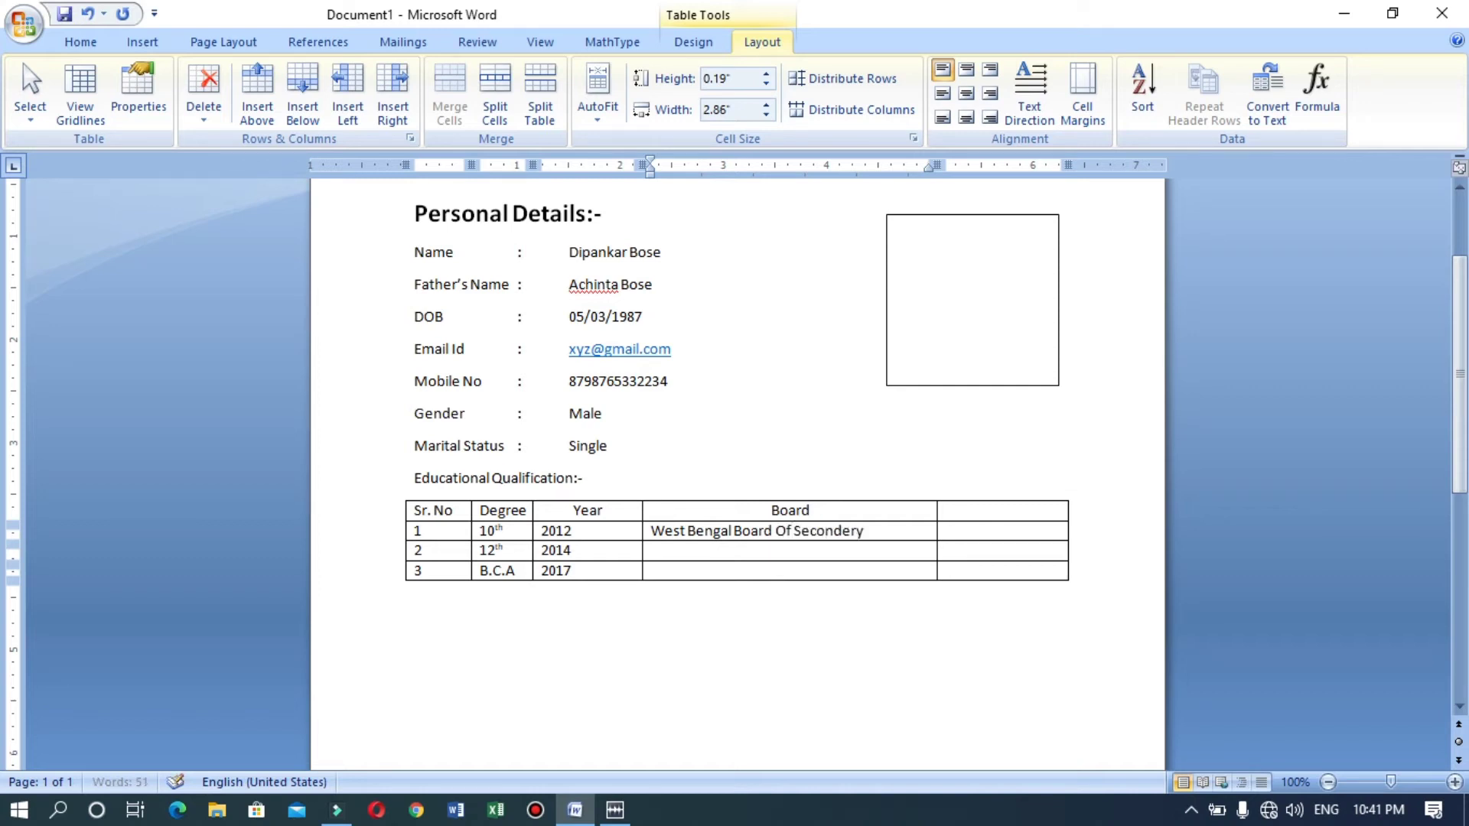
key("shift+F10")
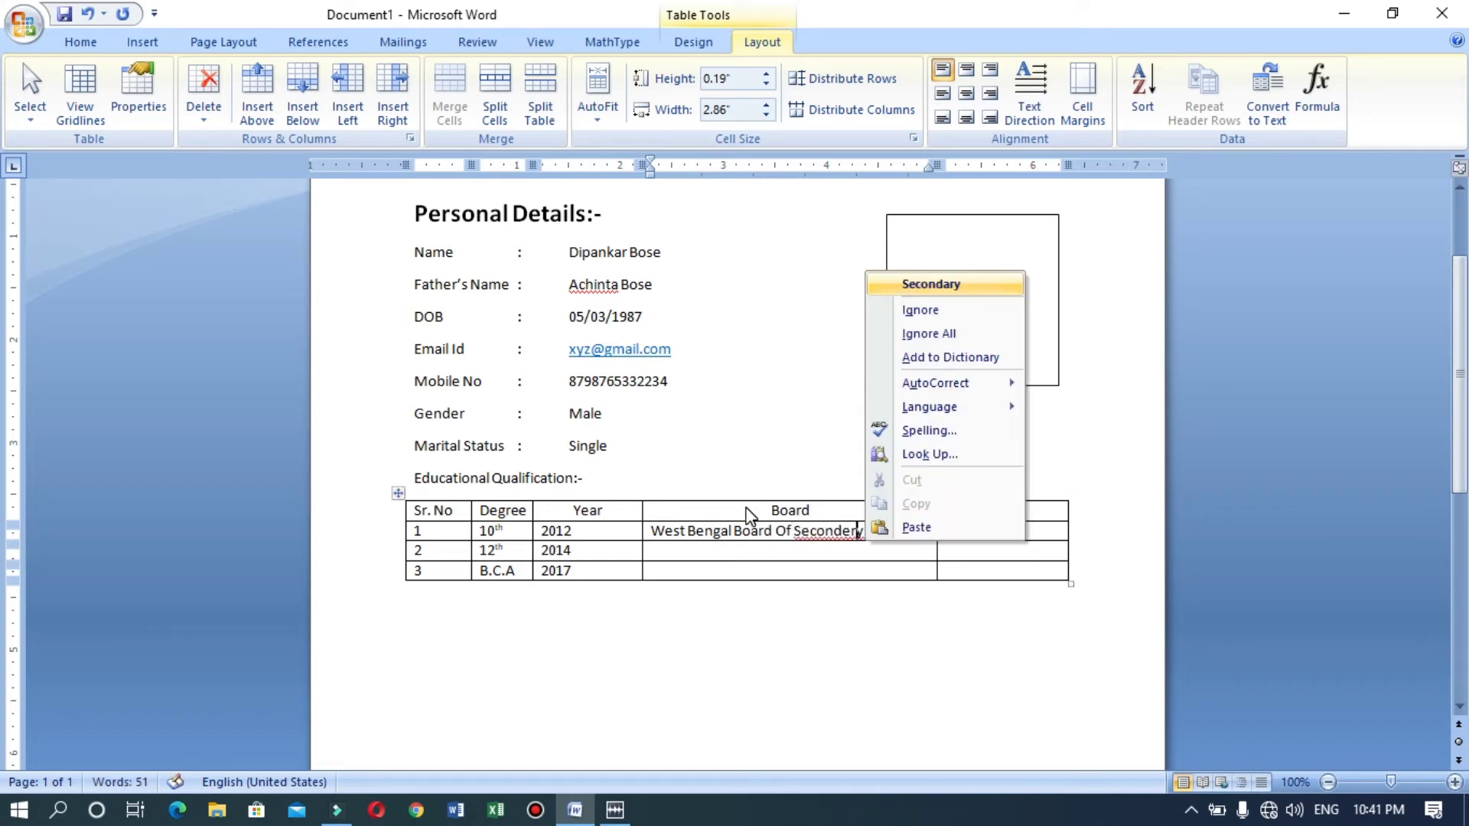
key("Return")
type("Ed")
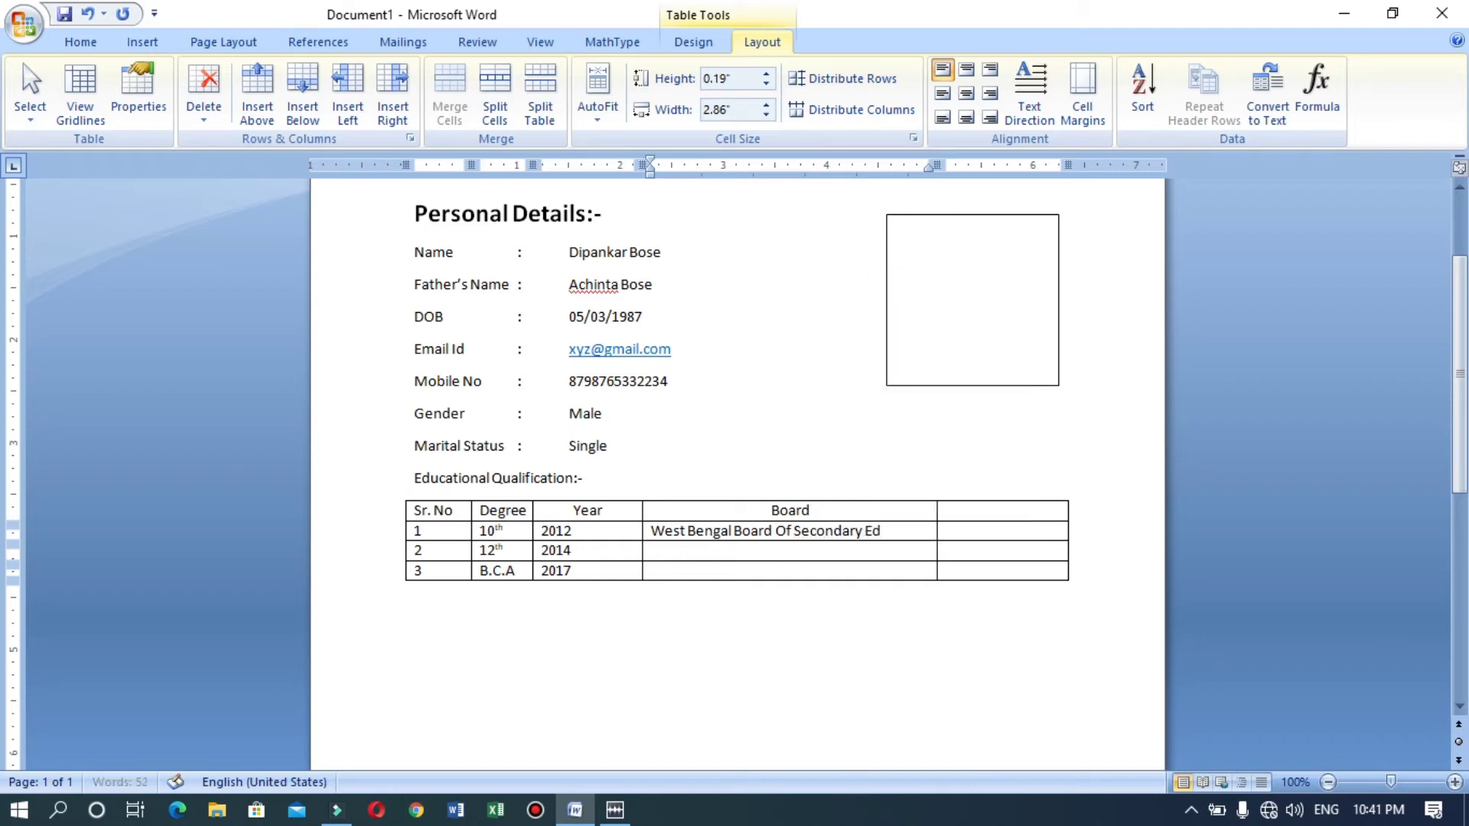
type("ucaiton")
Enter 'West Bengal Board Of Higher Secondary' for the 12th row in title case, correctly spelled.
key("Down")
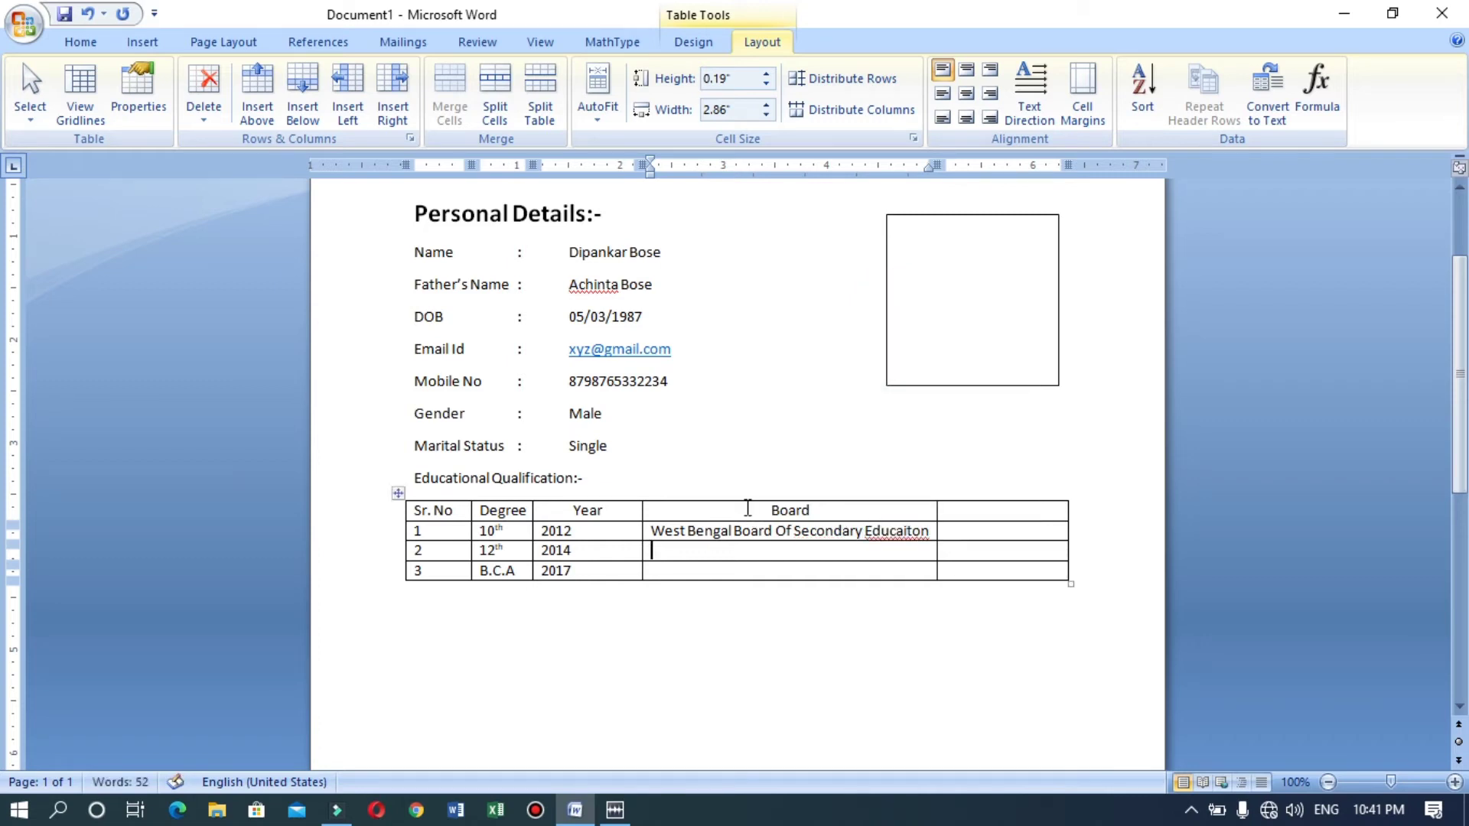
type("West Bengal board")
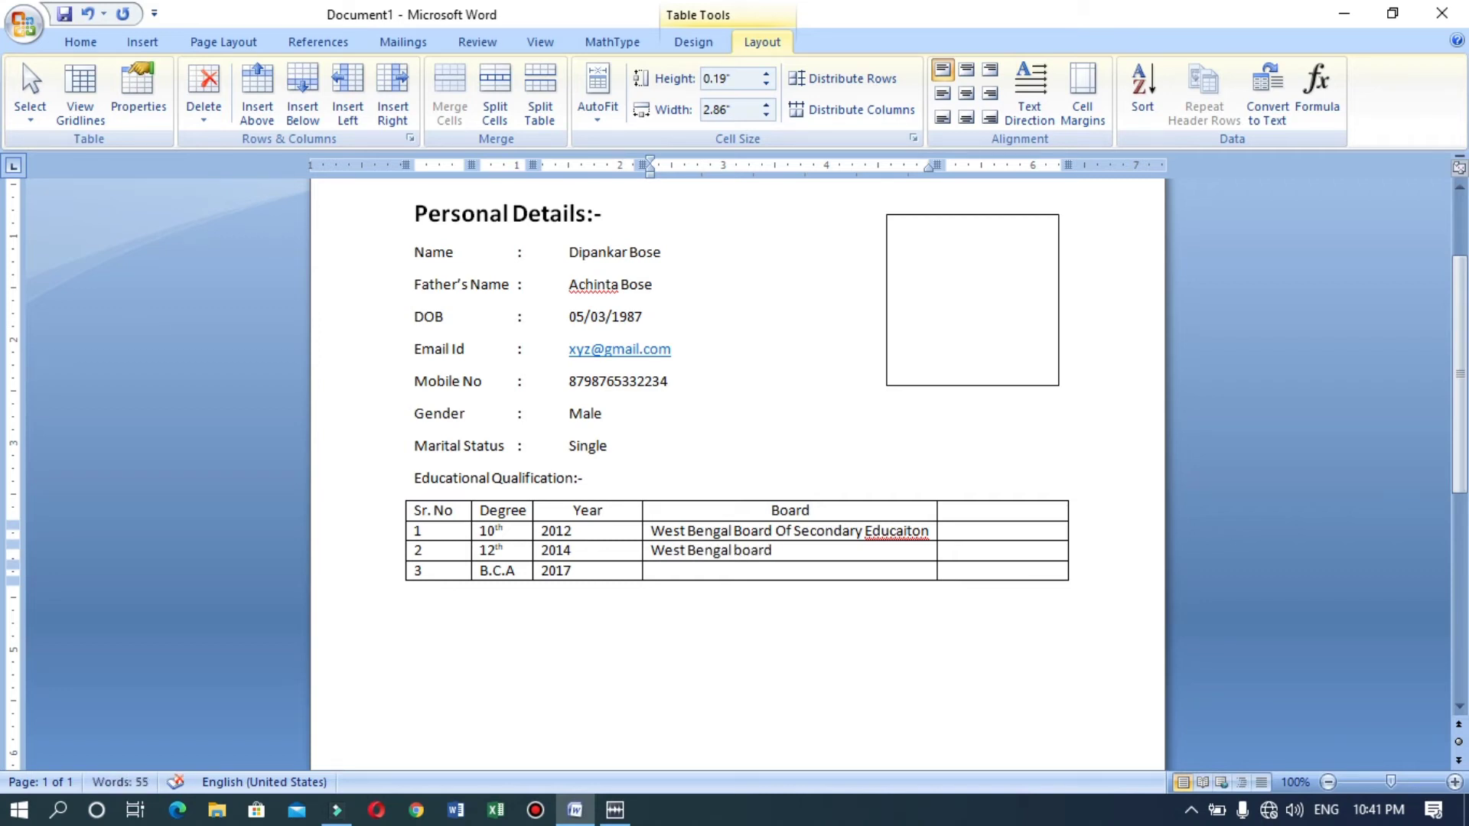
key("shift+F3")
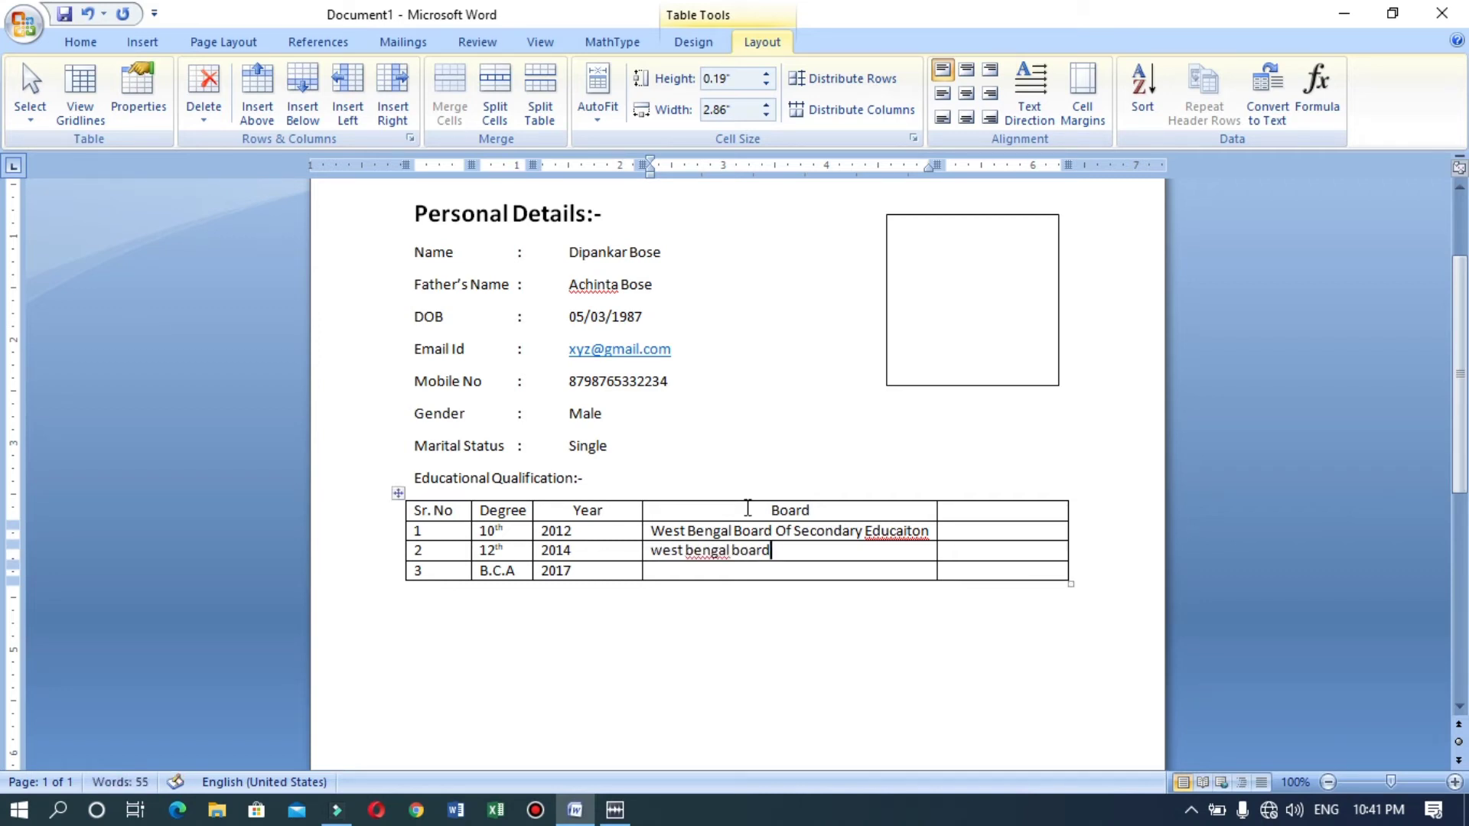
key("shift+F3")
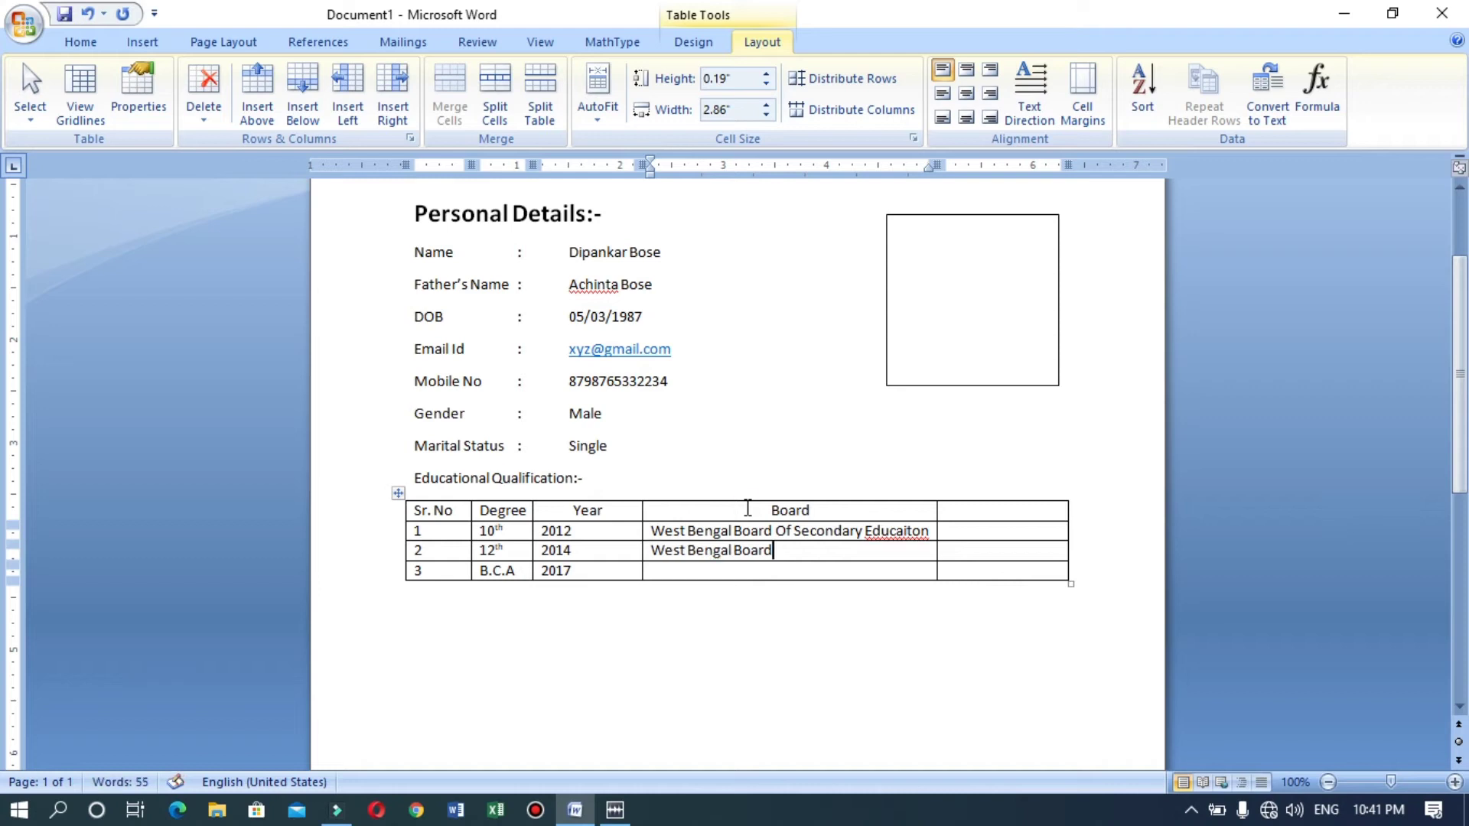
type("of")
key("BackSpace")
key("BackSpace")
type("Of Higher")
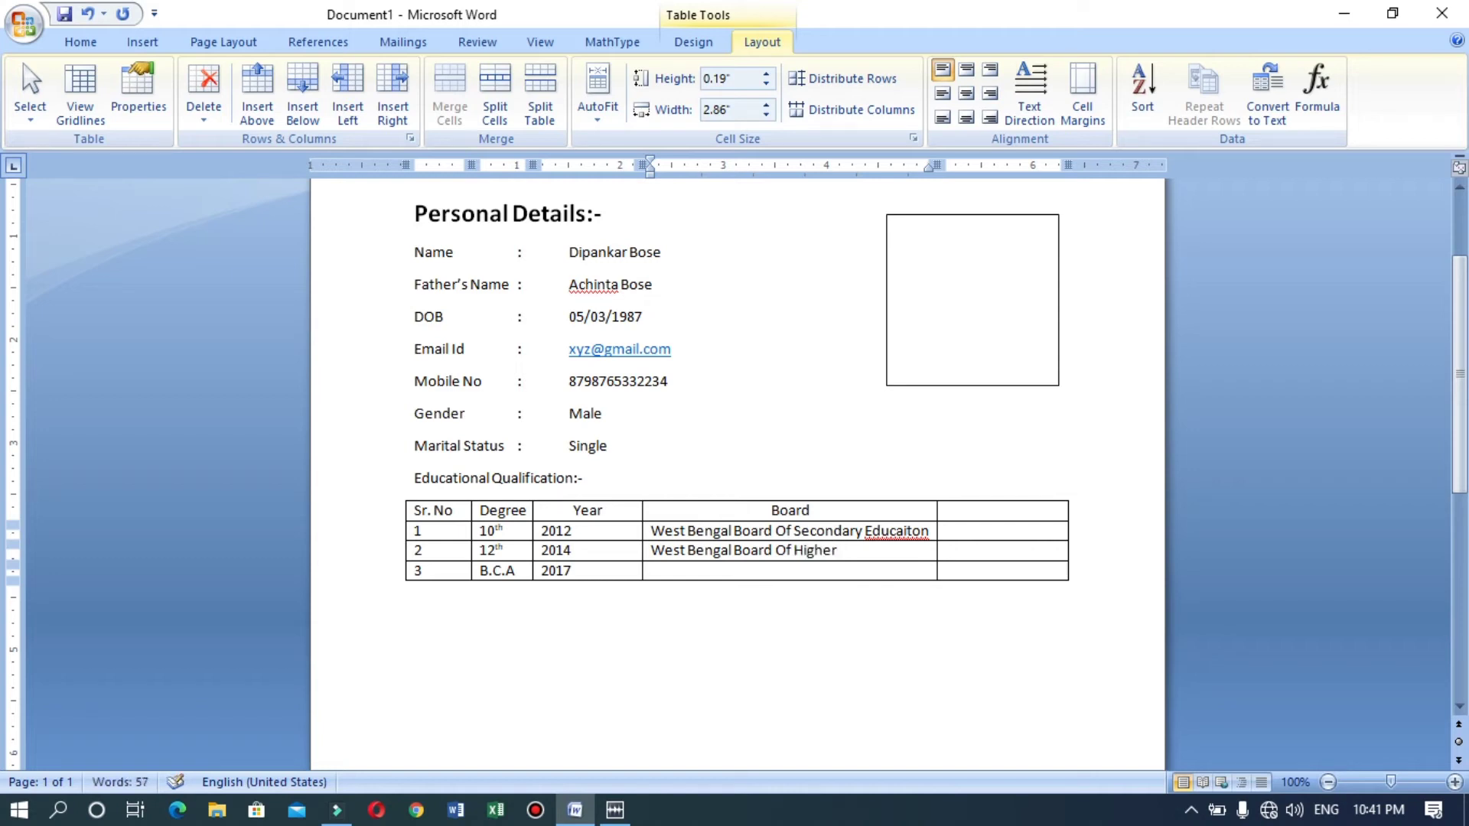
type(" Secodary")
key("Menu")
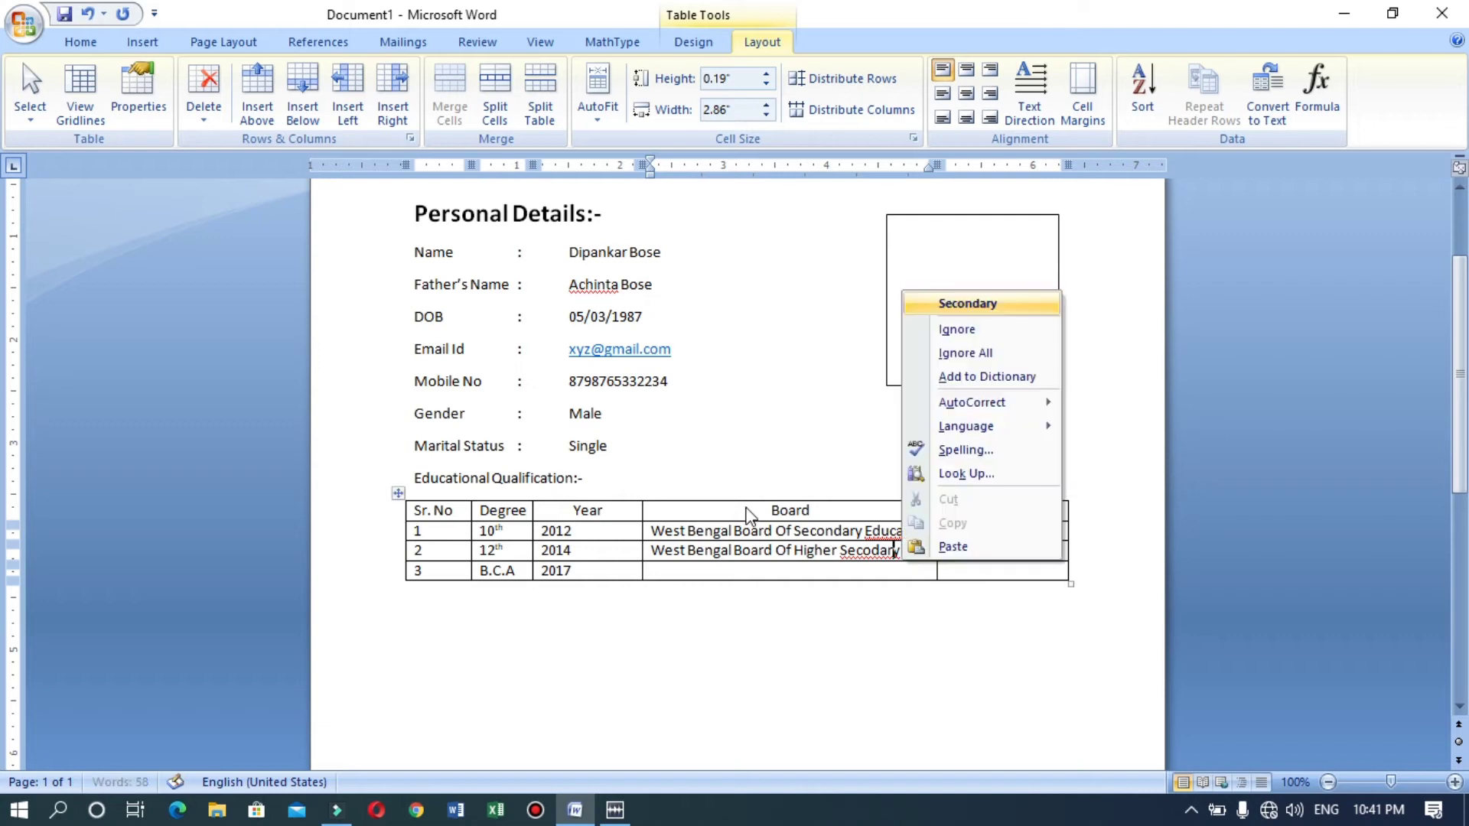
key("Return")
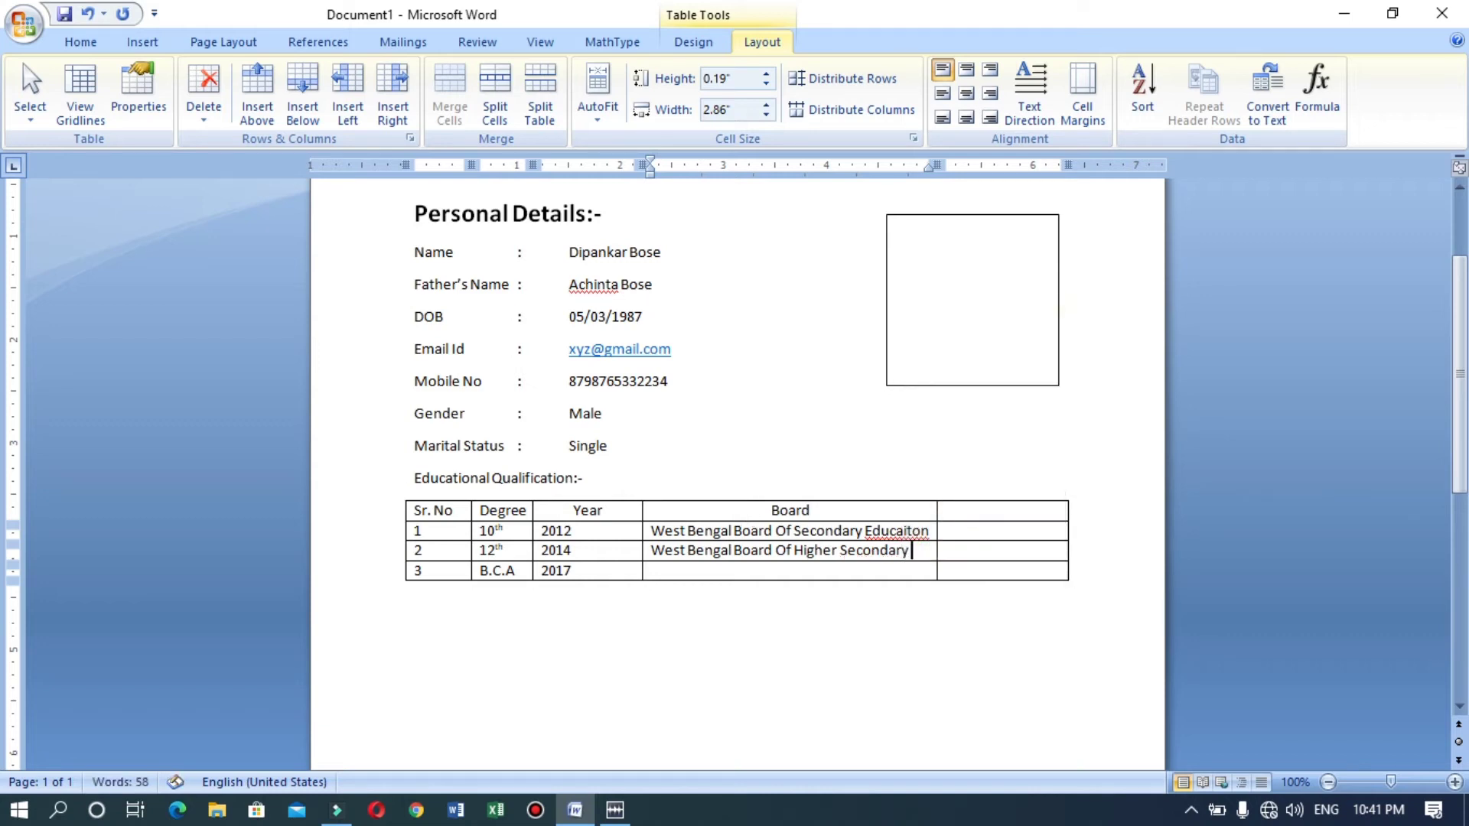
Correct 'Educaiton' in row 1 and end the 12th row's board name with 'Education'.
key("Up")
key("Menu")
key("Return")
key("Down")
key("Down")
type("Edc")
key("BackSpace")
type("uca")
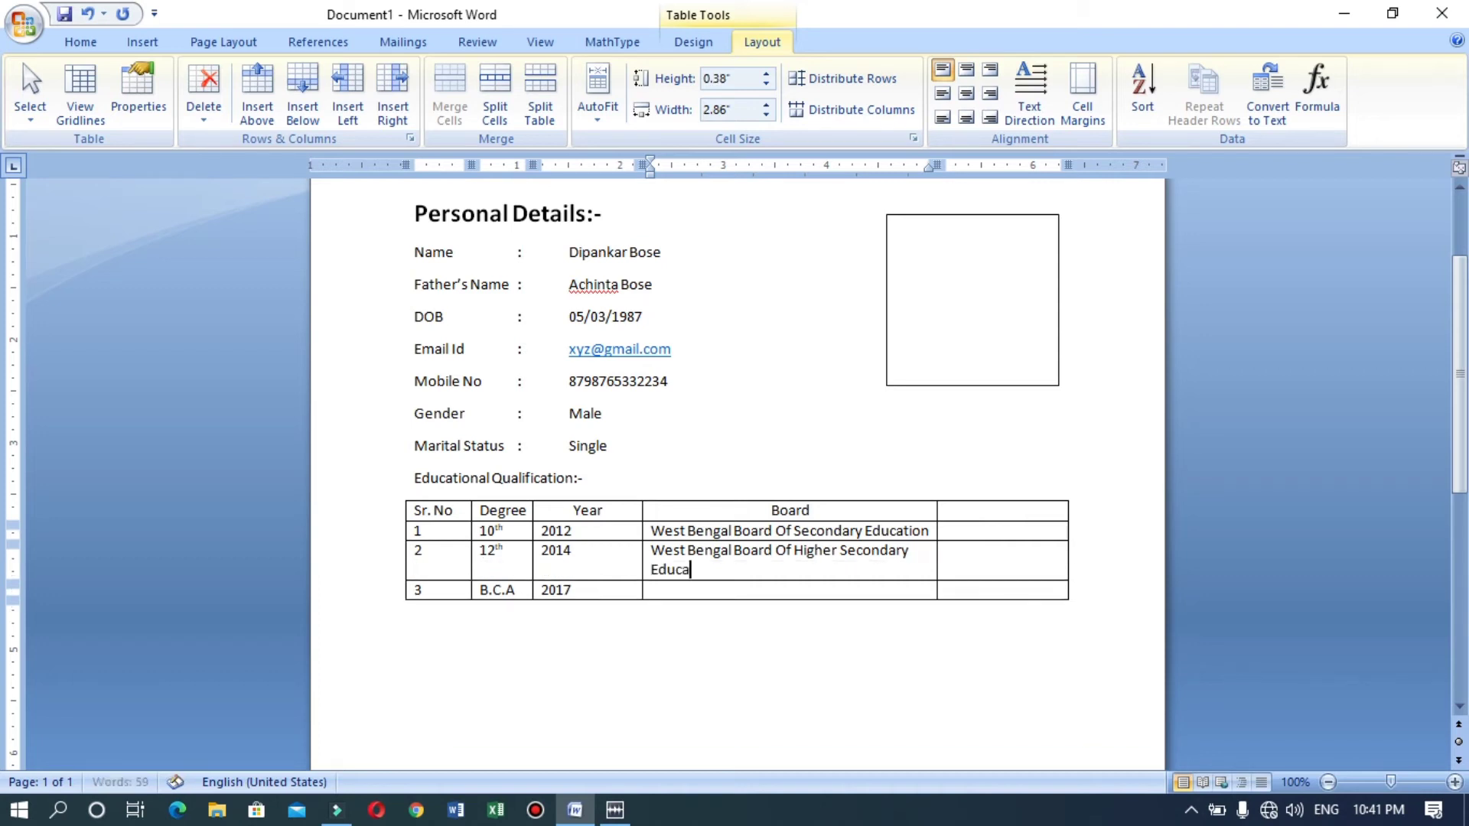
key("BackSpace")
key("BackSpace")
type("ion")
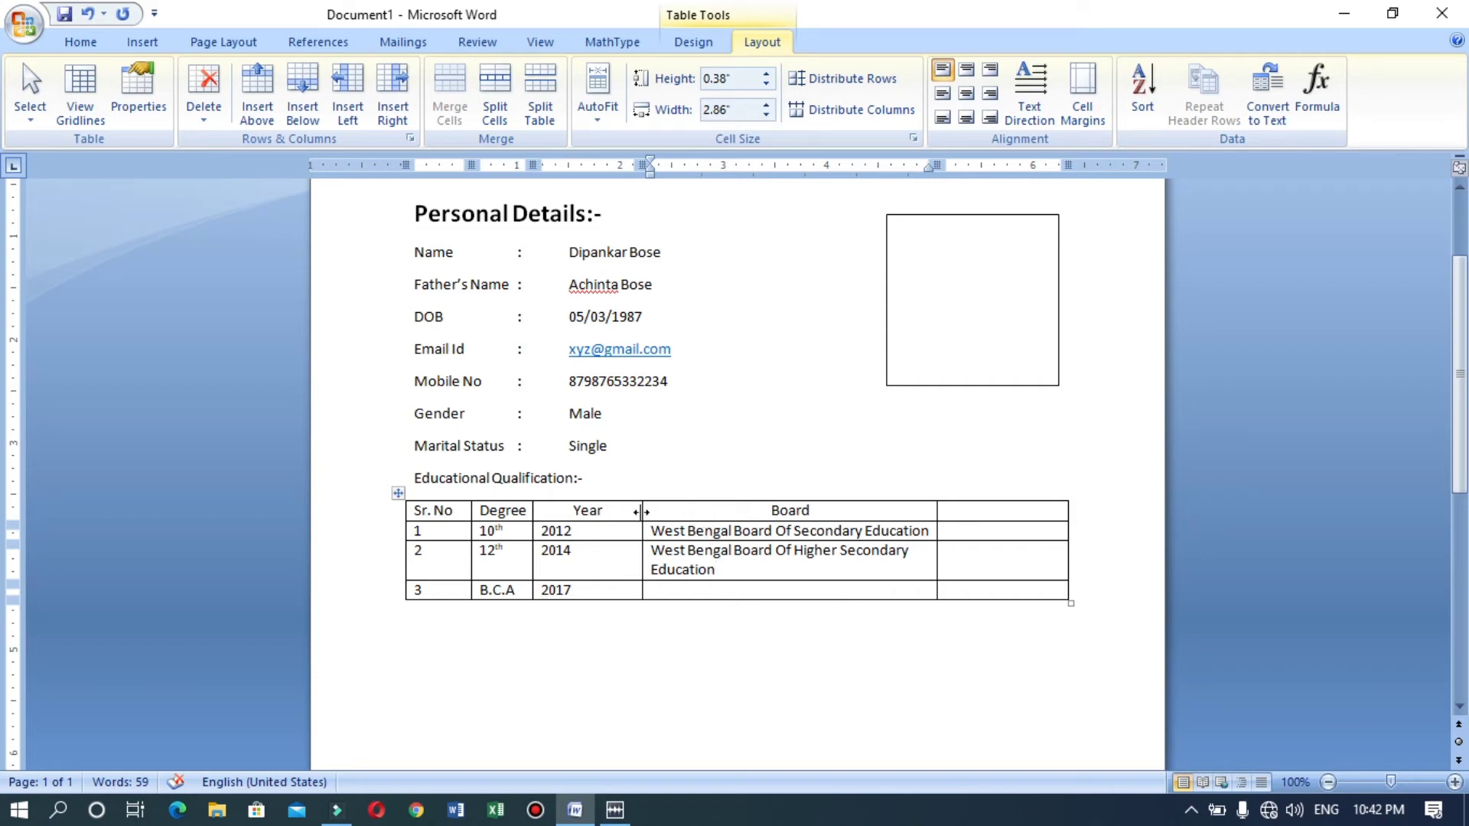
Widen the Board column and enter 'Kolkata college' for the B.C.A row.
left_click_drag(641, 511, 605, 518)
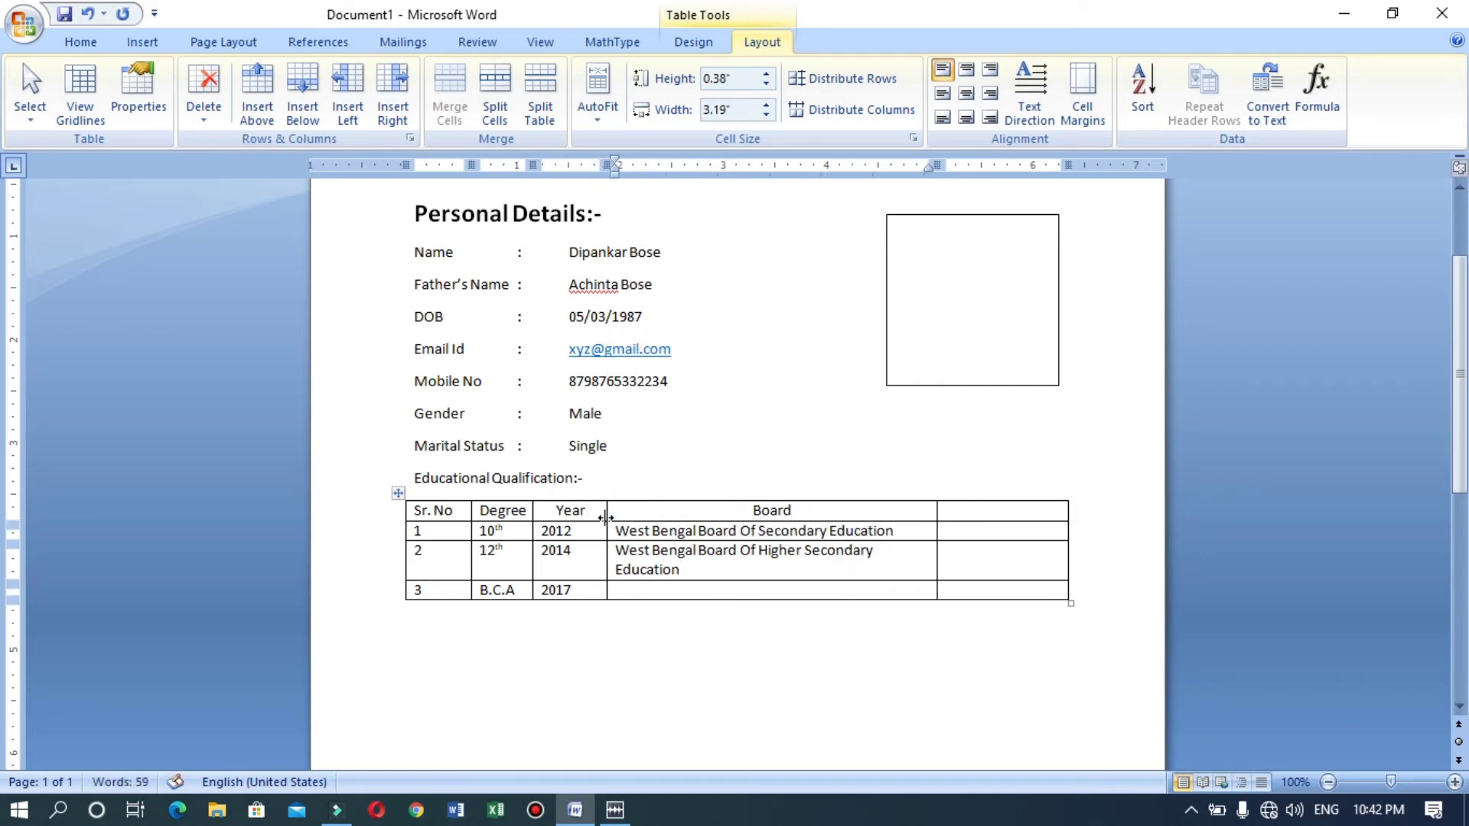
left_click_drag(937, 510, 967, 511)
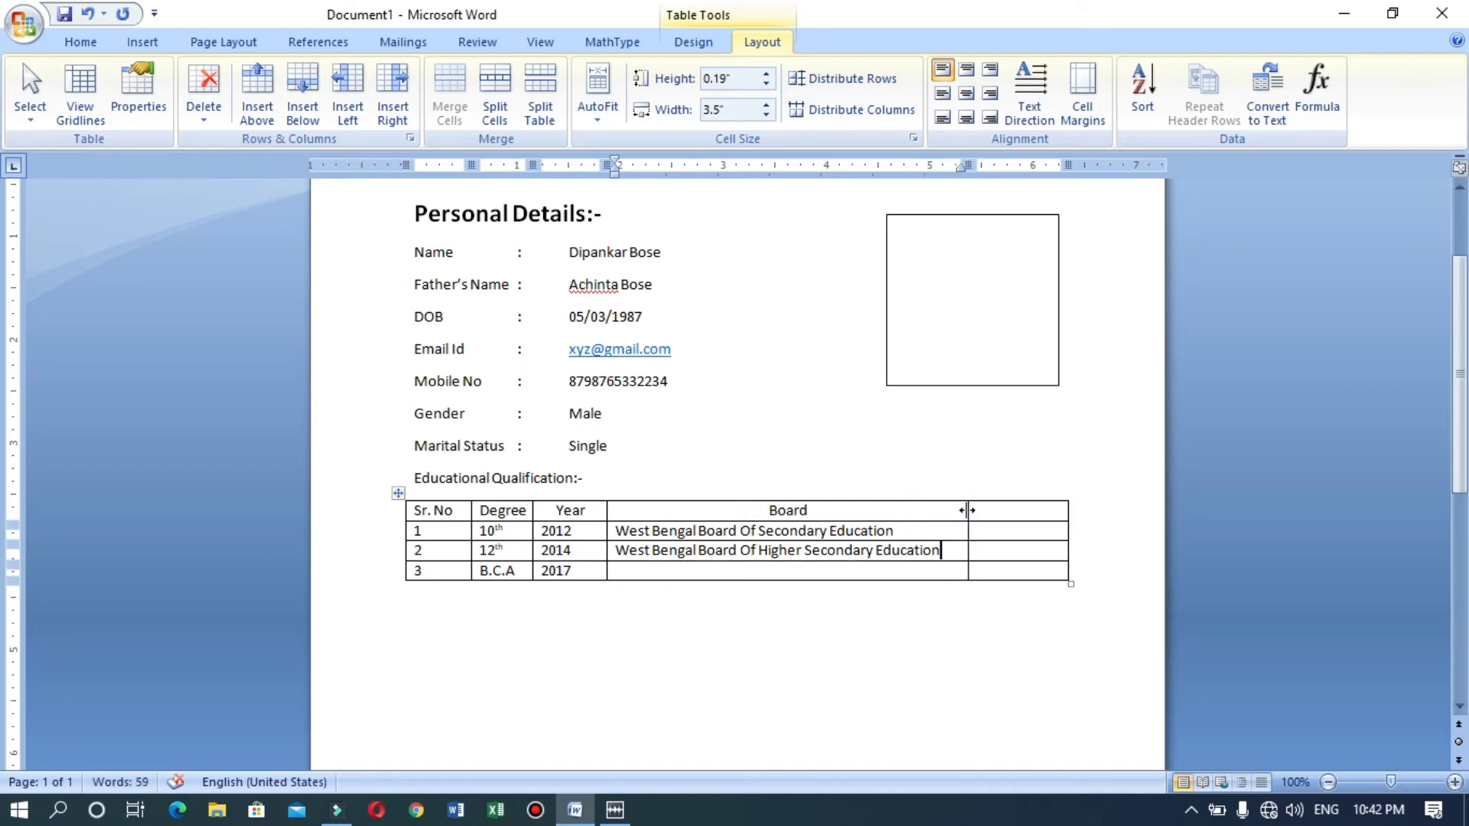
left_click(731, 572)
type("Kolkat")
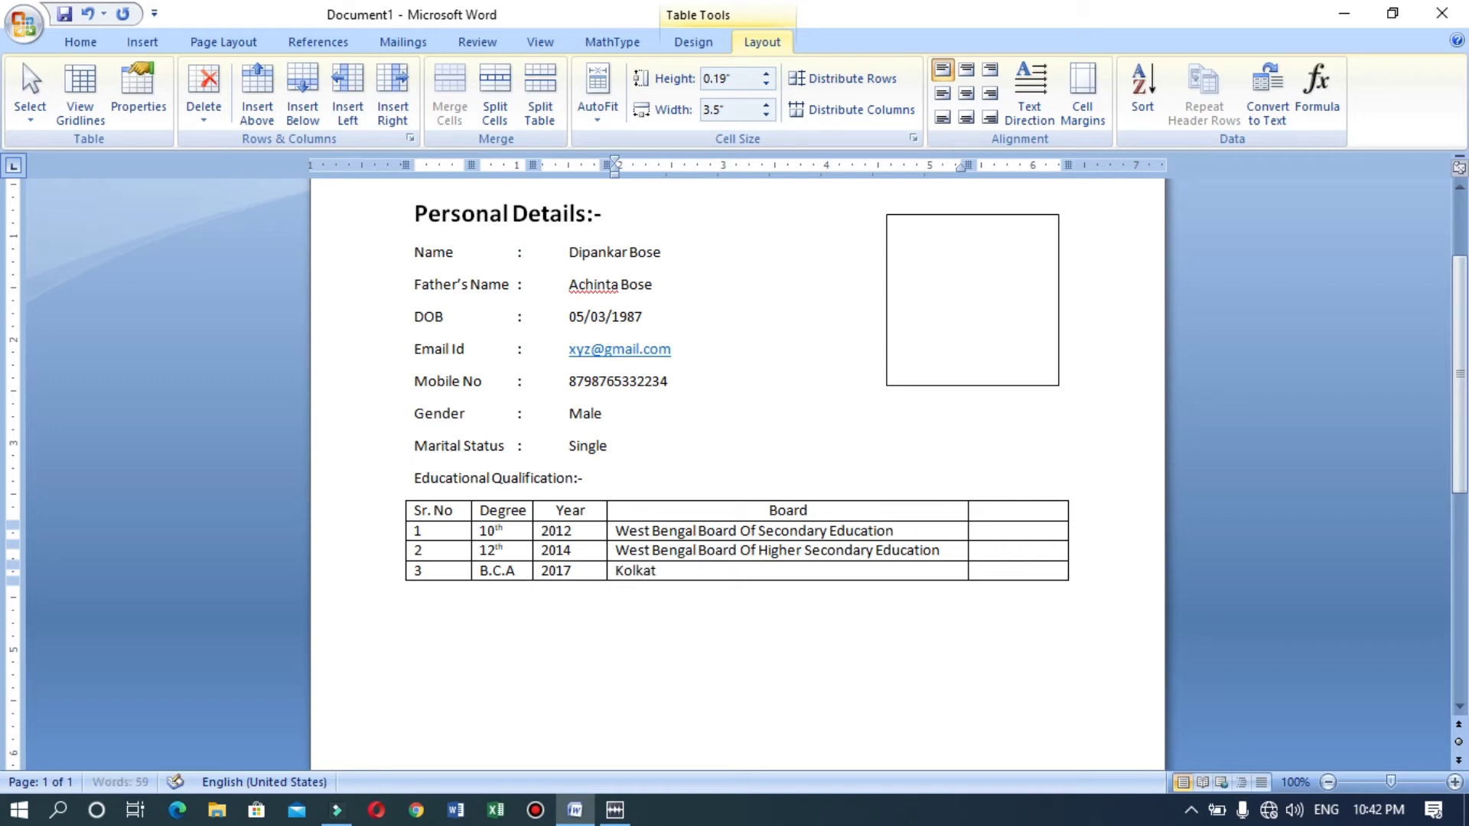
type("a college")
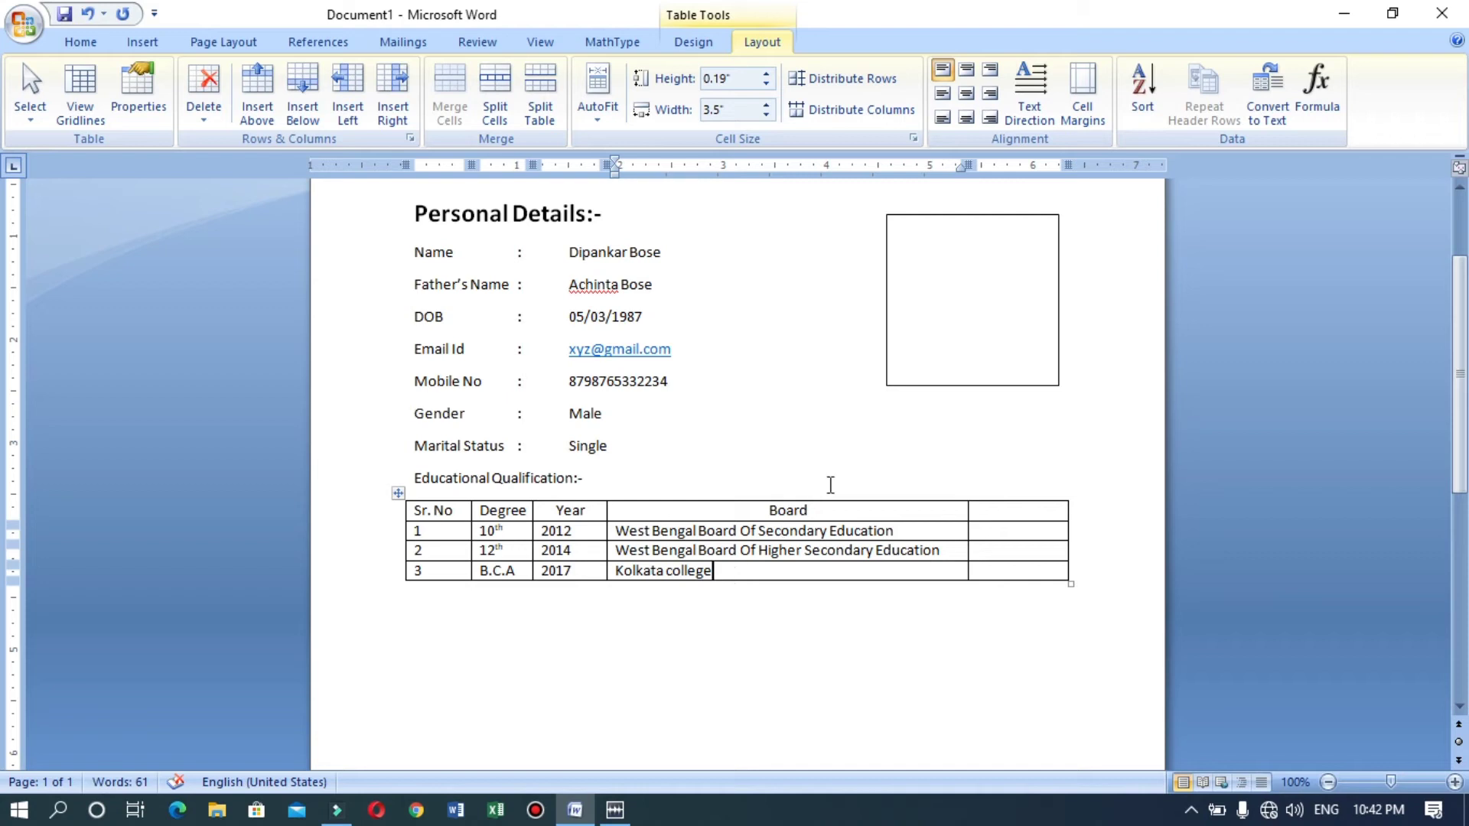
Add a 'percentage' column with 95%, 88% and 97% for the three rows.
left_click(1036, 515)
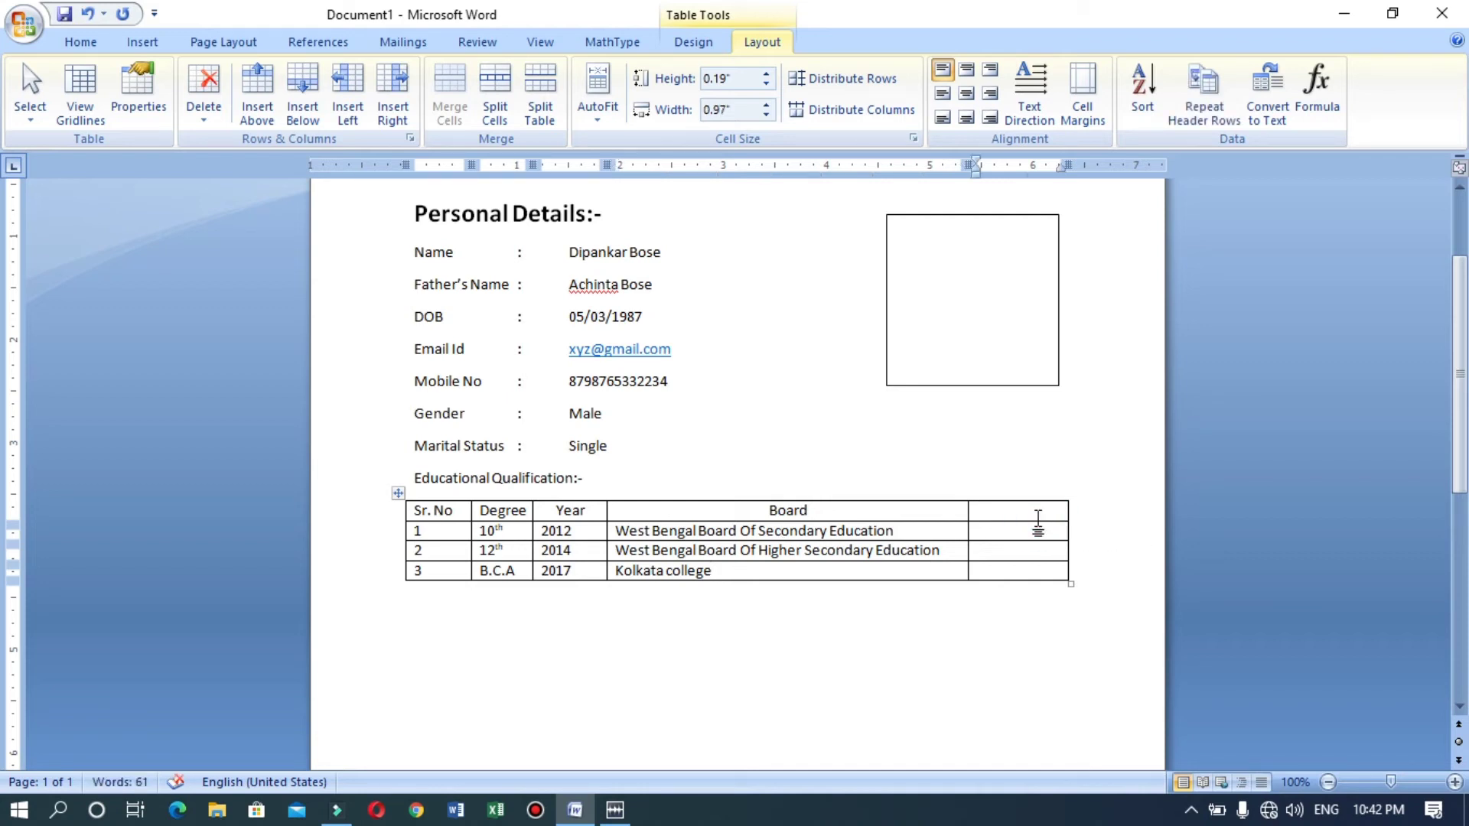
type("percentag")
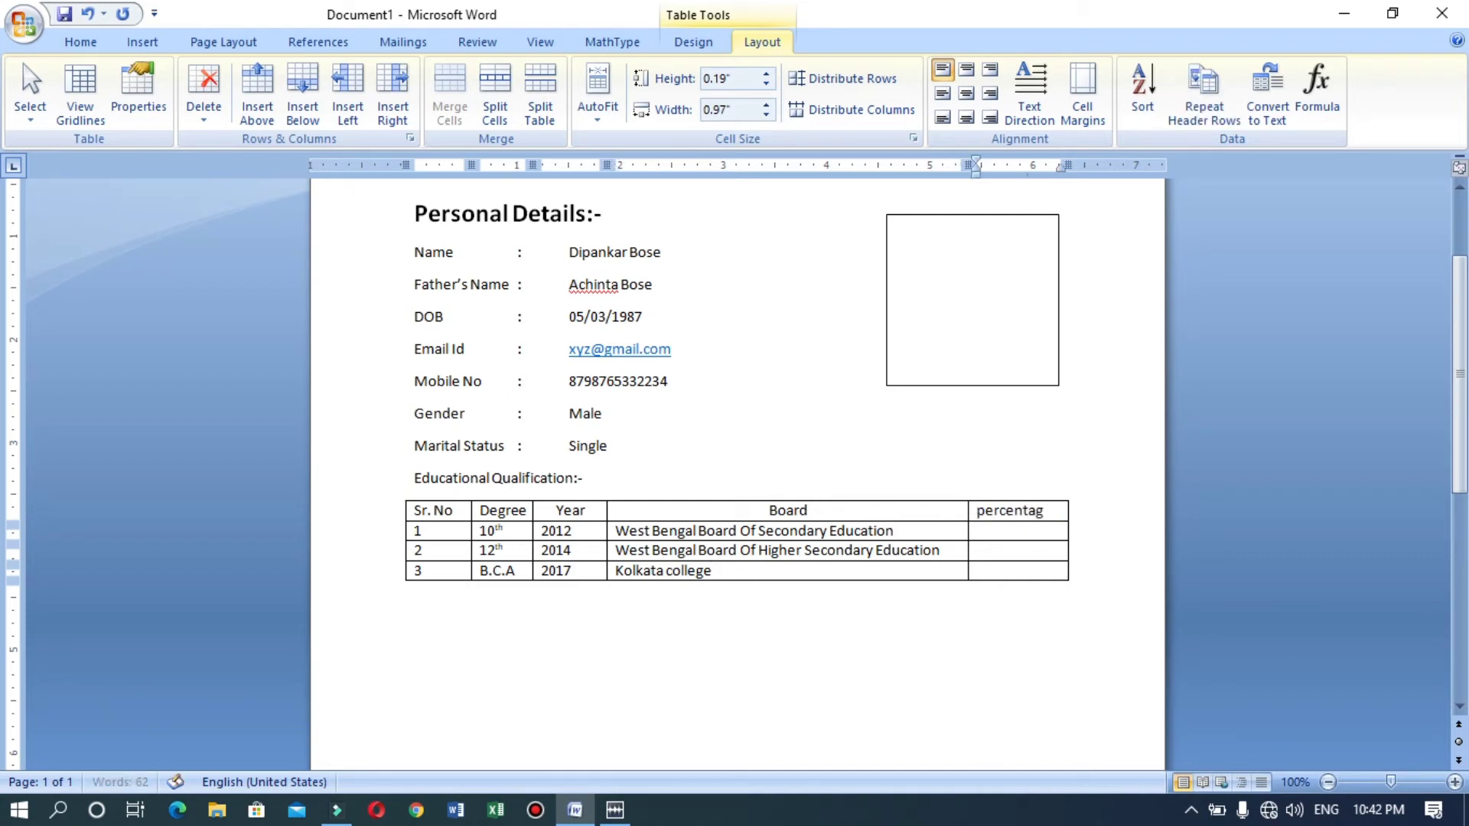
type("e")
left_click(1040, 520)
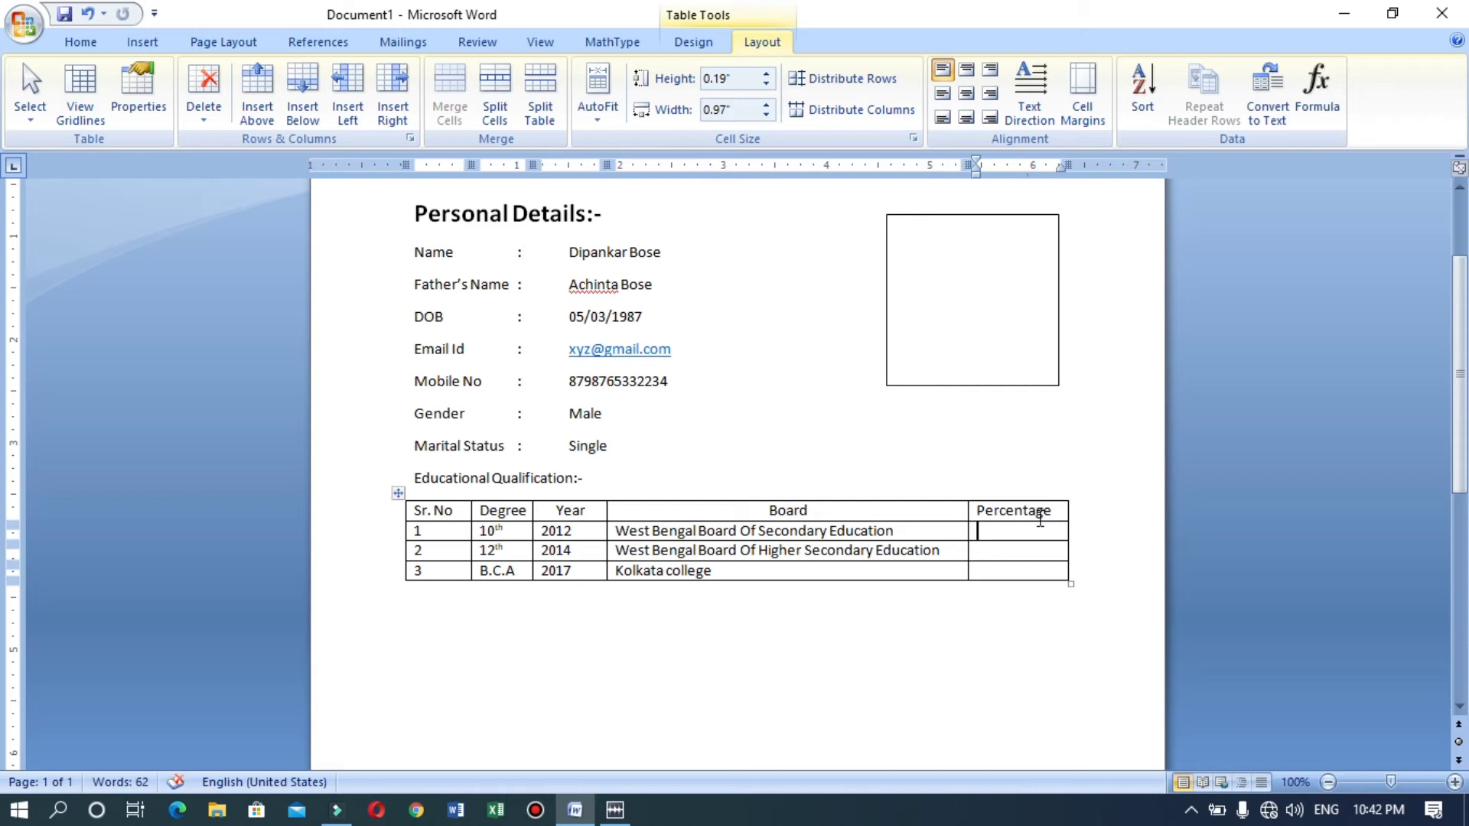
type("95%")
left_click(1018, 550)
type("88%")
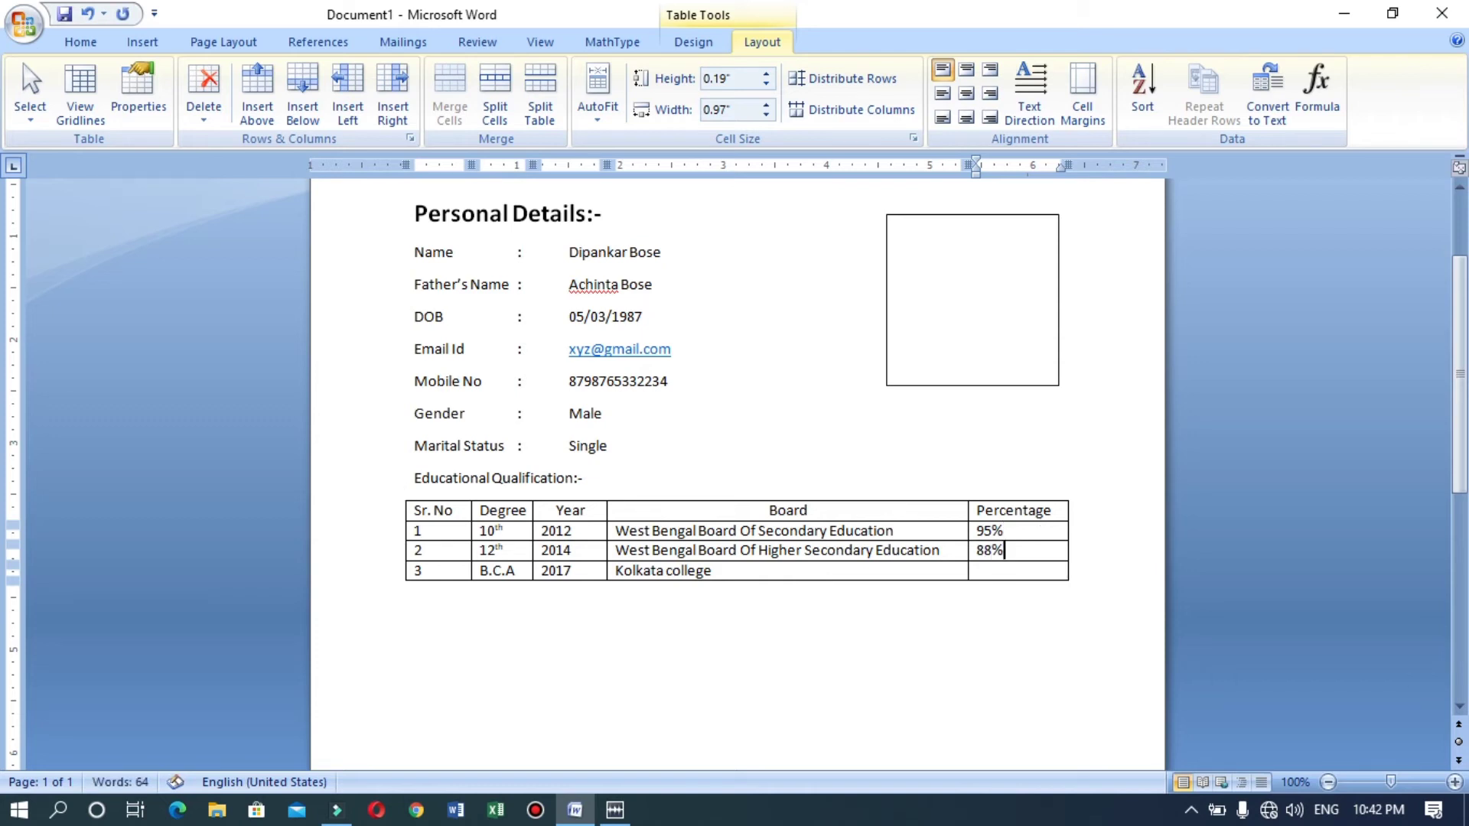
key("Down")
type("97%")
Copy the Personal Details:- heading style onto 'Educational Qualification:-' with Format Painter.
left_click(495, 481)
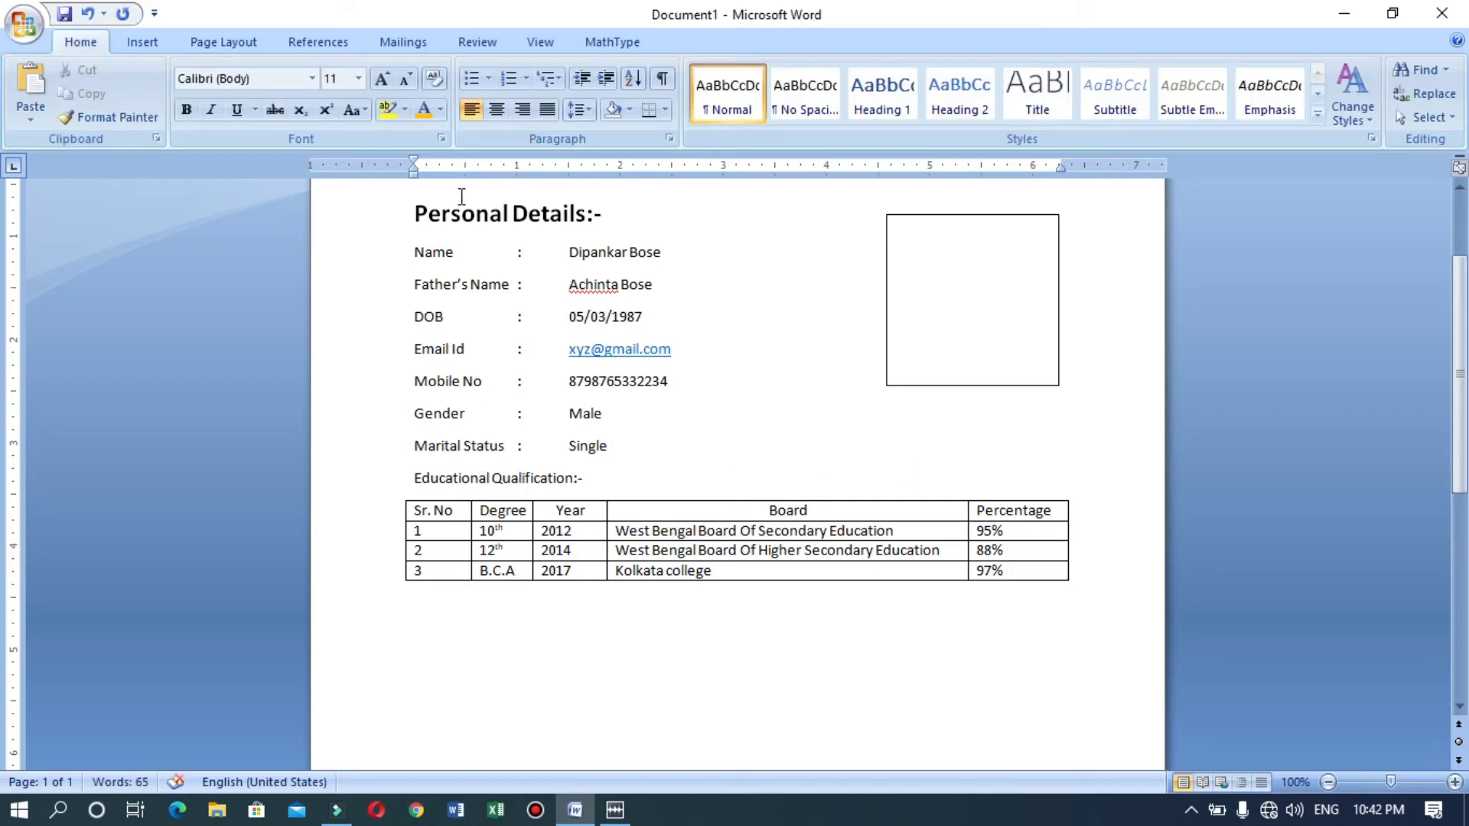
left_click(490, 213)
left_click(145, 121)
left_click(587, 480)
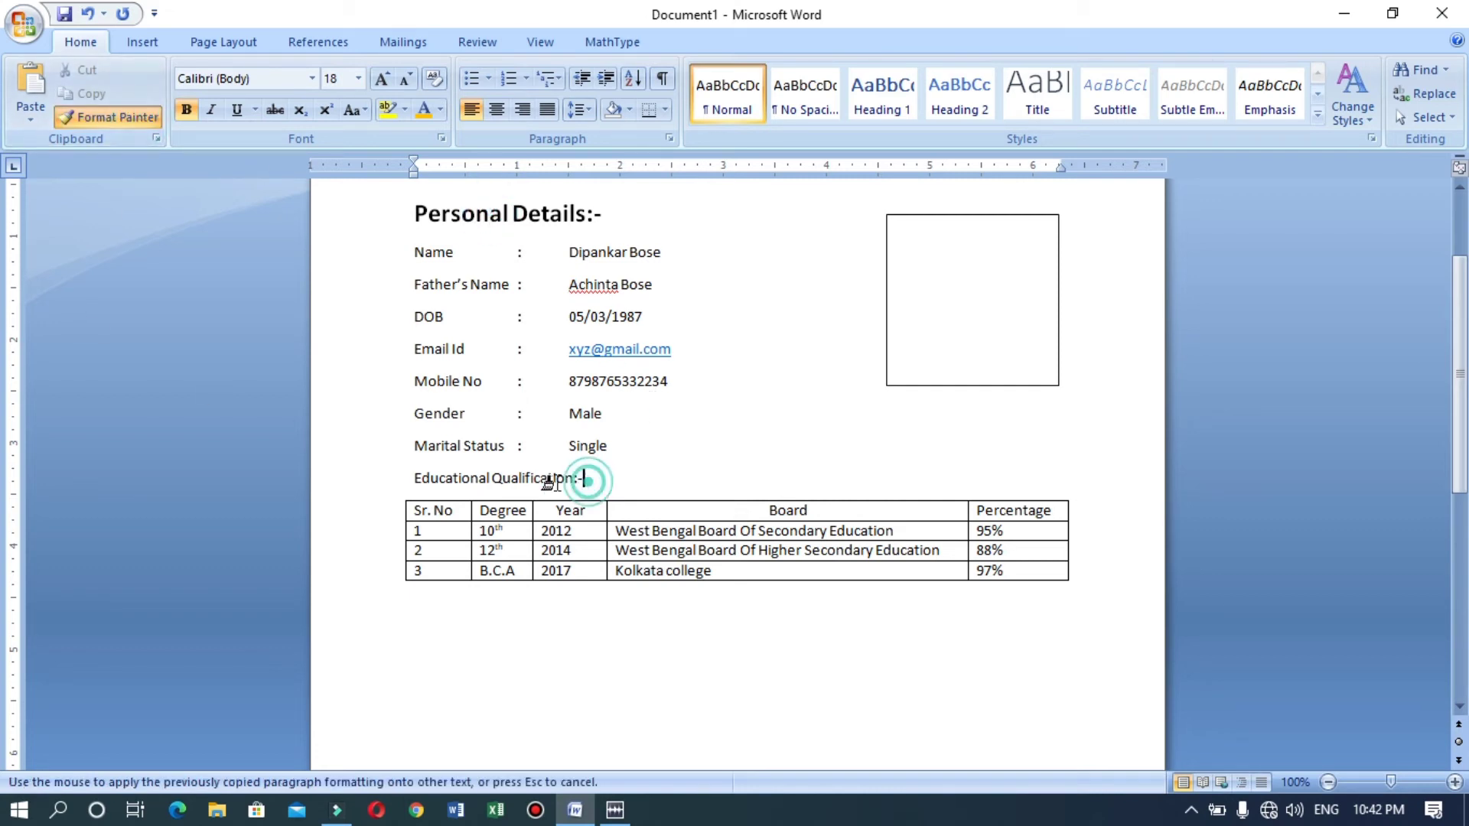
left_click_drag(588, 480, 426, 485)
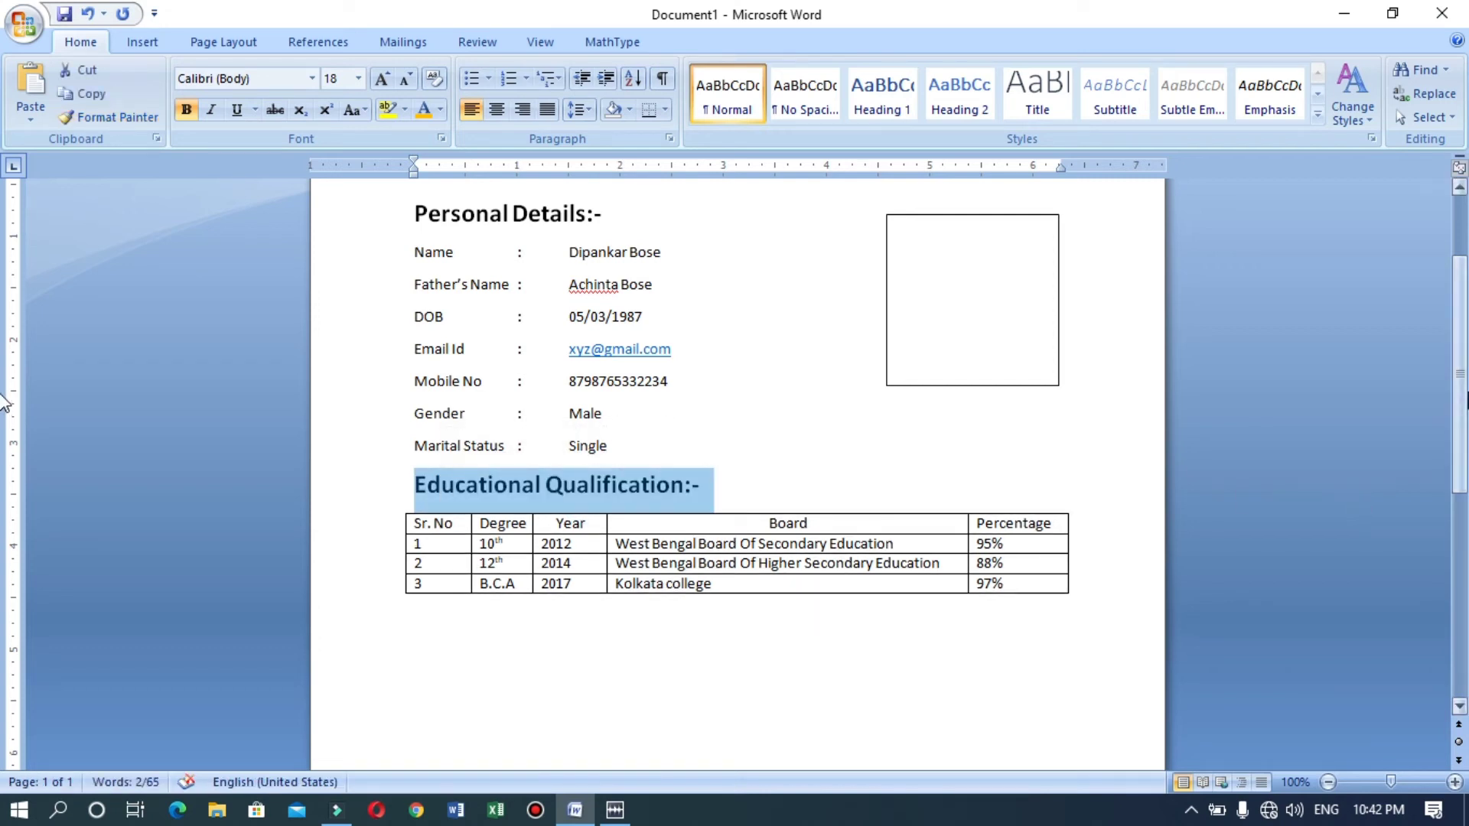
scroll(4, 401, "down", 2)
left_click(549, 612)
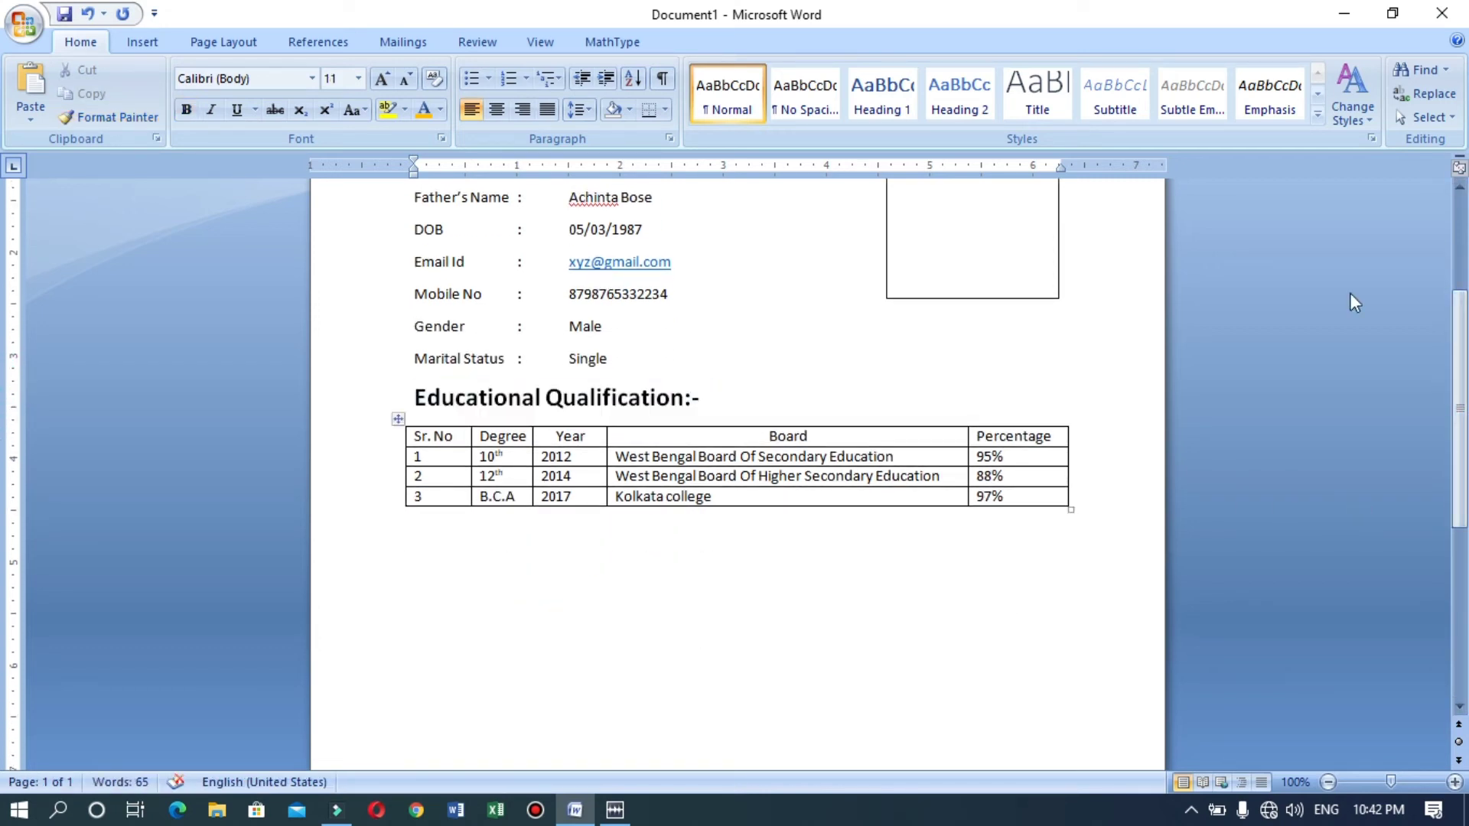
Add a 'Technical Qualification:-' line below the table.
key("Return")
type("Technical")
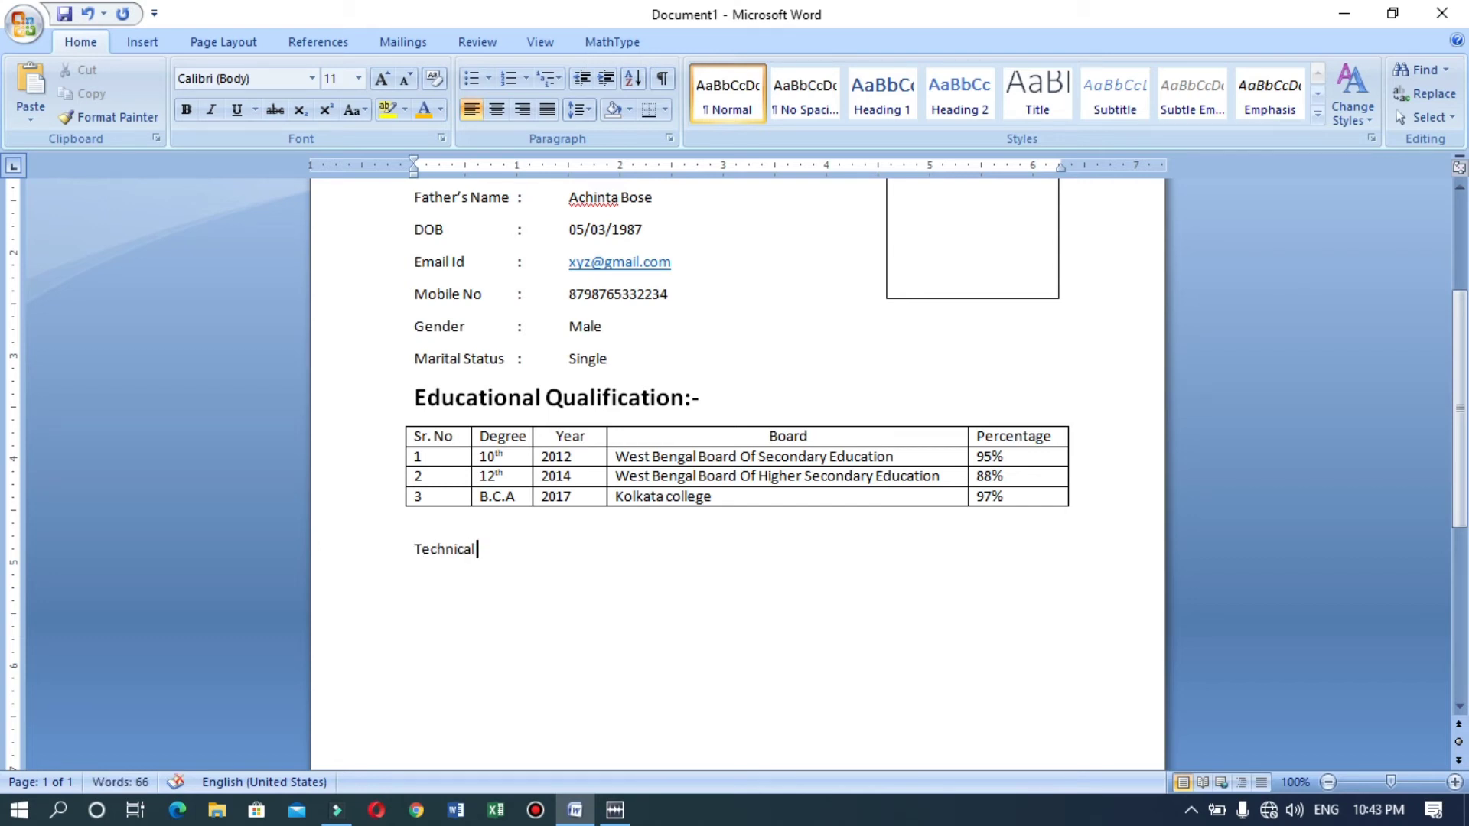
type(" Qualification:-")
key("Return")
Type 'Basic Computer Knowledge of MS Office version 2019, Internet Browsing, Email', fixing typos.
type("b")
key("BackSpace")
type("Ba")
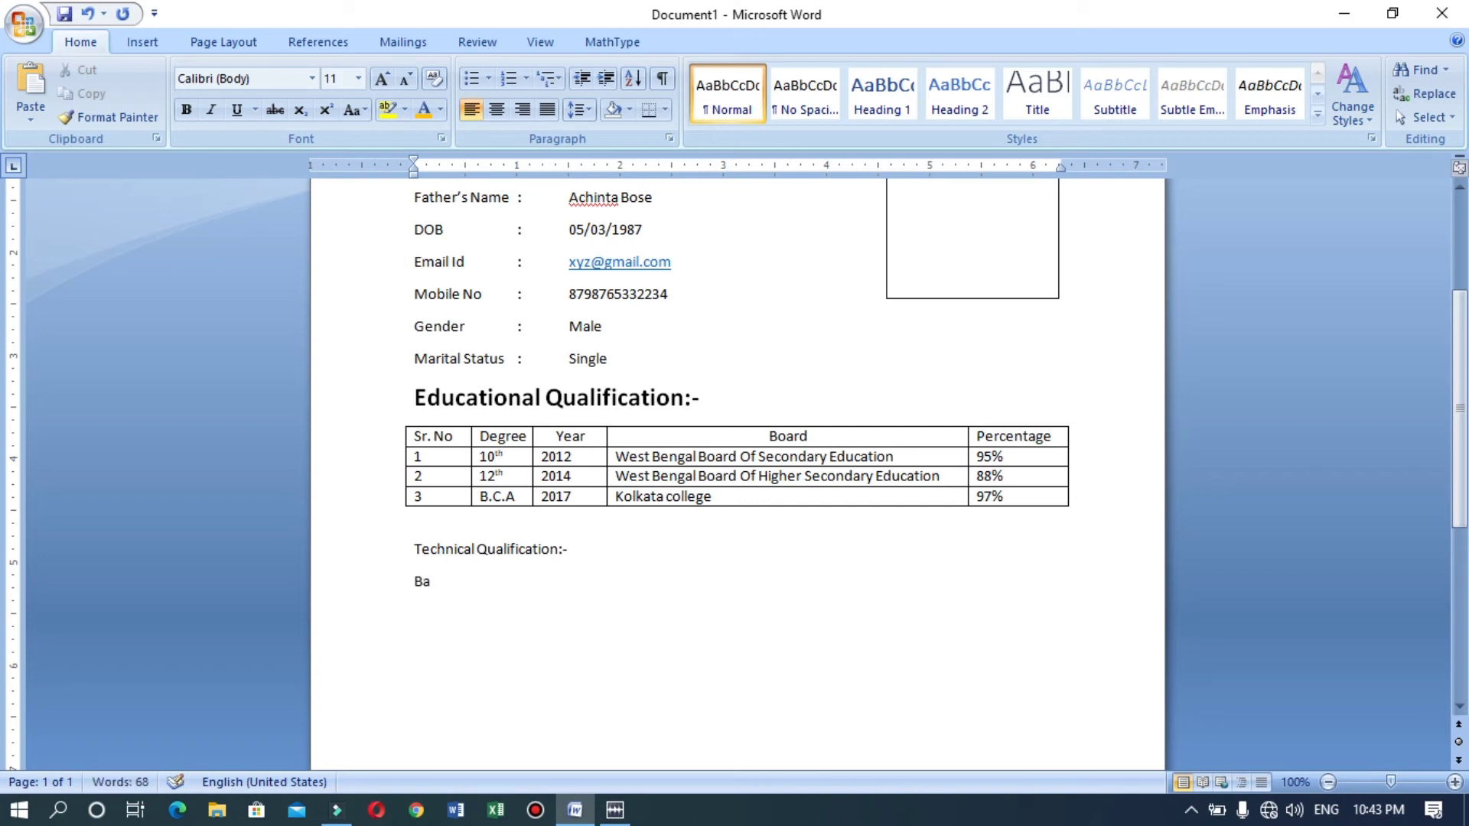
type("sic Computer K")
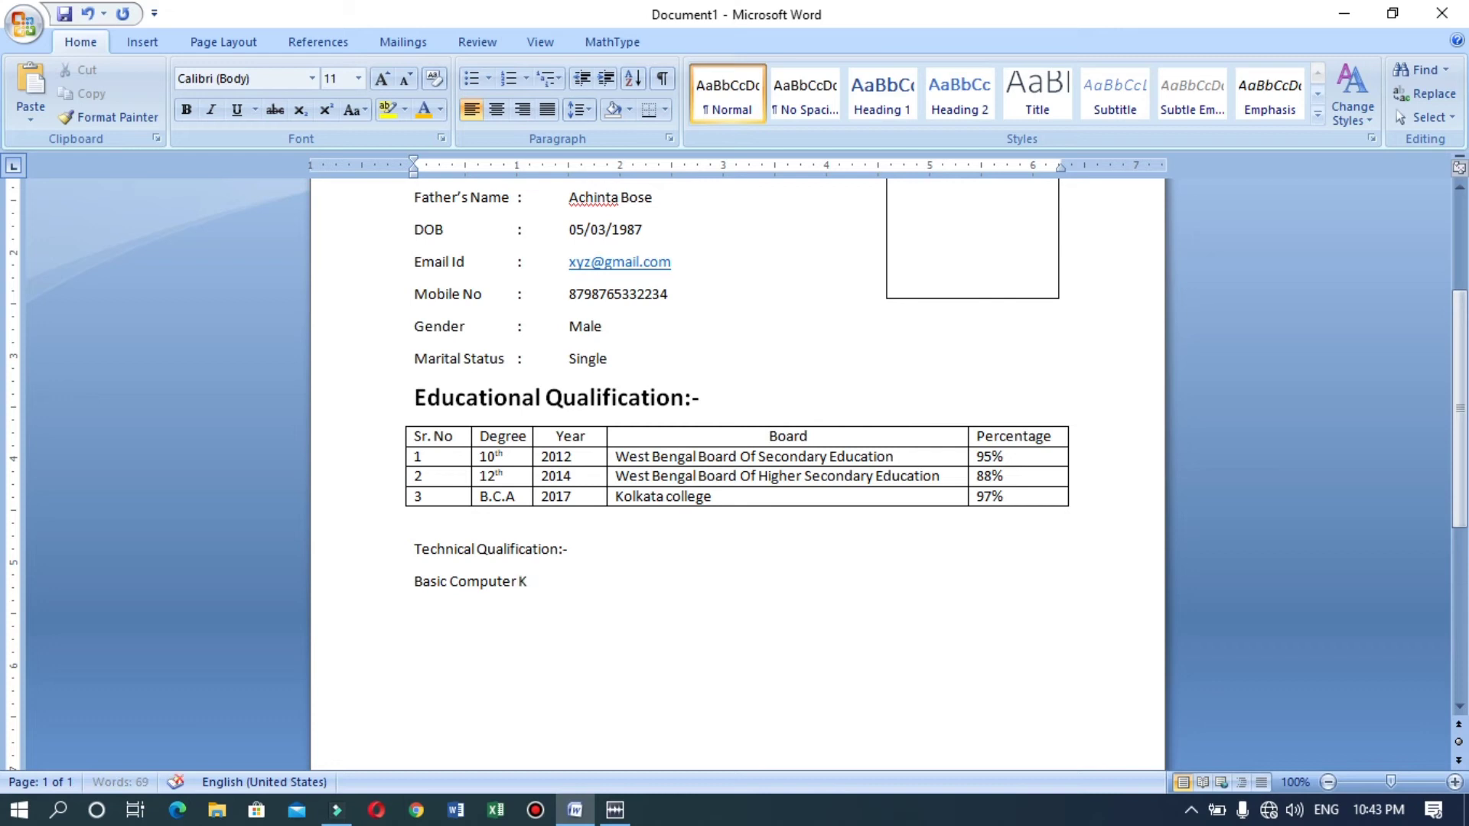
type("nowledge of MS Off")
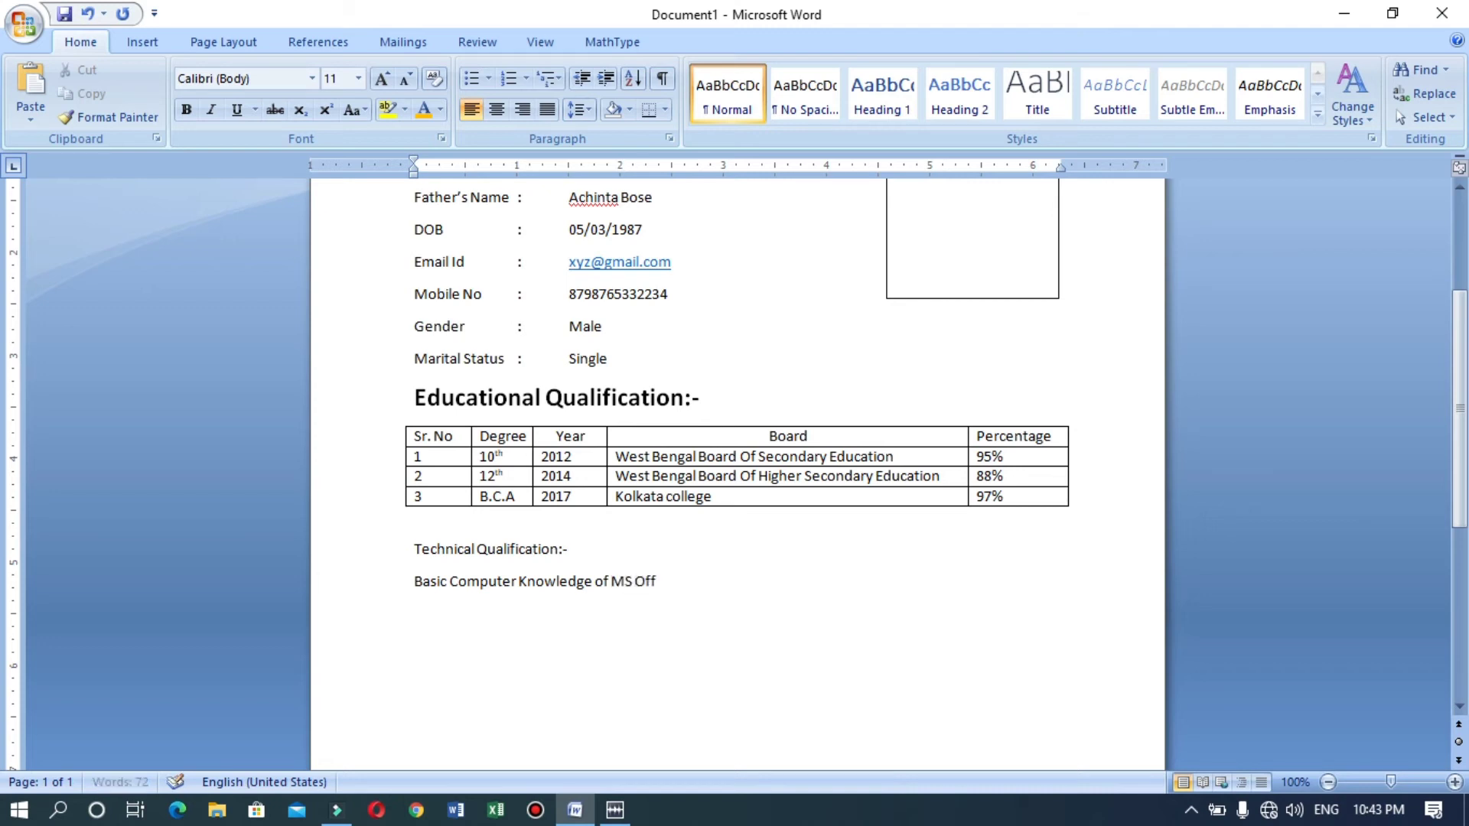
type("ice version 2019, ")
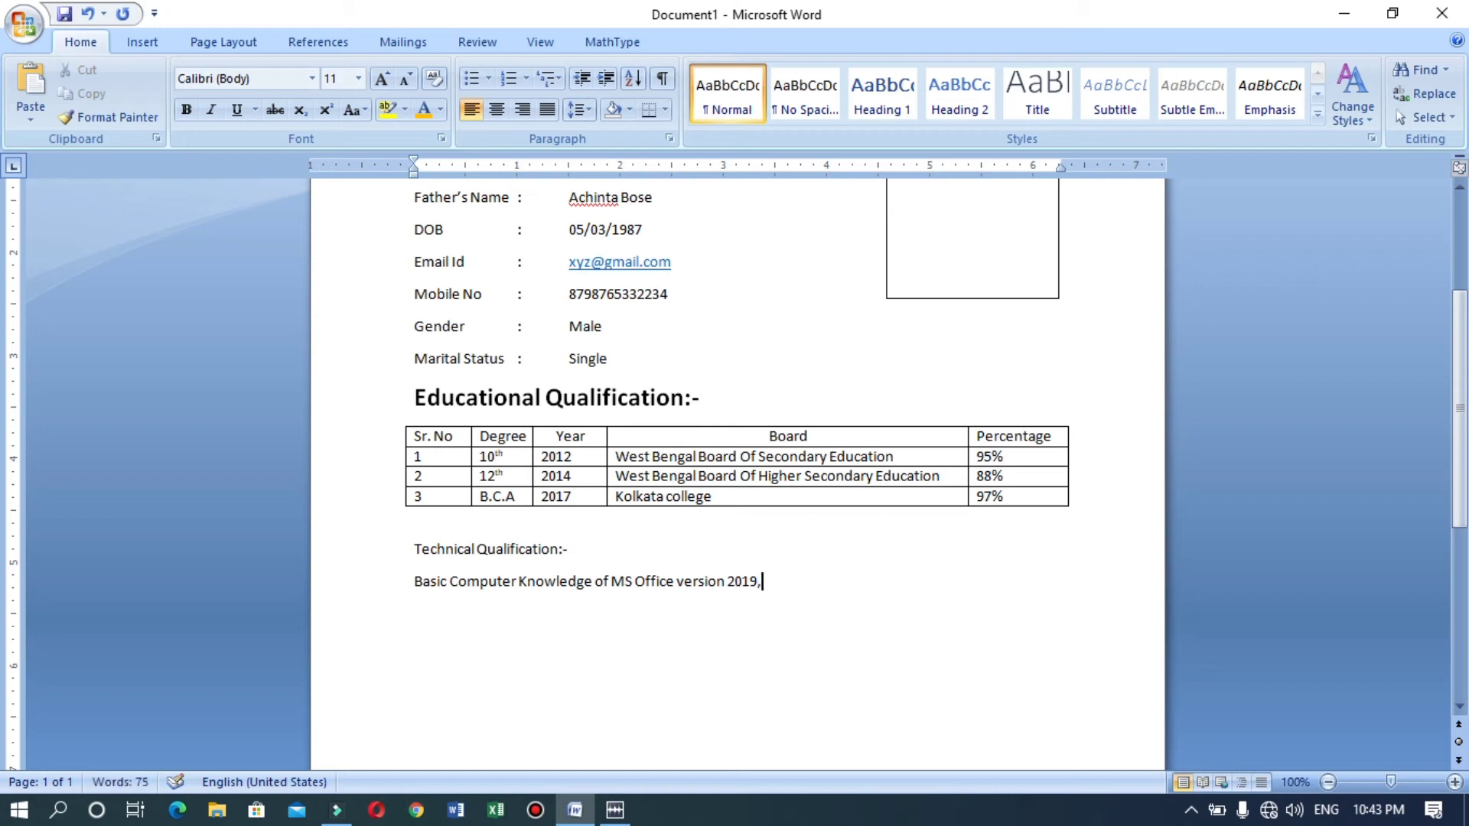
type("Internet B")
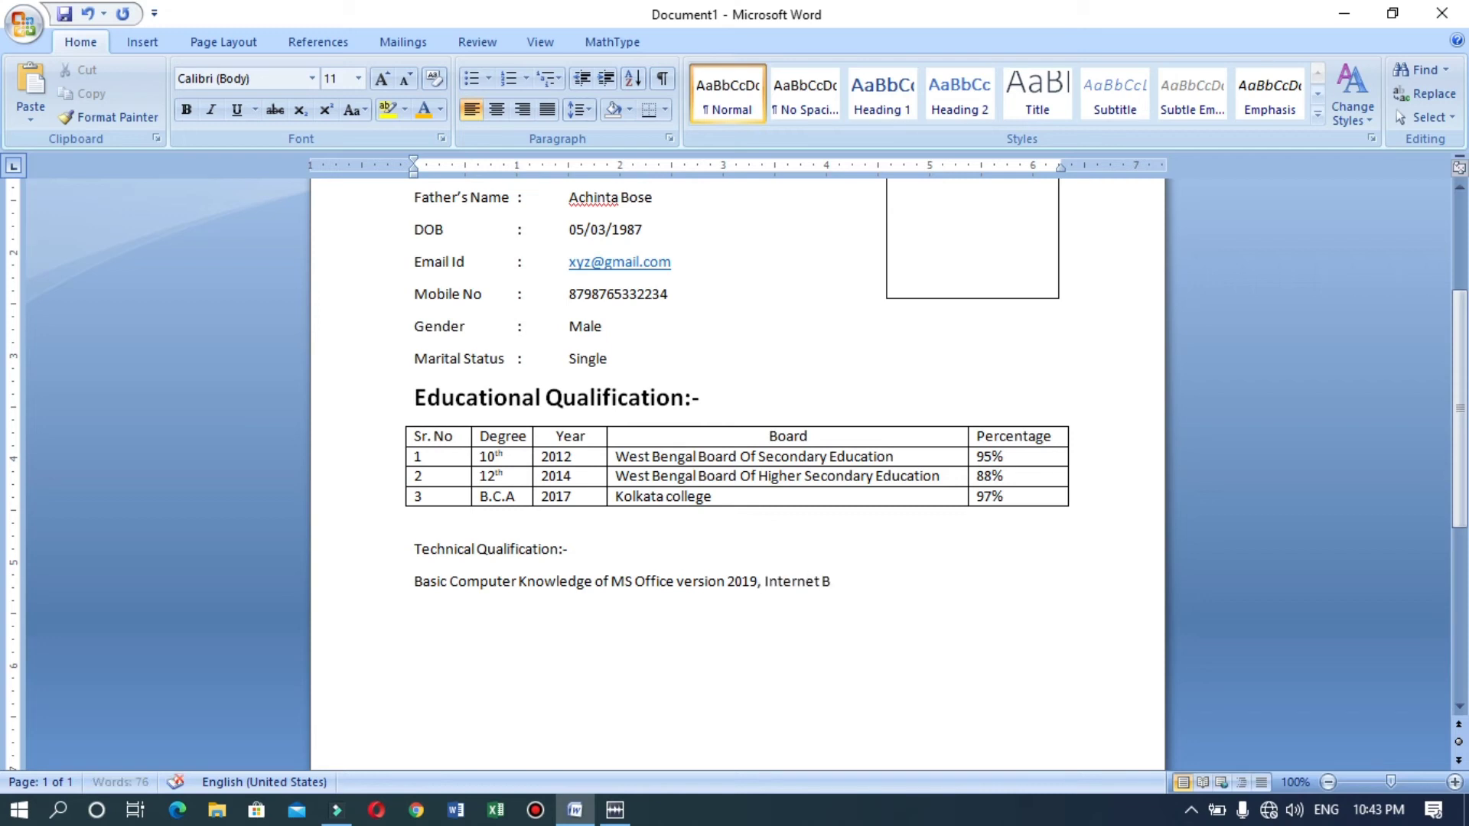
type("rowing")
key("BackSpace")
key("Menu")
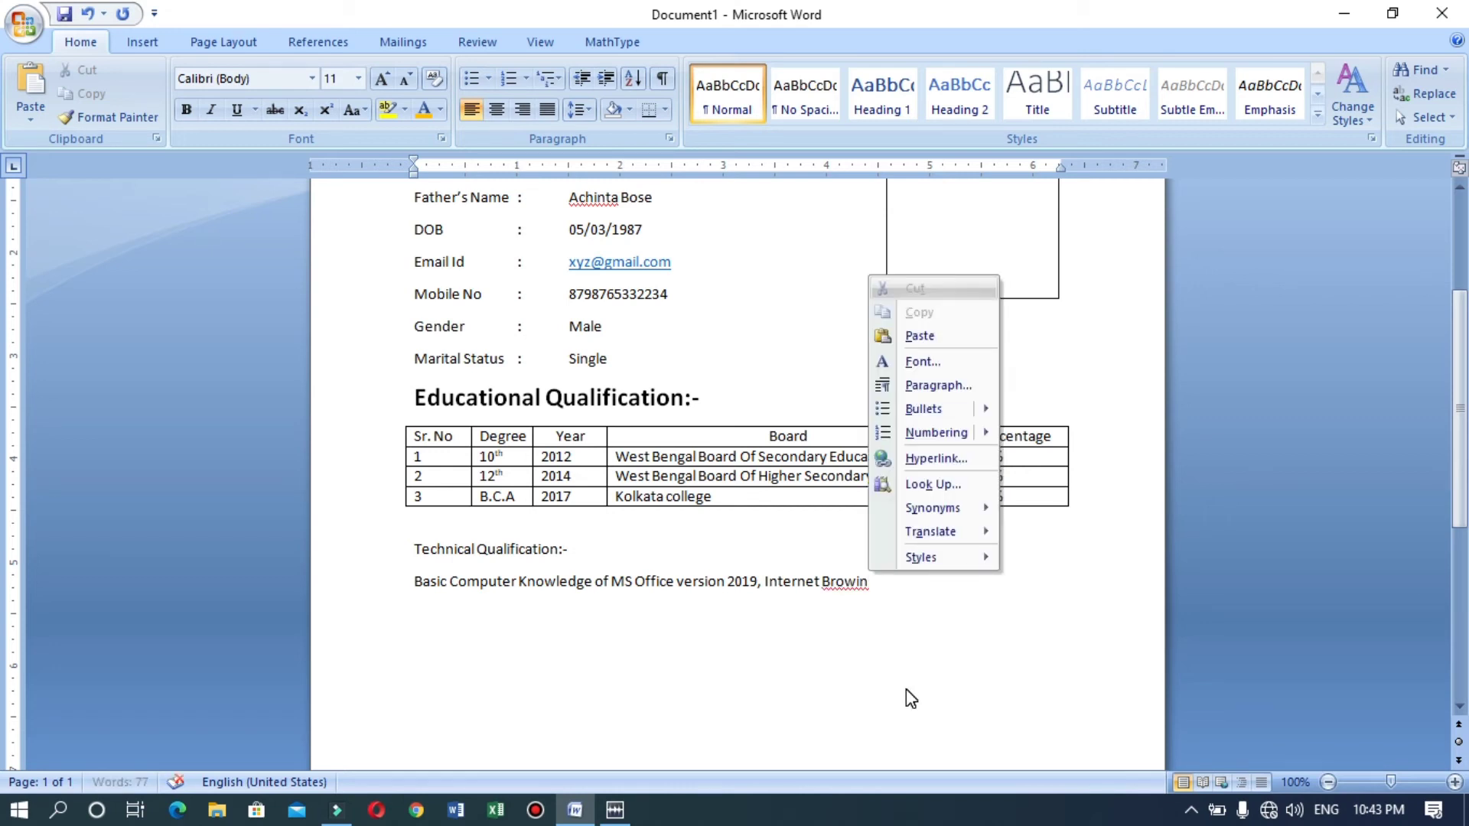
key("Escape")
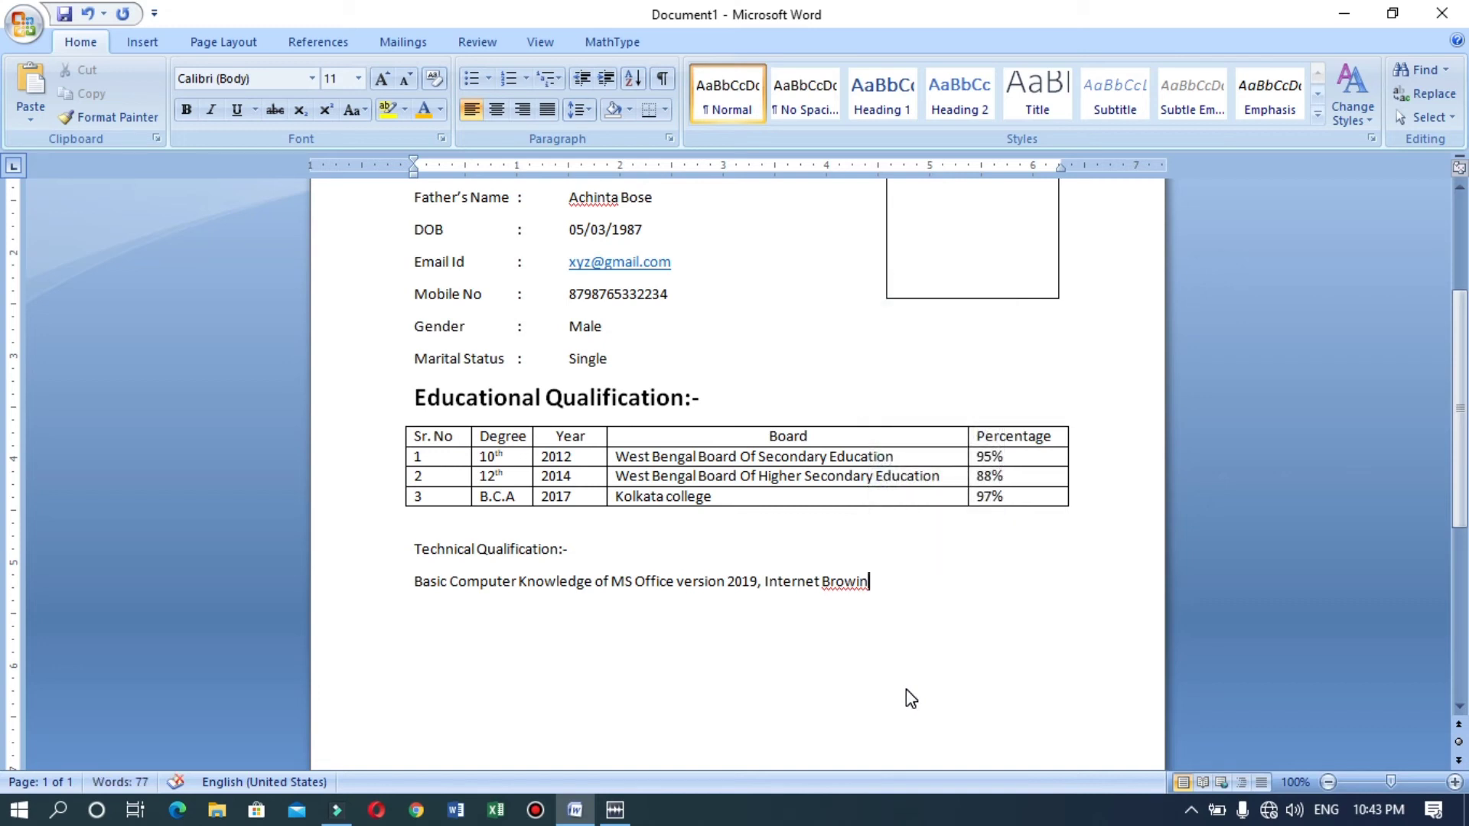
key("Left")
key("Left")
type("s")
key("End")
type("g, Email")
Add the line 'Typing Speed In English 40 Wpm.'.
key("Return")
type("Typing S")
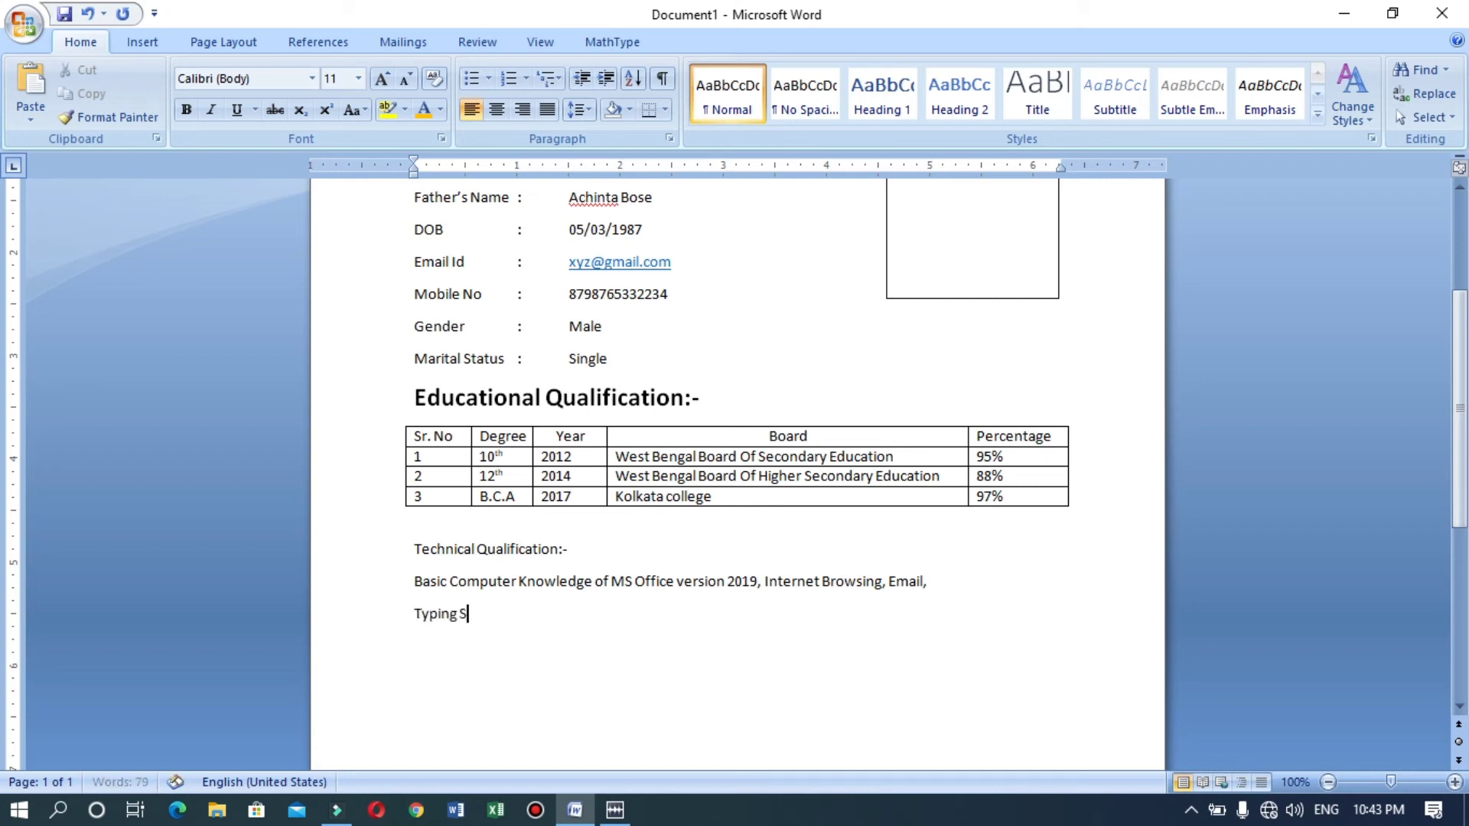
type("peed In English 40 W")
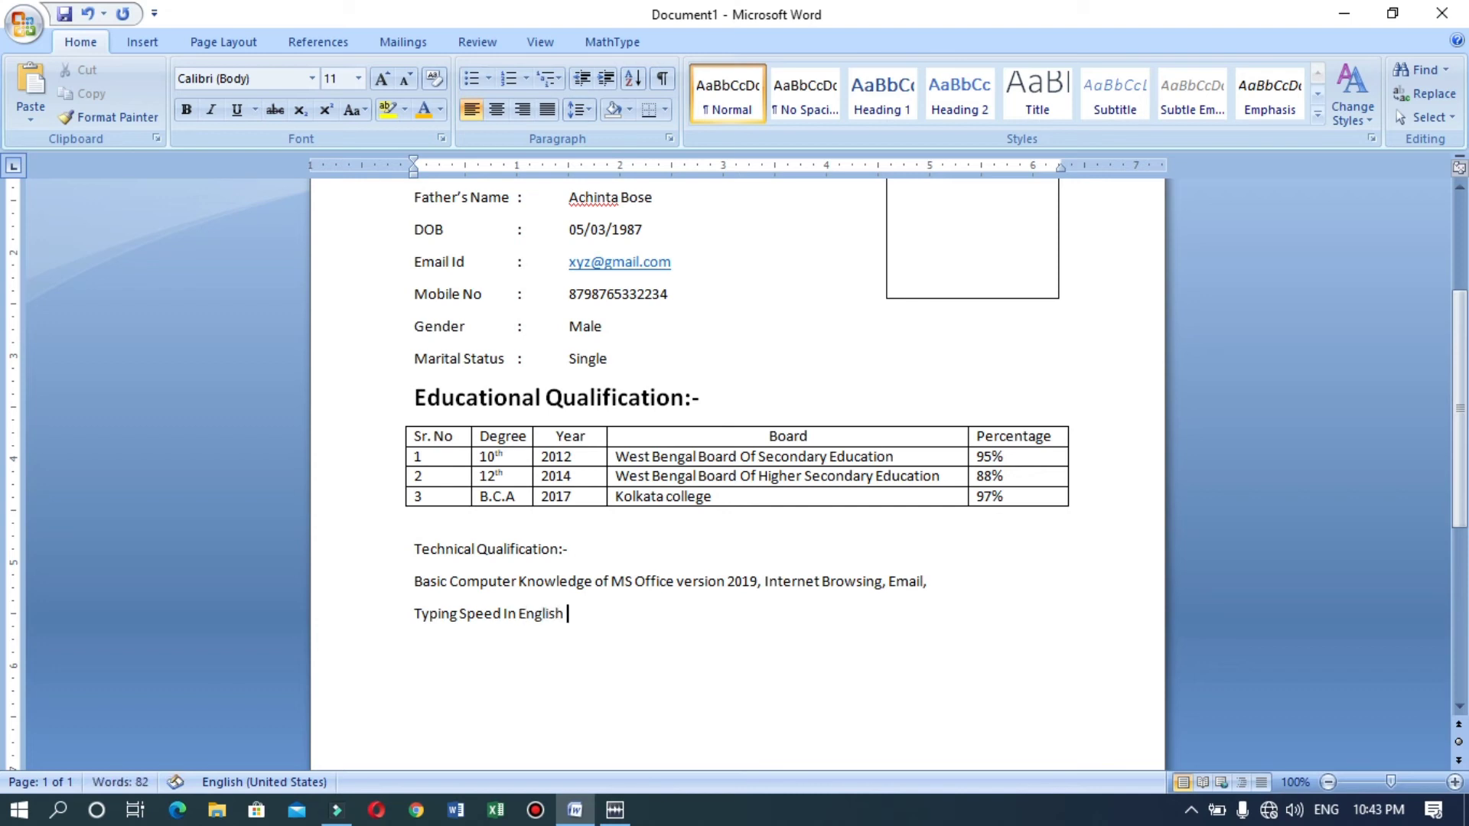
type("pd")
key("BackSpace")
type("m.")
Give 'Technical Qualification:-' the 18 pt bold Educational Qualification heading style via Format Painter.
left_click(631, 395)
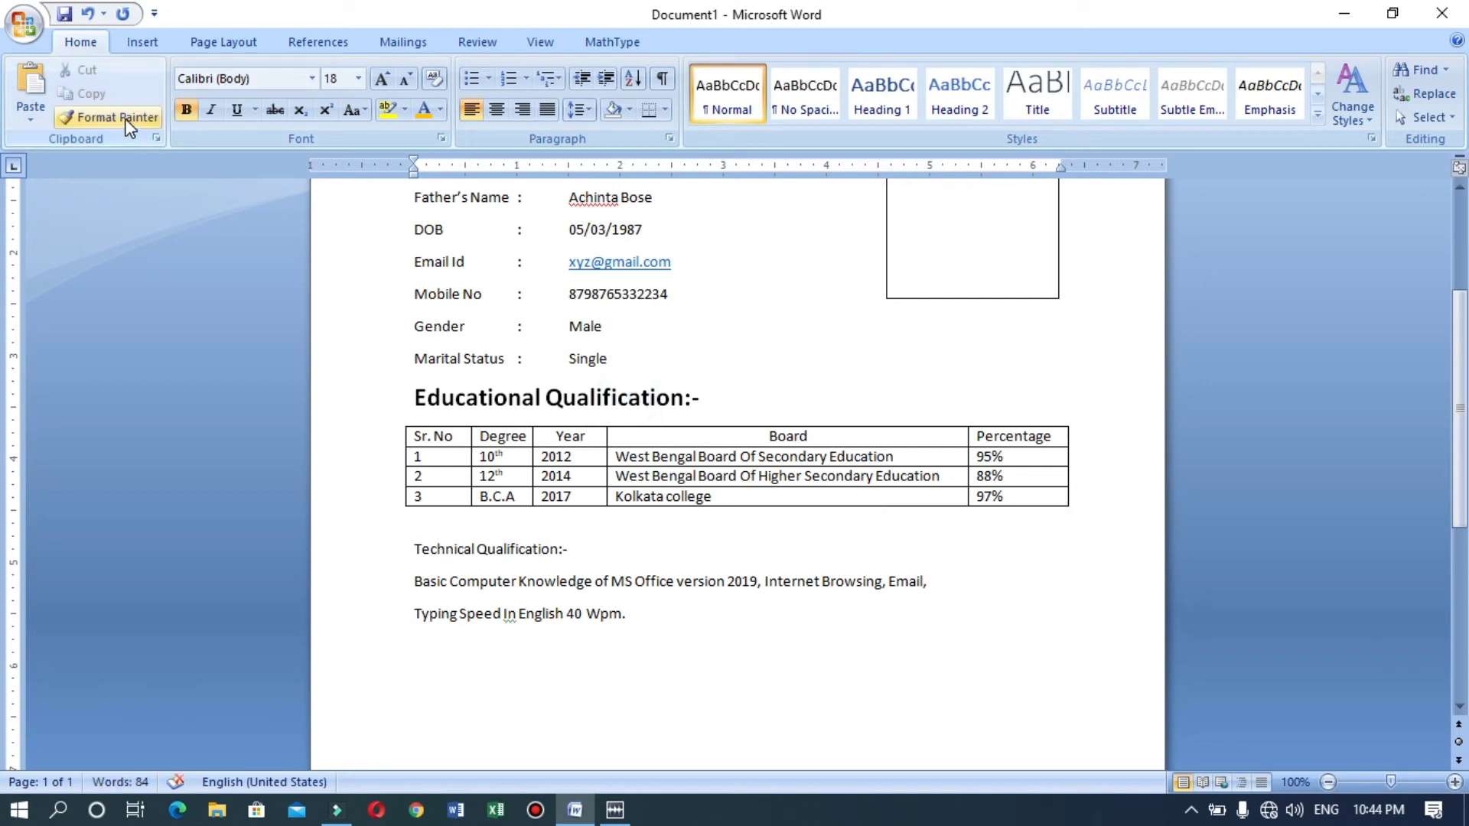
left_click(129, 123)
left_click_drag(572, 549, 440, 544)
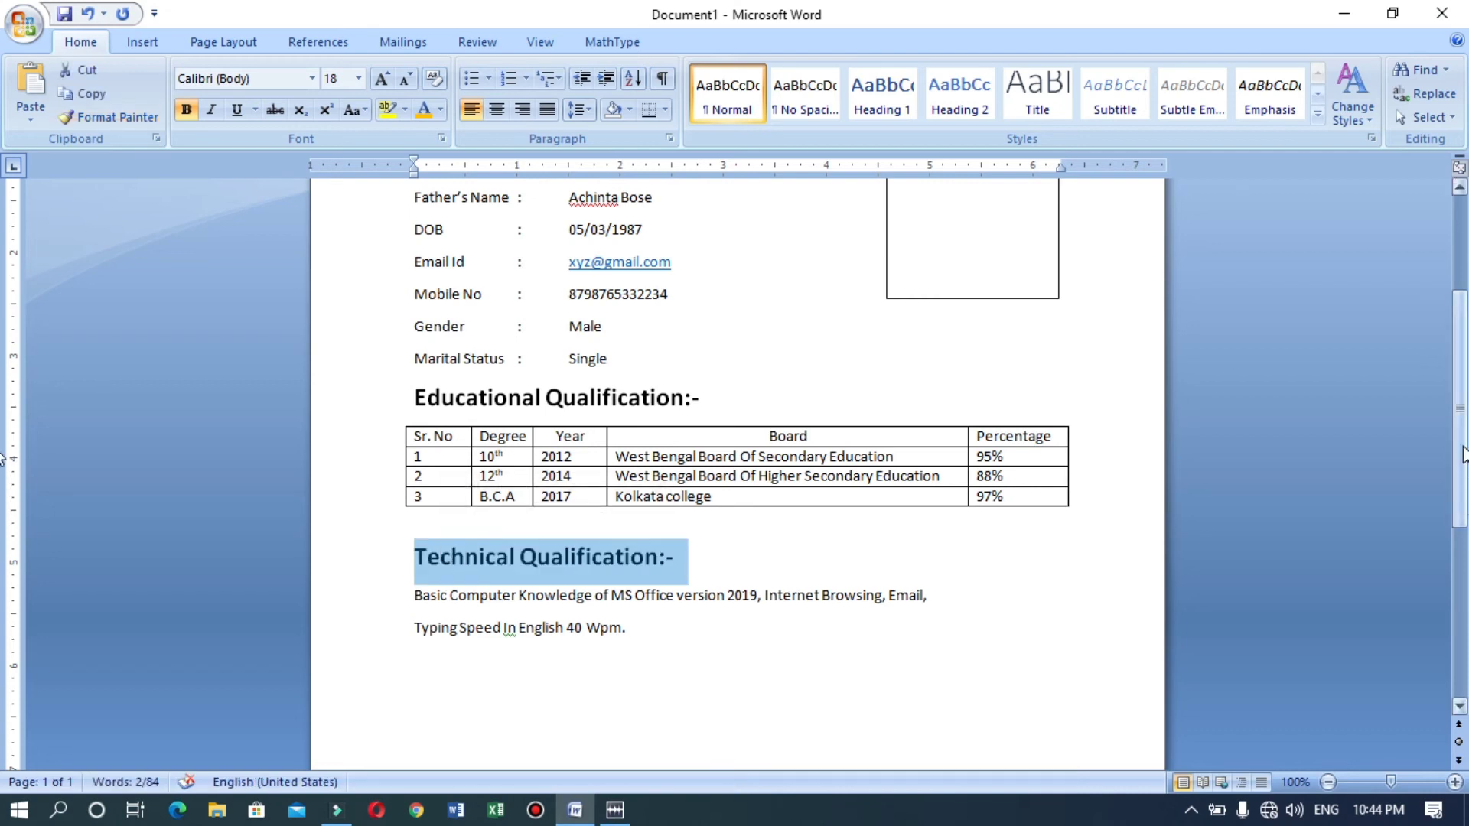
scroll(1463, 454, "down", 5)
left_click(703, 430)
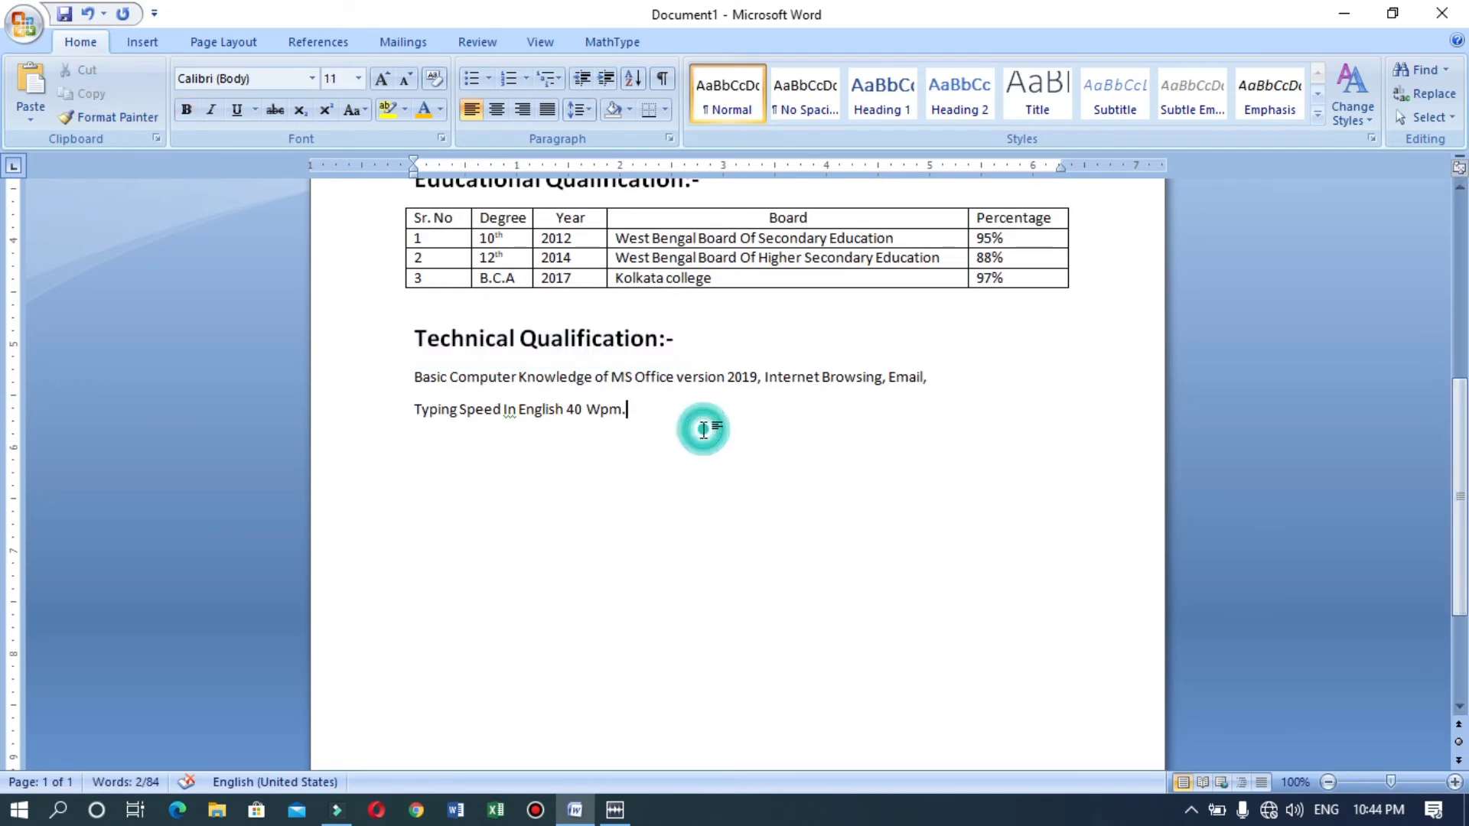
key("Return")
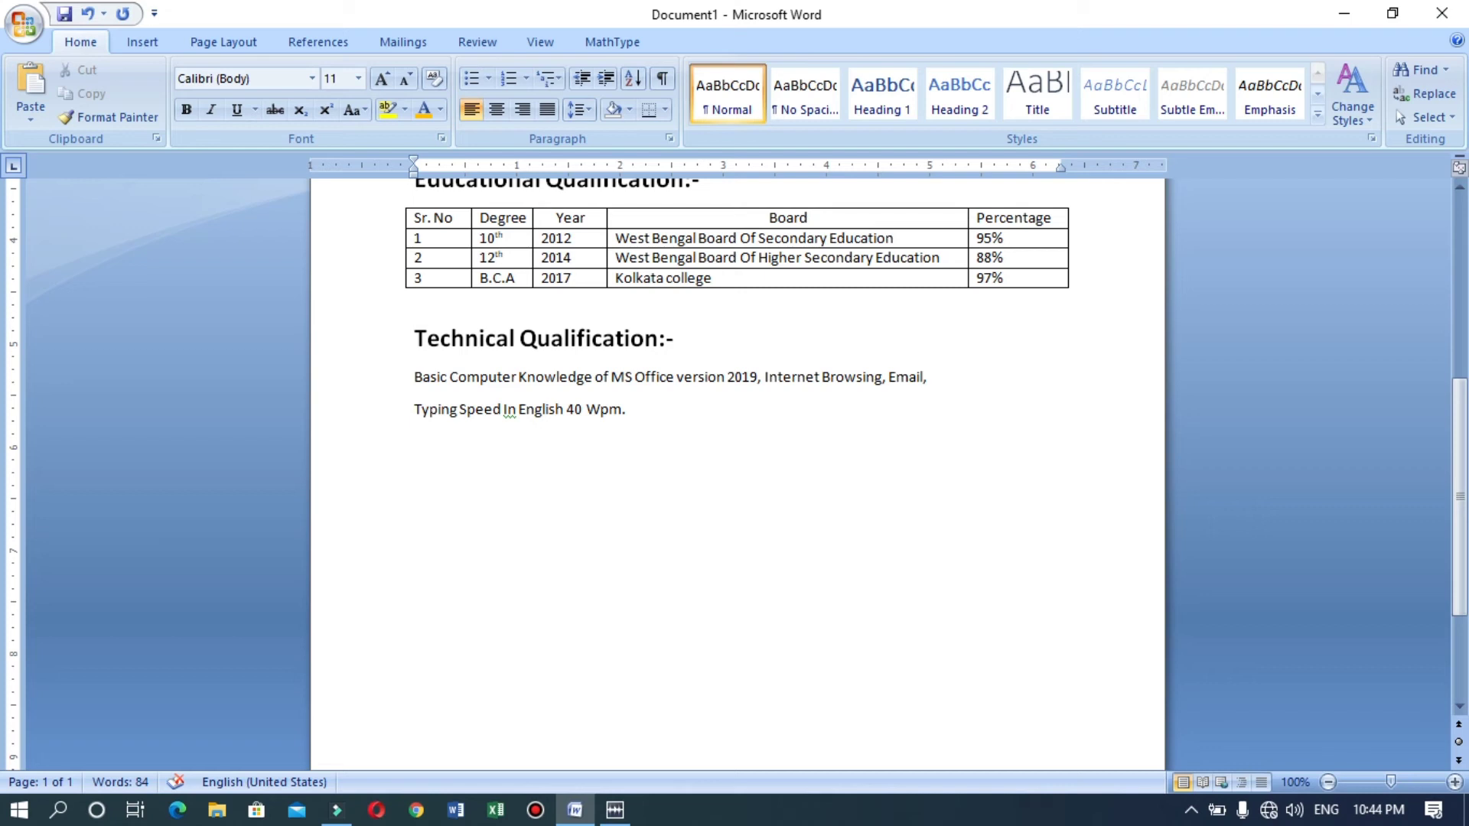
Add a 'work experience:-' line and item 1: 'One year experience in Ozot prox as a Data Entry Operator.'.
type("work experienc")
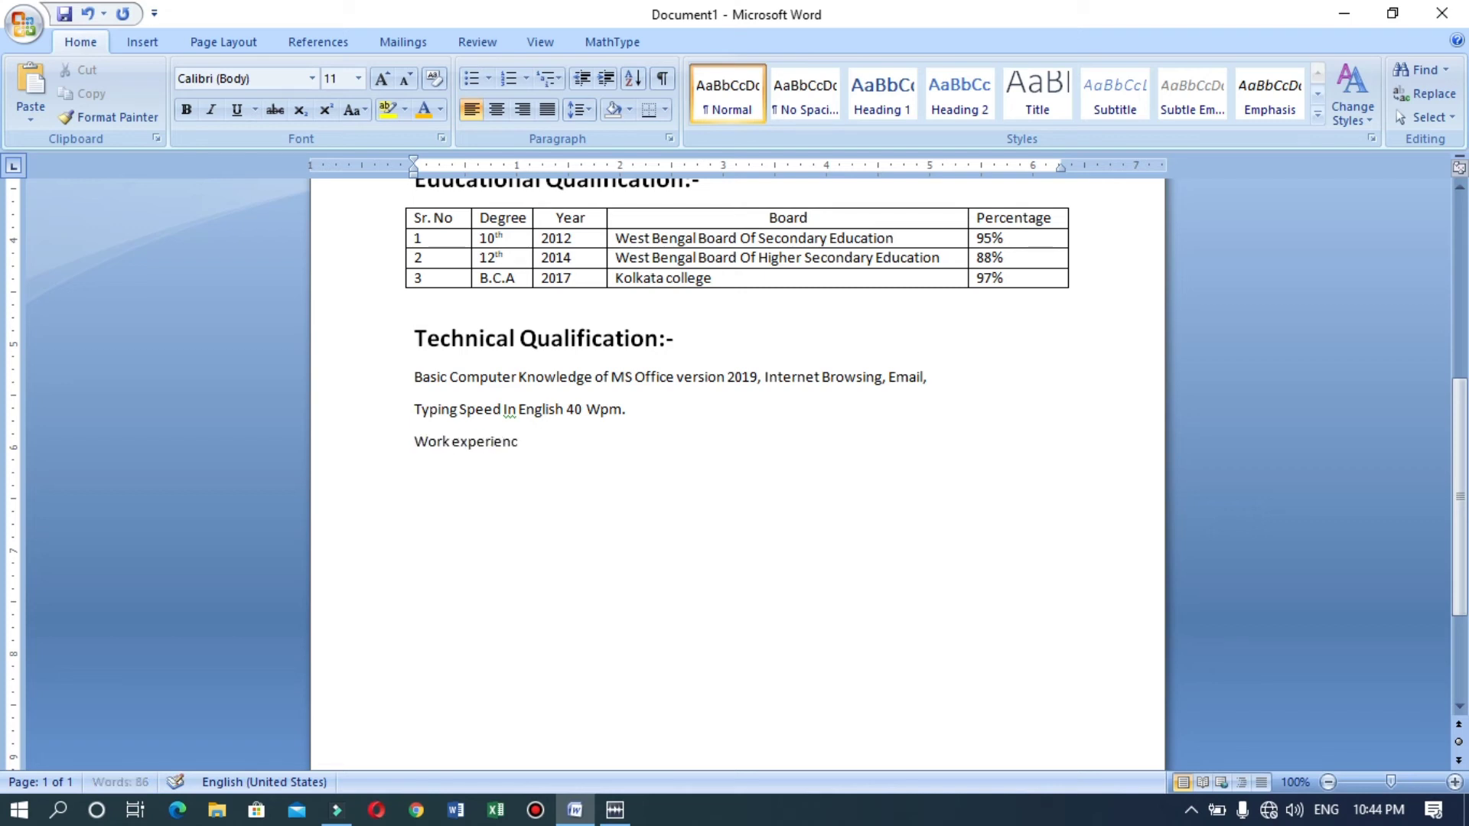
type("e:-")
key("Return")
type("1. ")
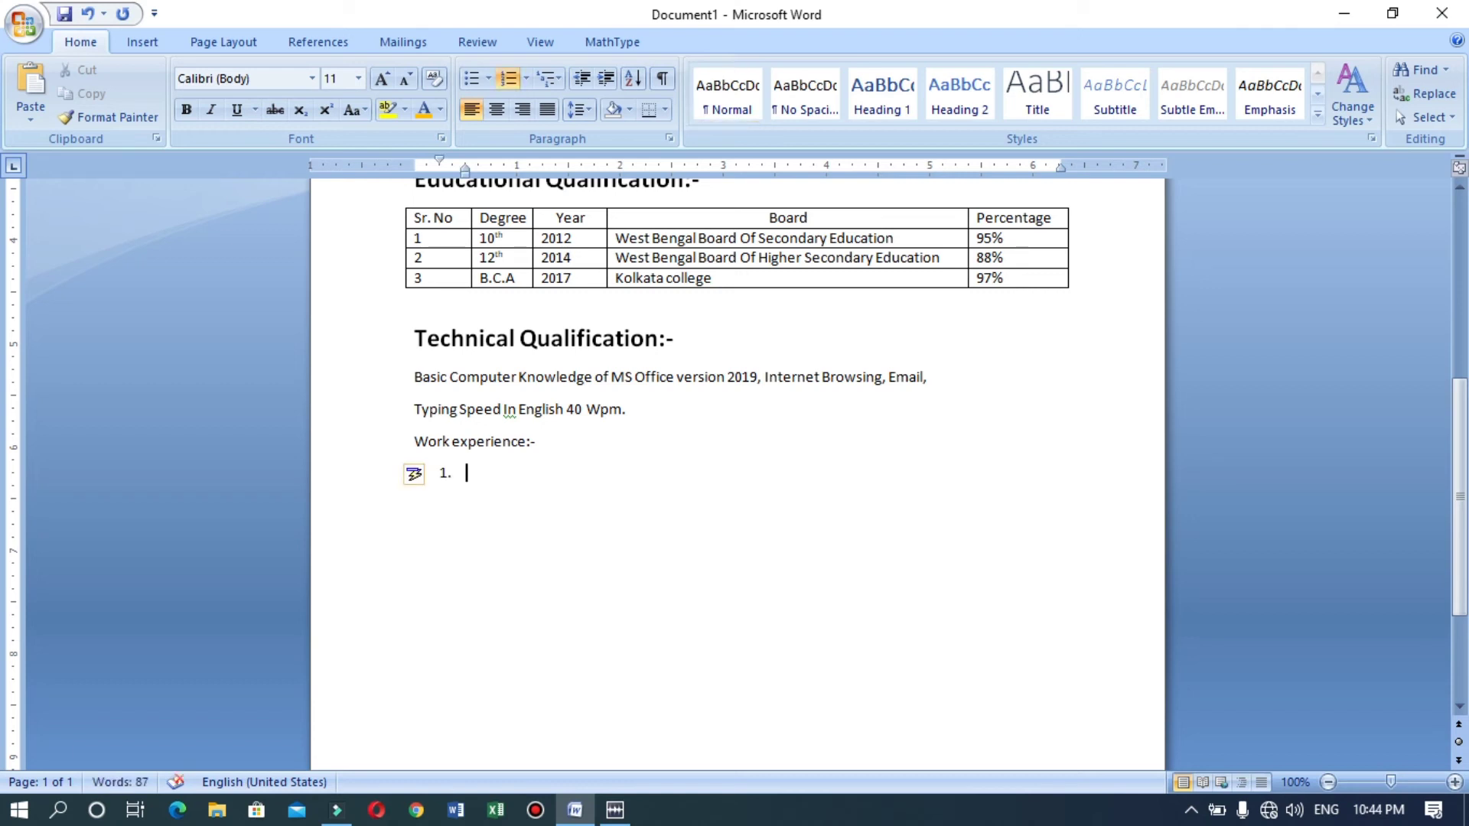
type("1 y")
key("BackSpace")
key("BackSpace")
key("BackSpace")
type("One year e")
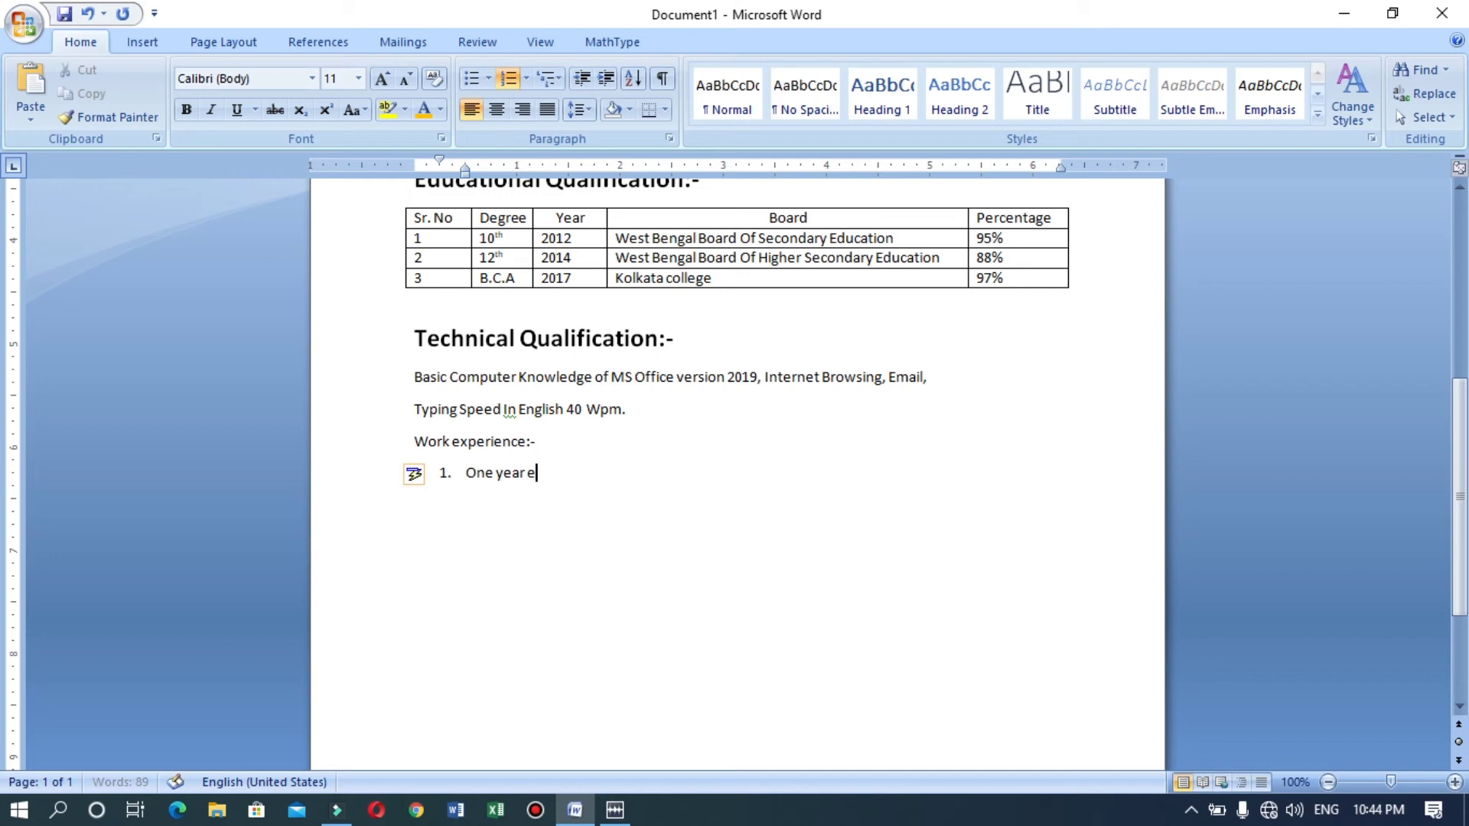
type("xperienc")
key("BackSpace")
type("ence in ")
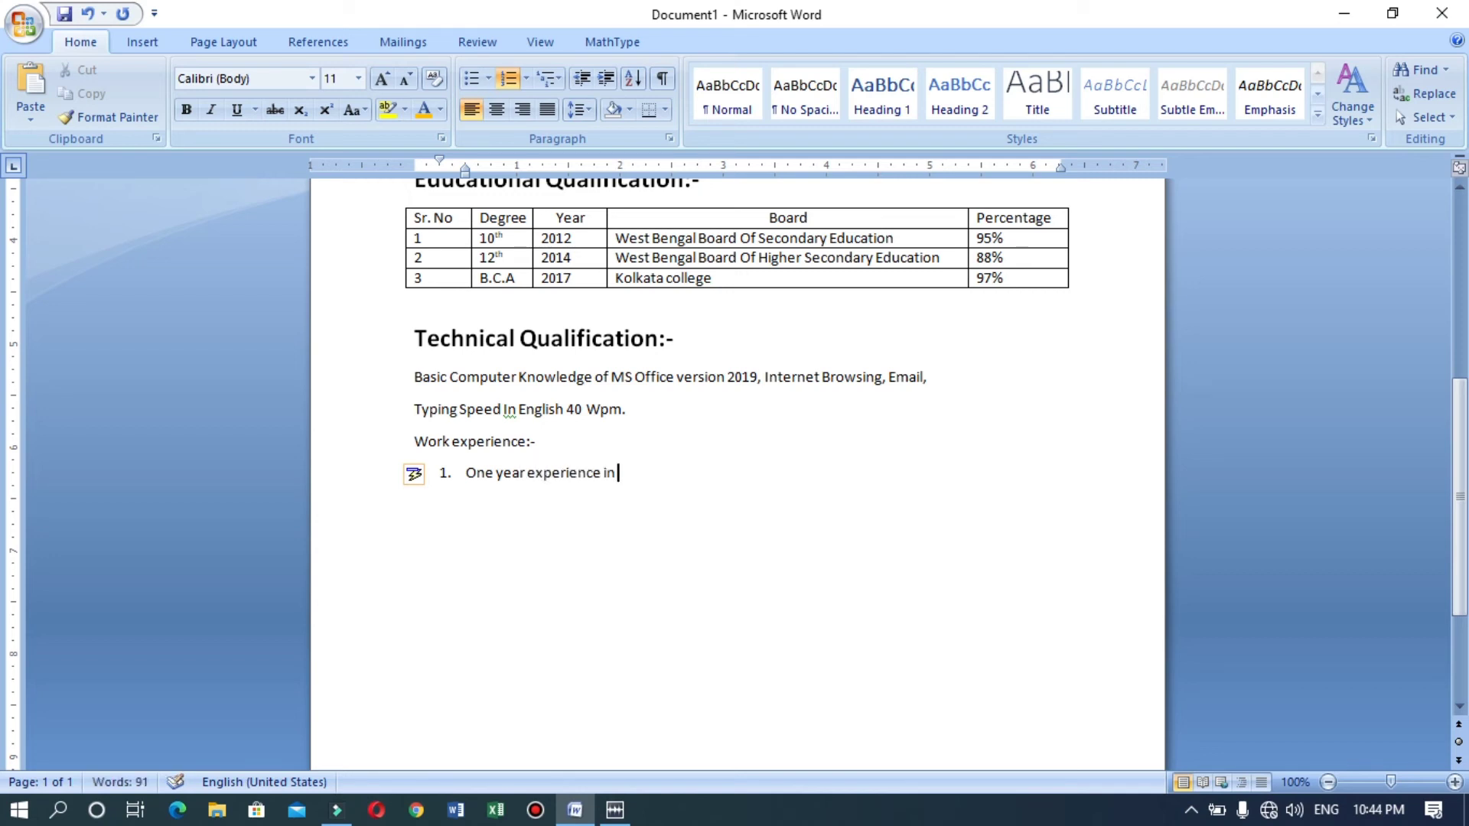
type("Ozotec prox")
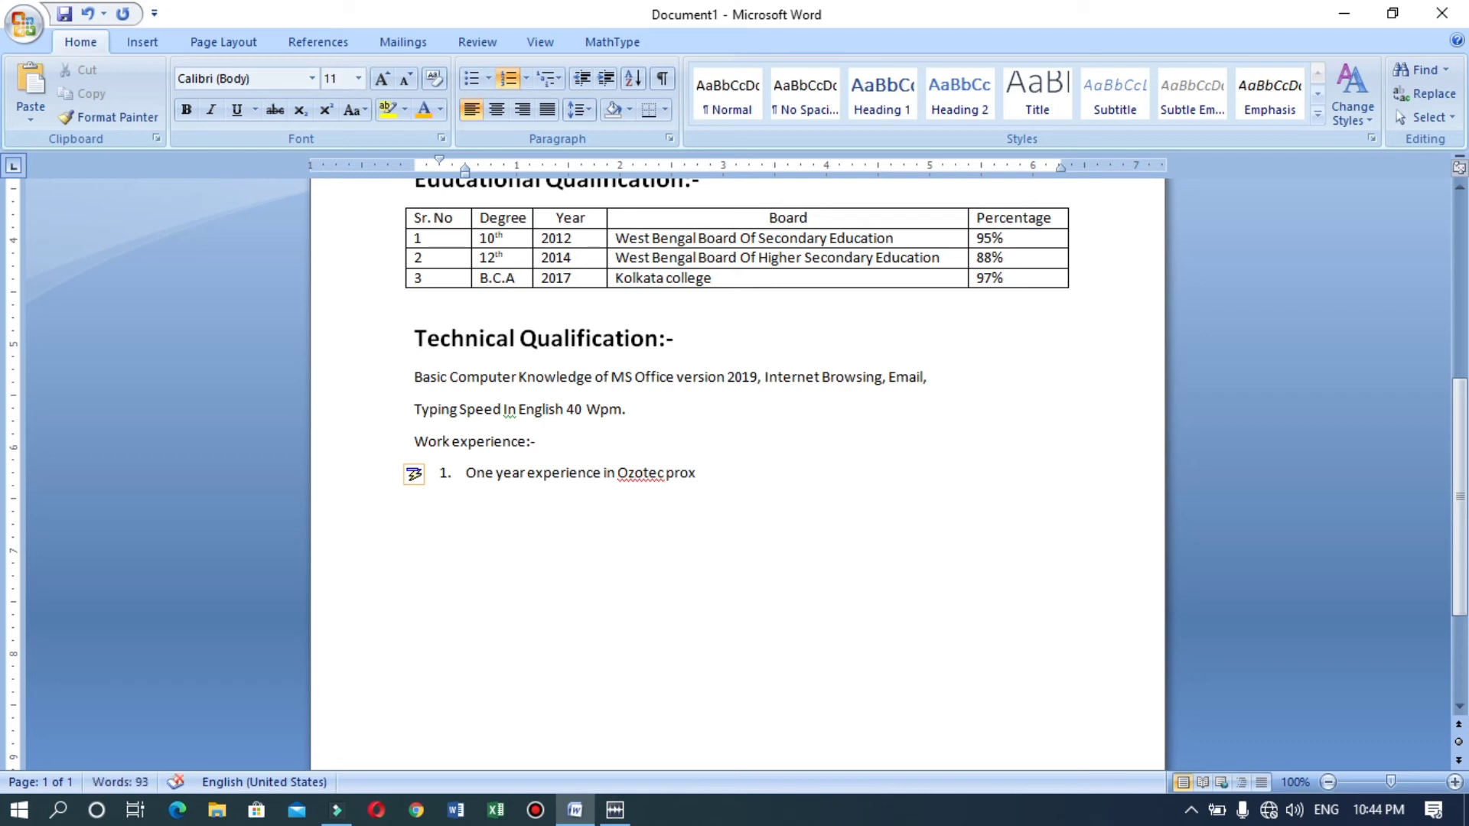
type(" asa")
key("BackSpace")
type("a Data Entry ")
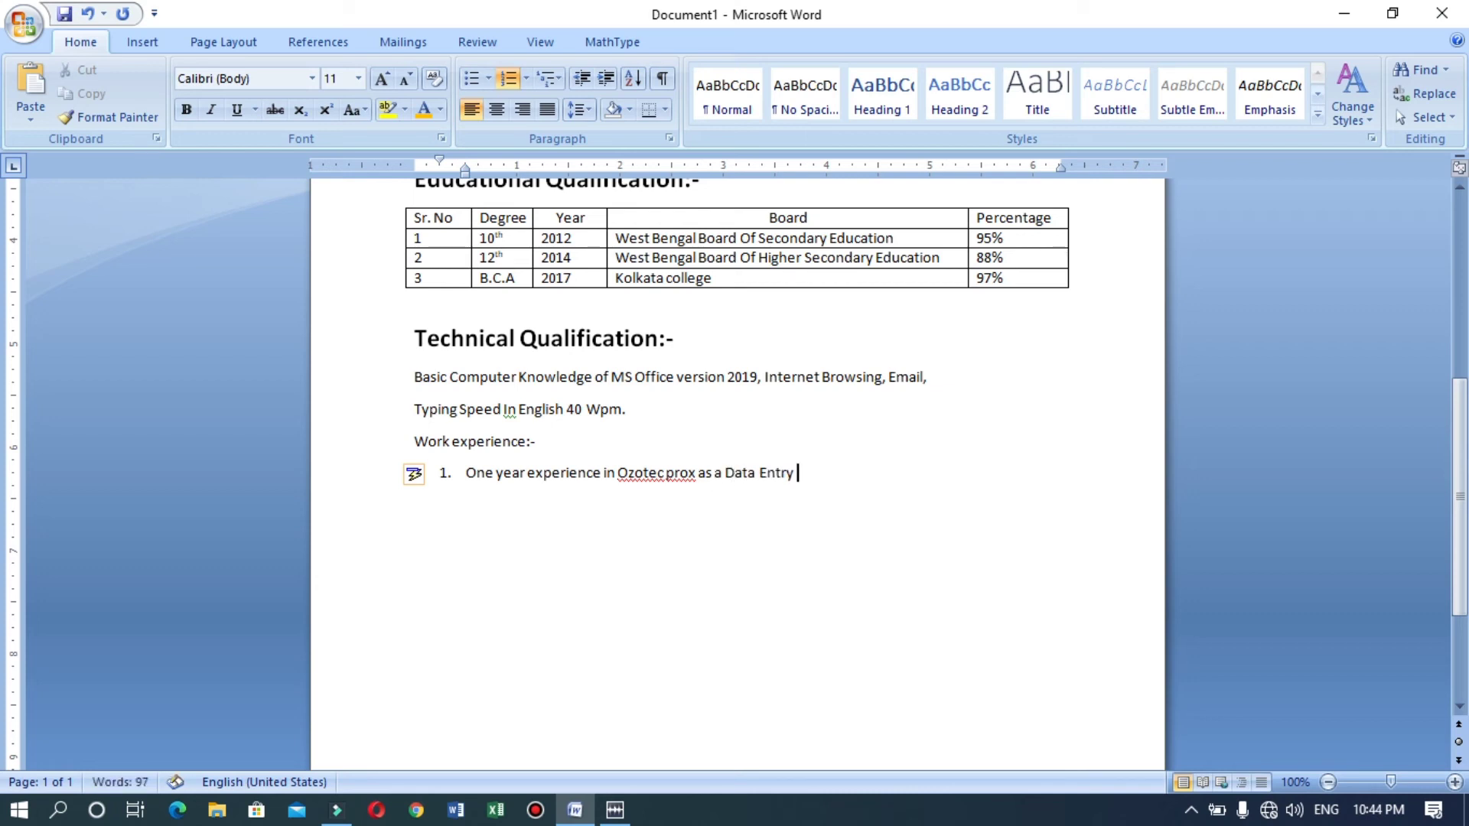
type("Operator.")
Add item 2: '2 Years experience in logitec India as a computer operator.'.
key("Return")
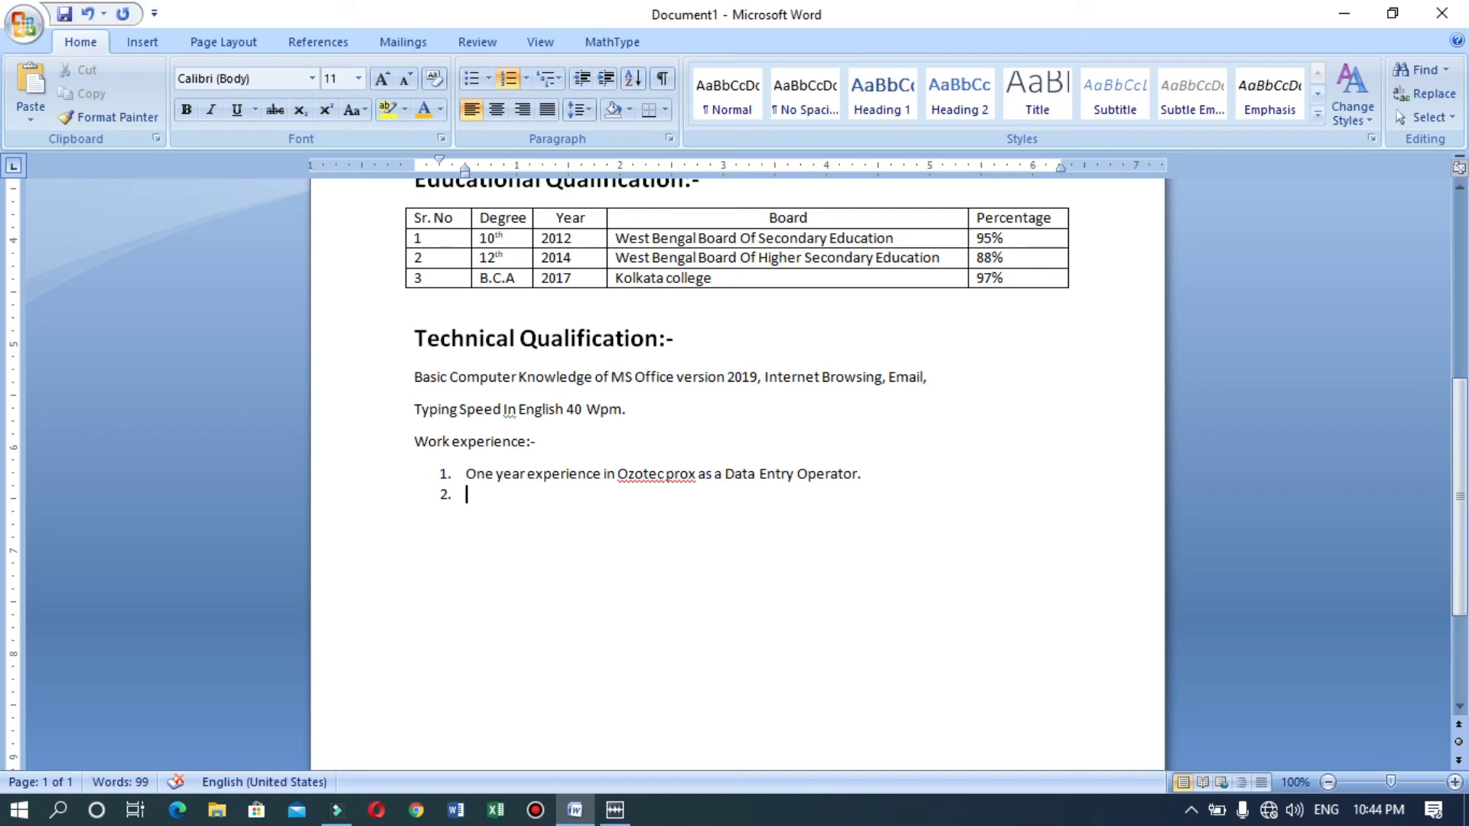
type("2")
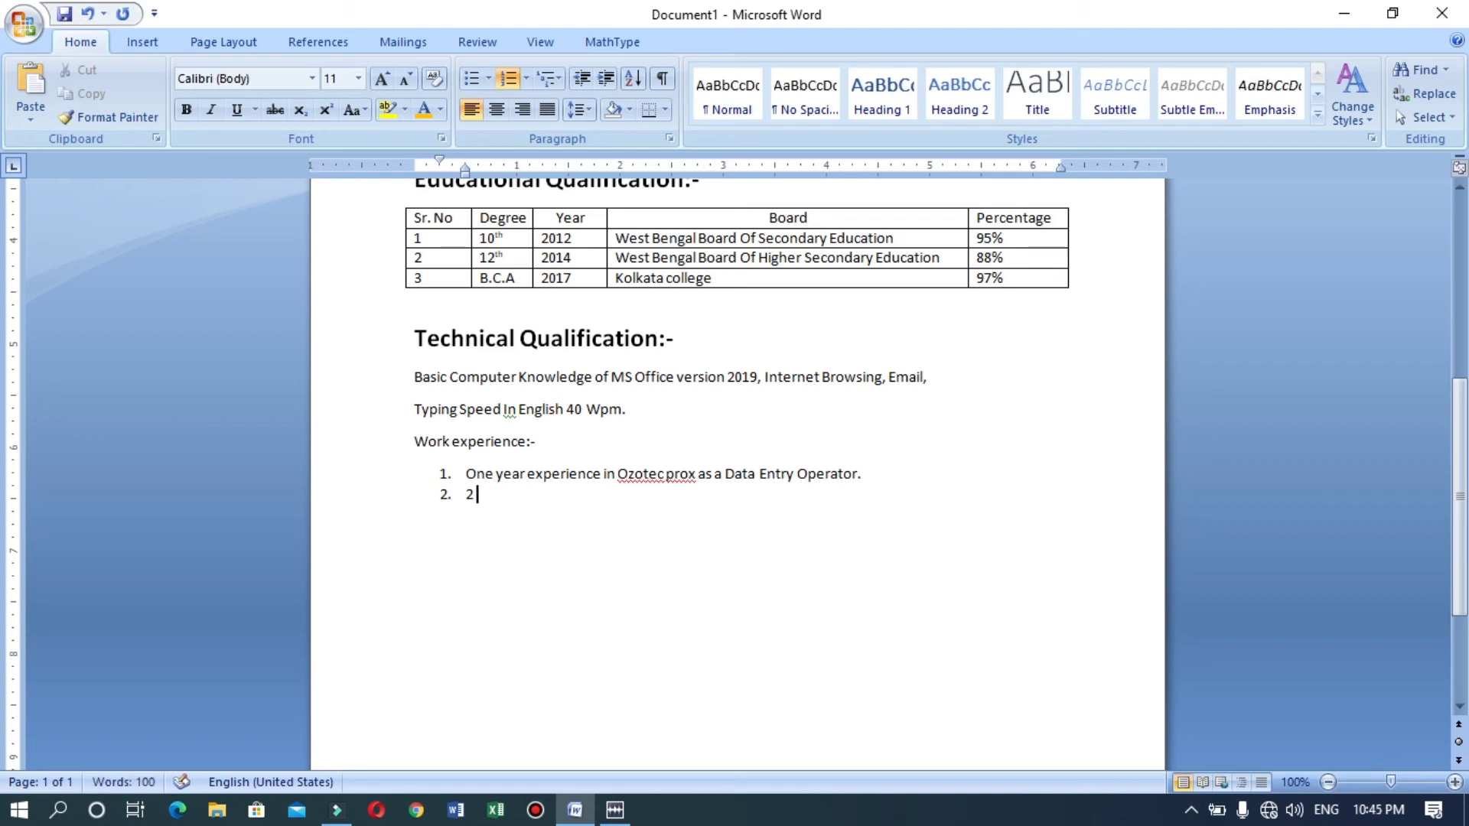
type(" Years experience")
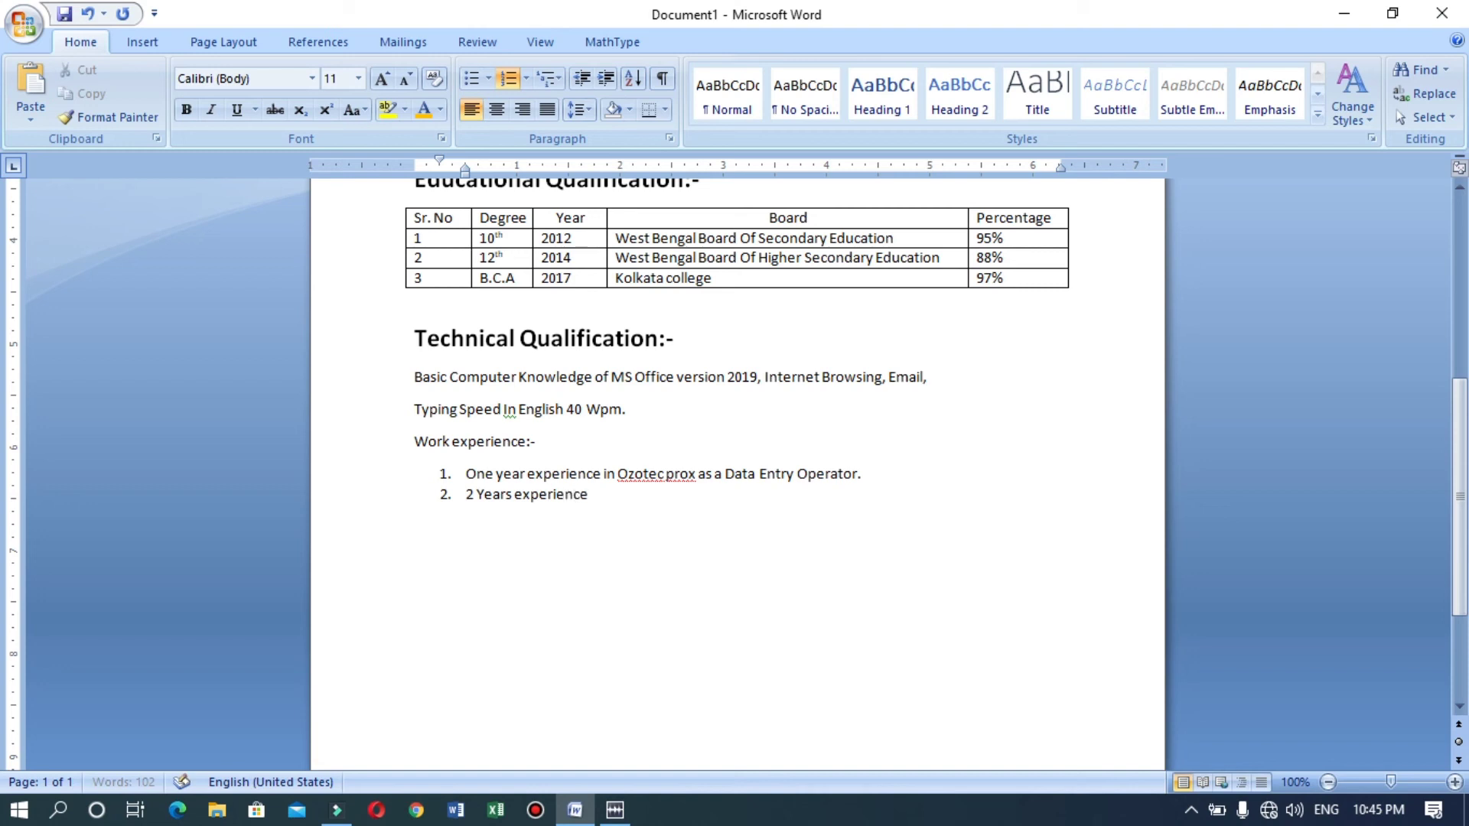
type(" in")
type("itec ")
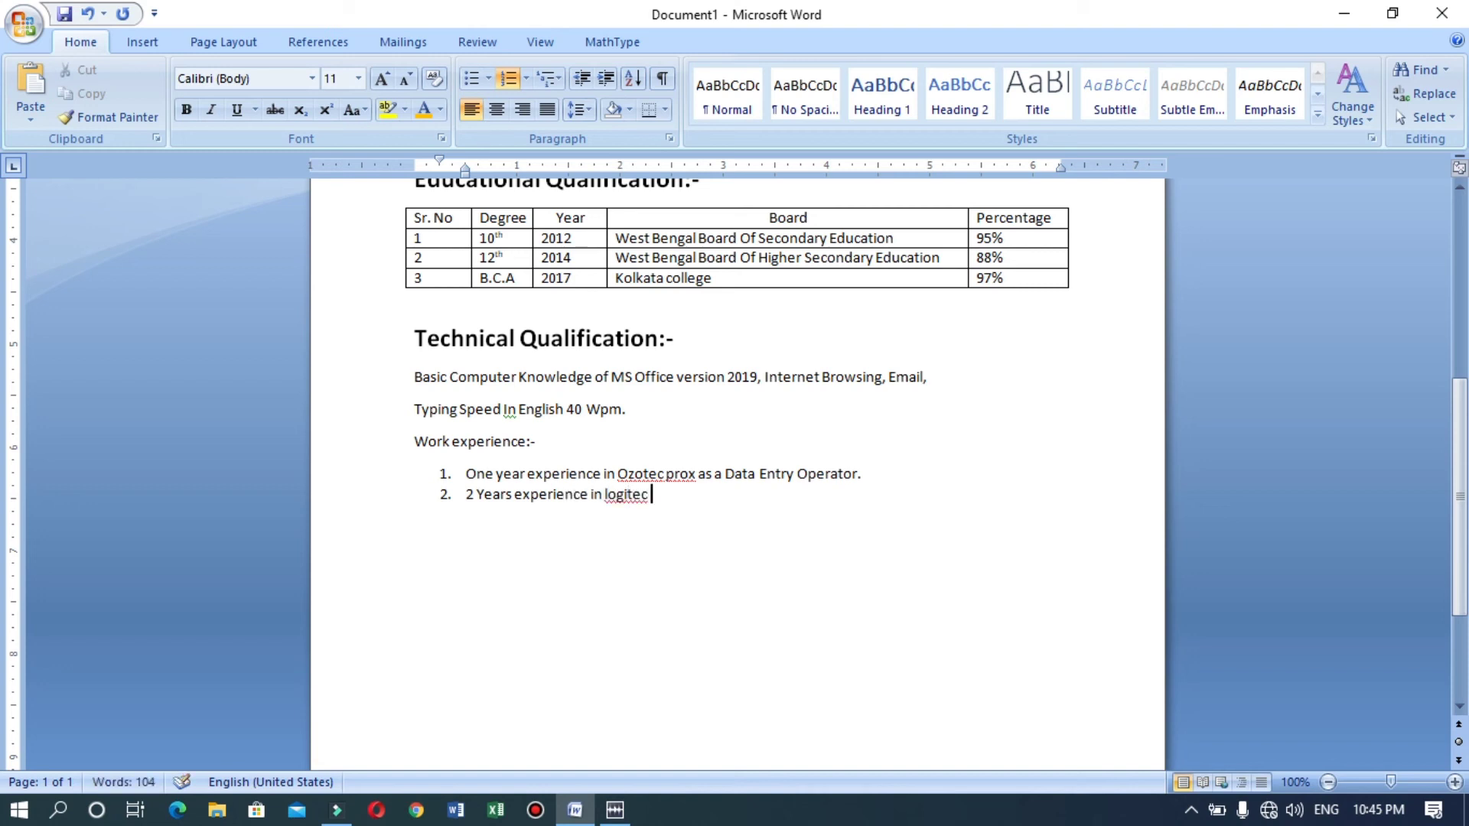
type("India as a comp")
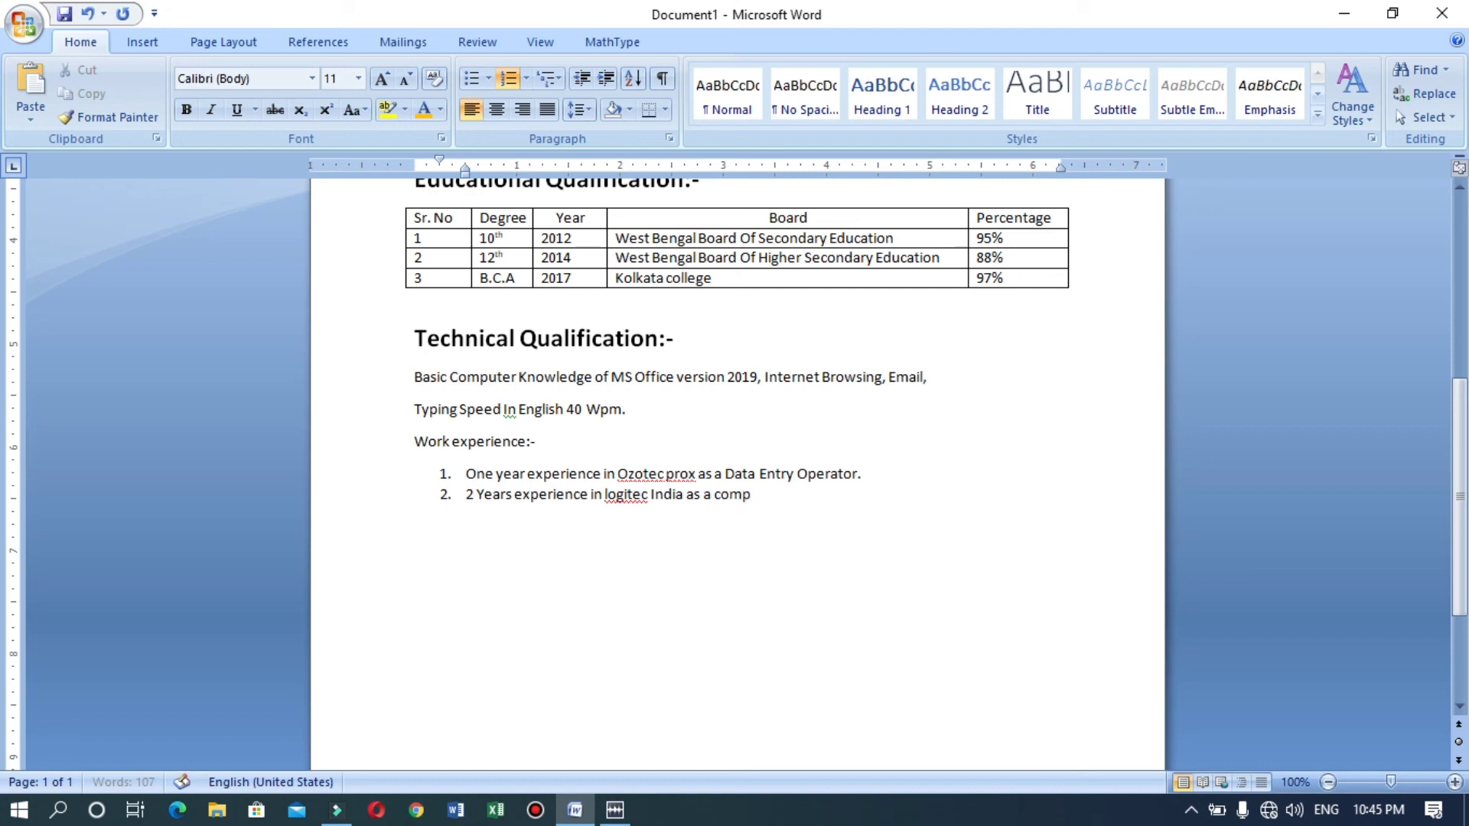
type("uter operator.")
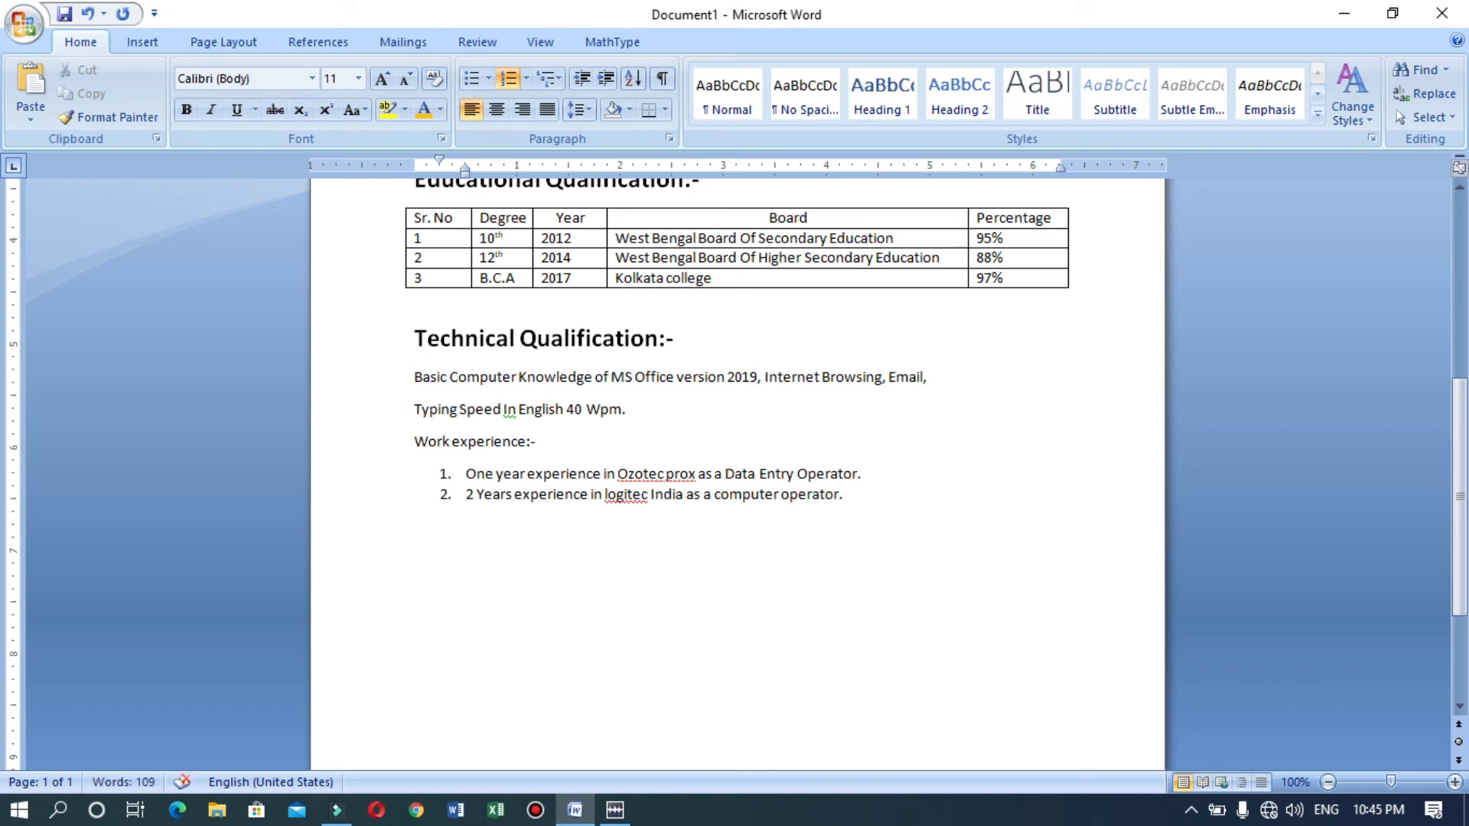
key("Return")
key("Return")
key("Return")
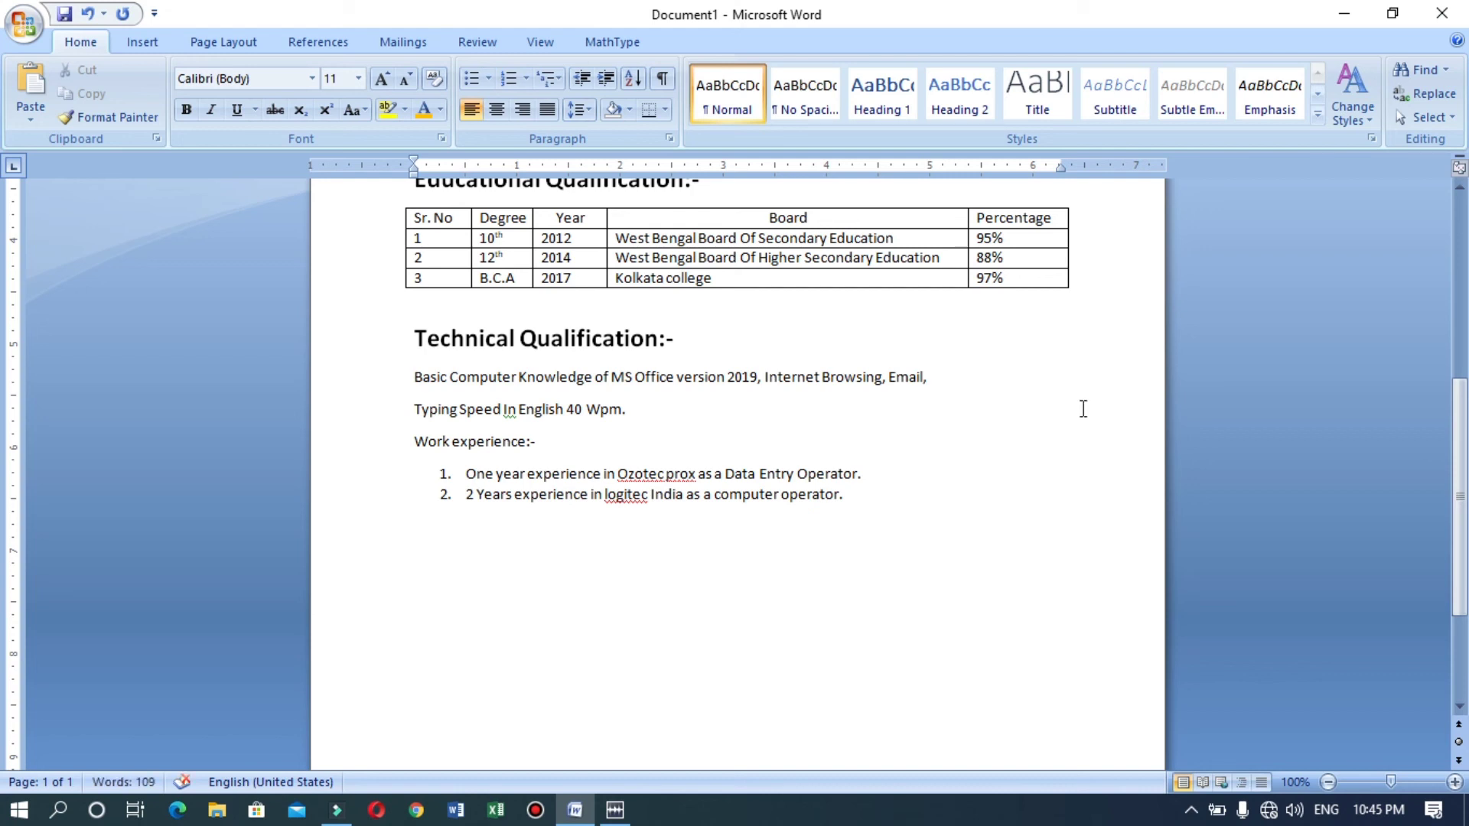
Paste the declaration sentence below the work experience list.
left_click_drag(1459, 452, 1466, 499)
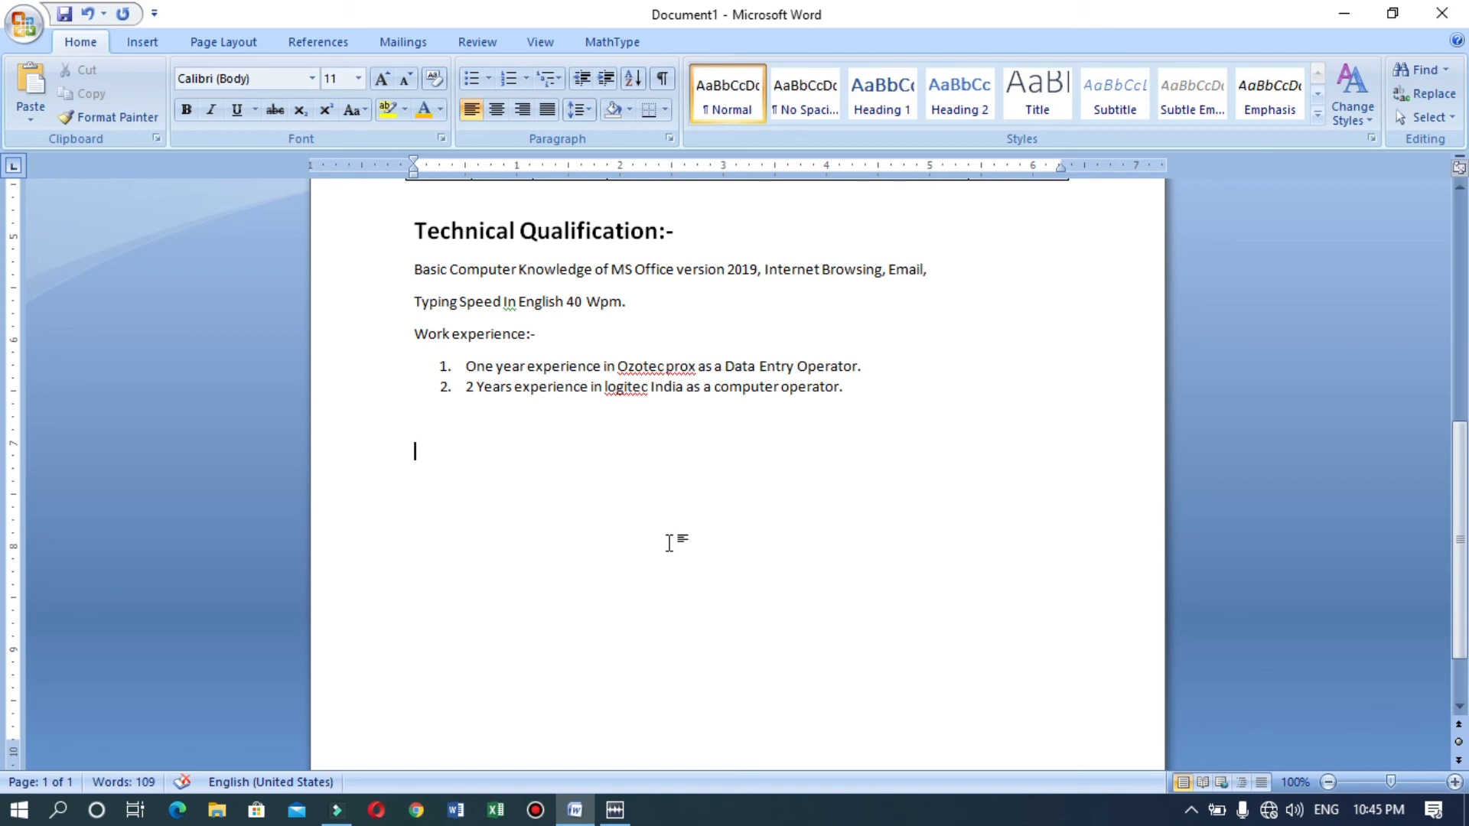
type("I hereby declare that the information provided above is true to the best of my knowledge")
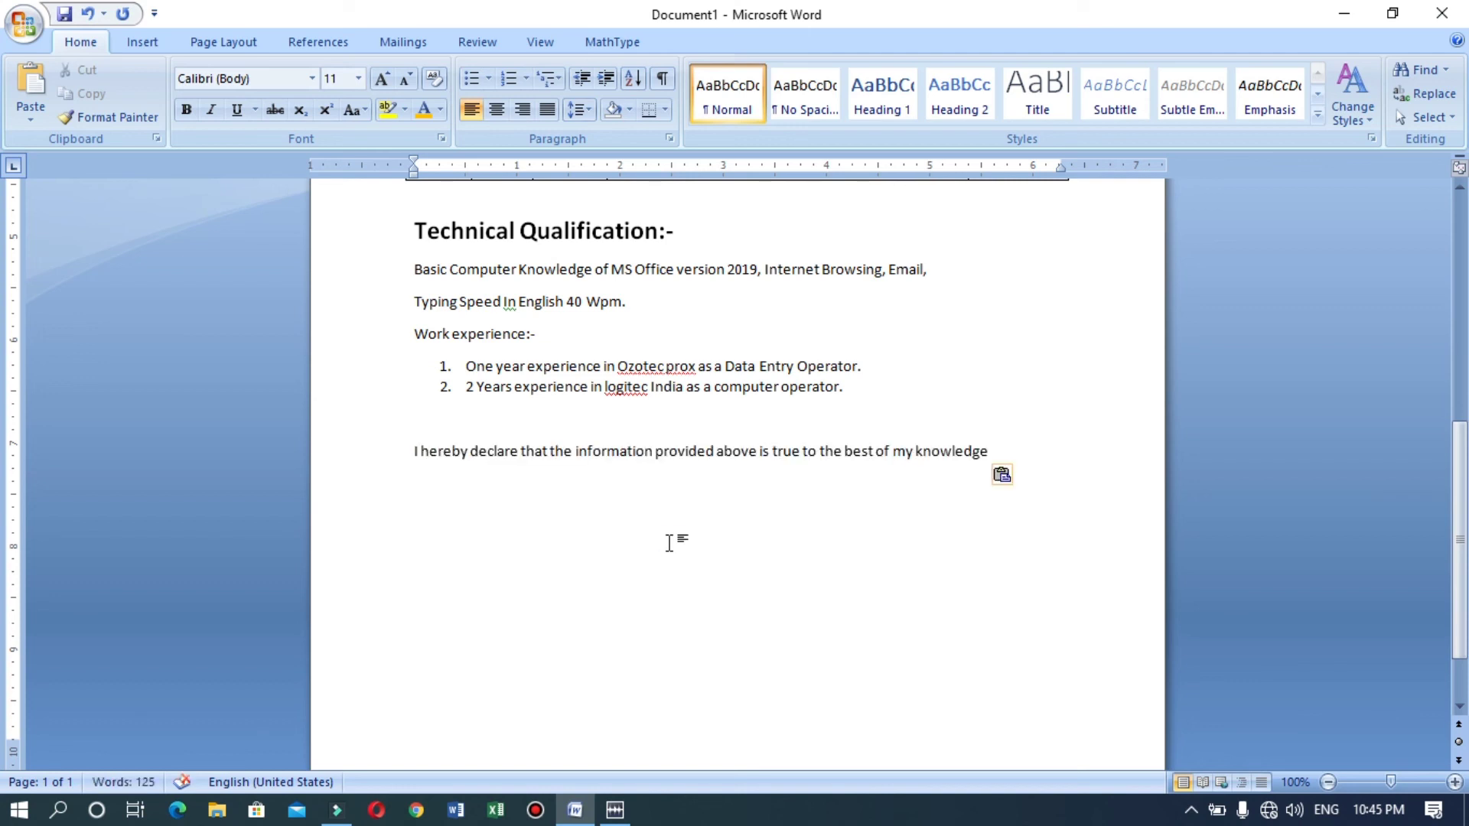
key("Return")
key("Return")
Add a dotted 'Date:..../..../....' line with 'Name:-' and the applicant's full name tabbed to the right.
type("Date:................")
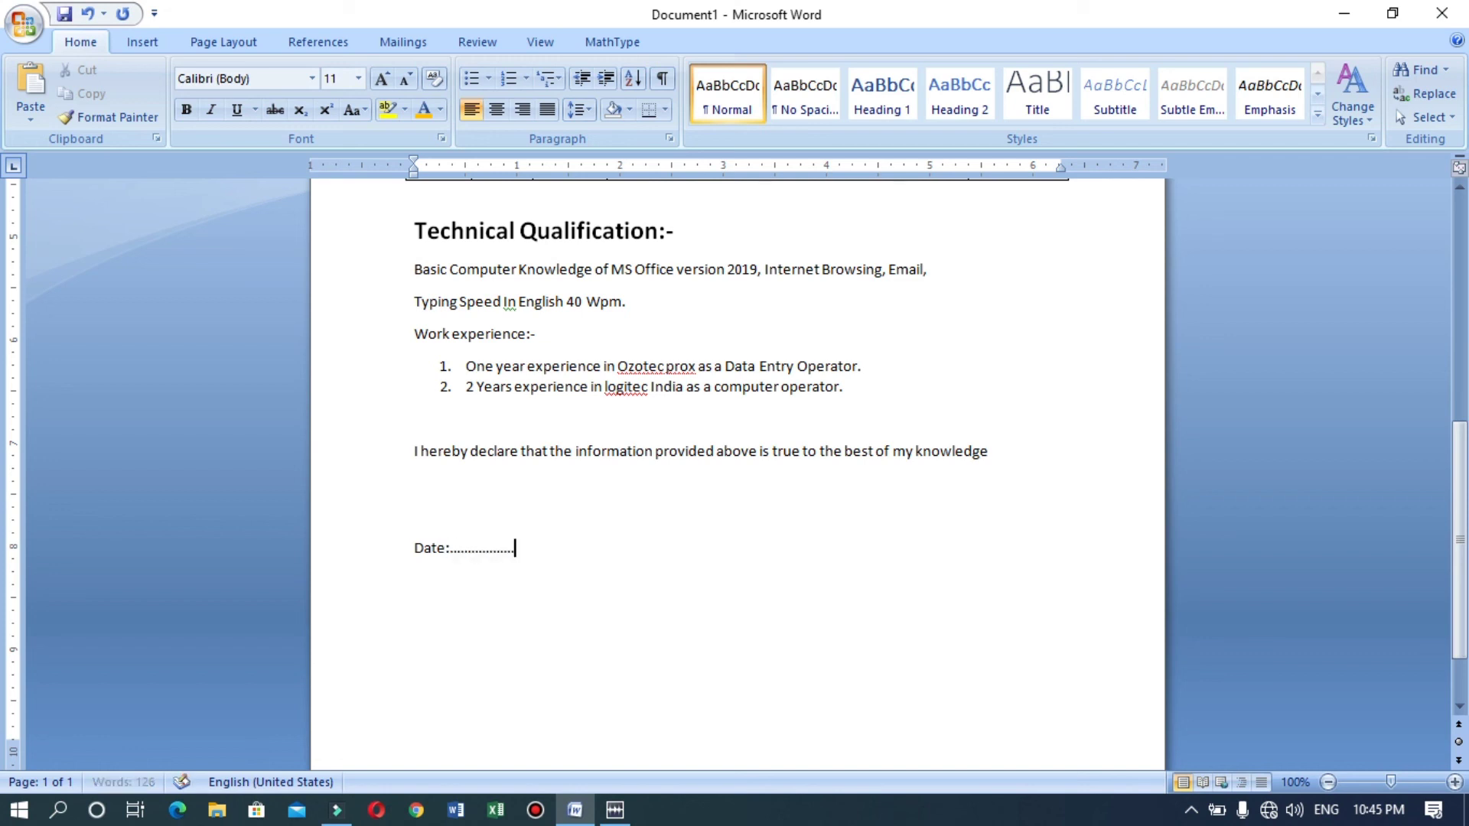
type("/................/................")
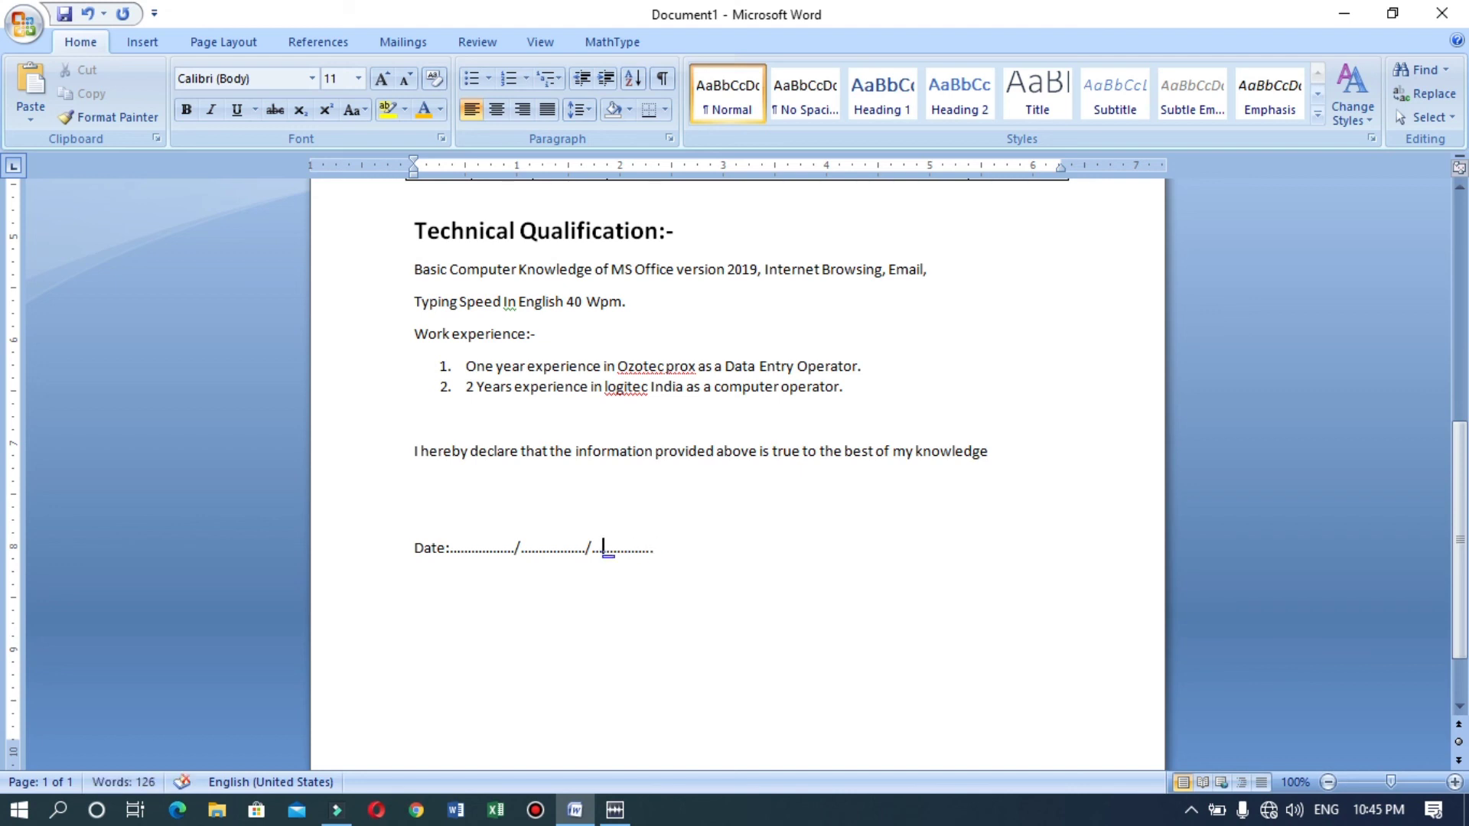
key("BackSpace")
key("BackSpace")
key("Right")
key("Right")
key("Right")
key("Right")
key("Right")
key("BackSpace")
key("BackSpace")
left_click(669, 543)
key("Tab")
key("Tab")
key("Tab")
key("Tab")
key("Tab")
type("Name")
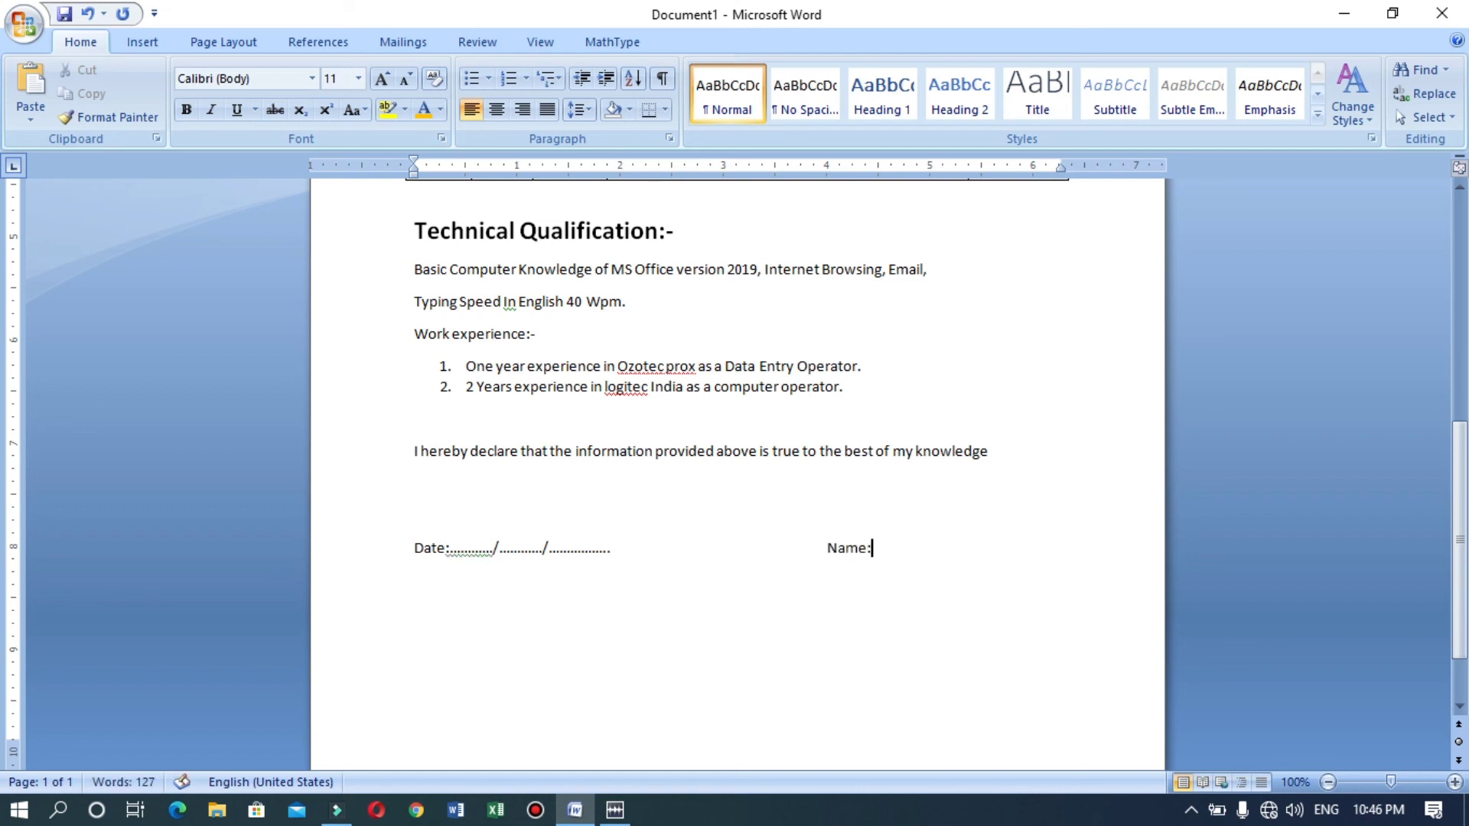
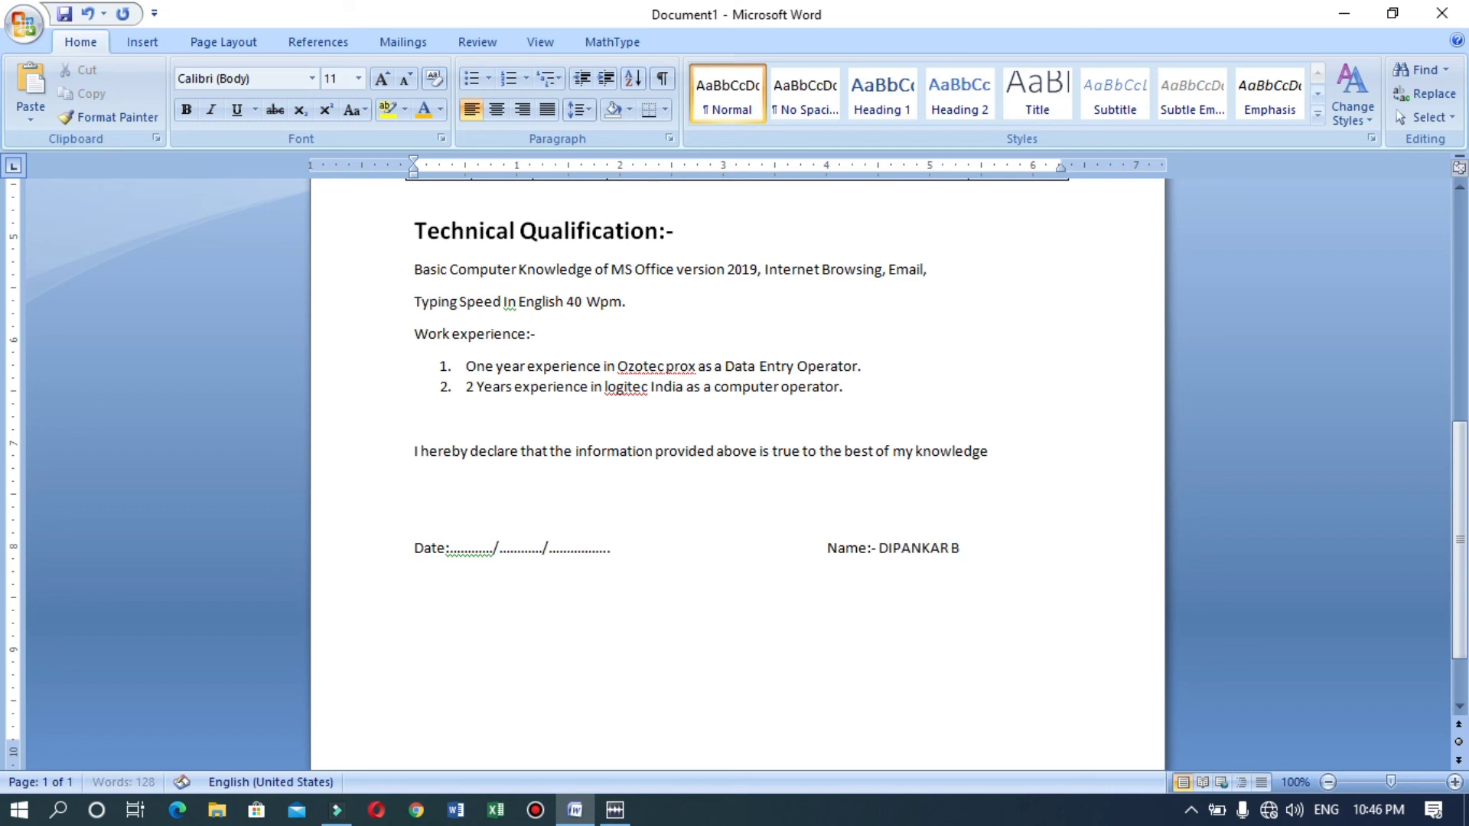
Add a dotted 'Place' line with 'Signature:' tabbed under Name.
key("Return")
type("pLAC")
key("BackSpace")
key("BackSpace")
key("BackSpace")
key("BackSpace")
type("Plae")
key("BackSpace")
type("ce.......................................")
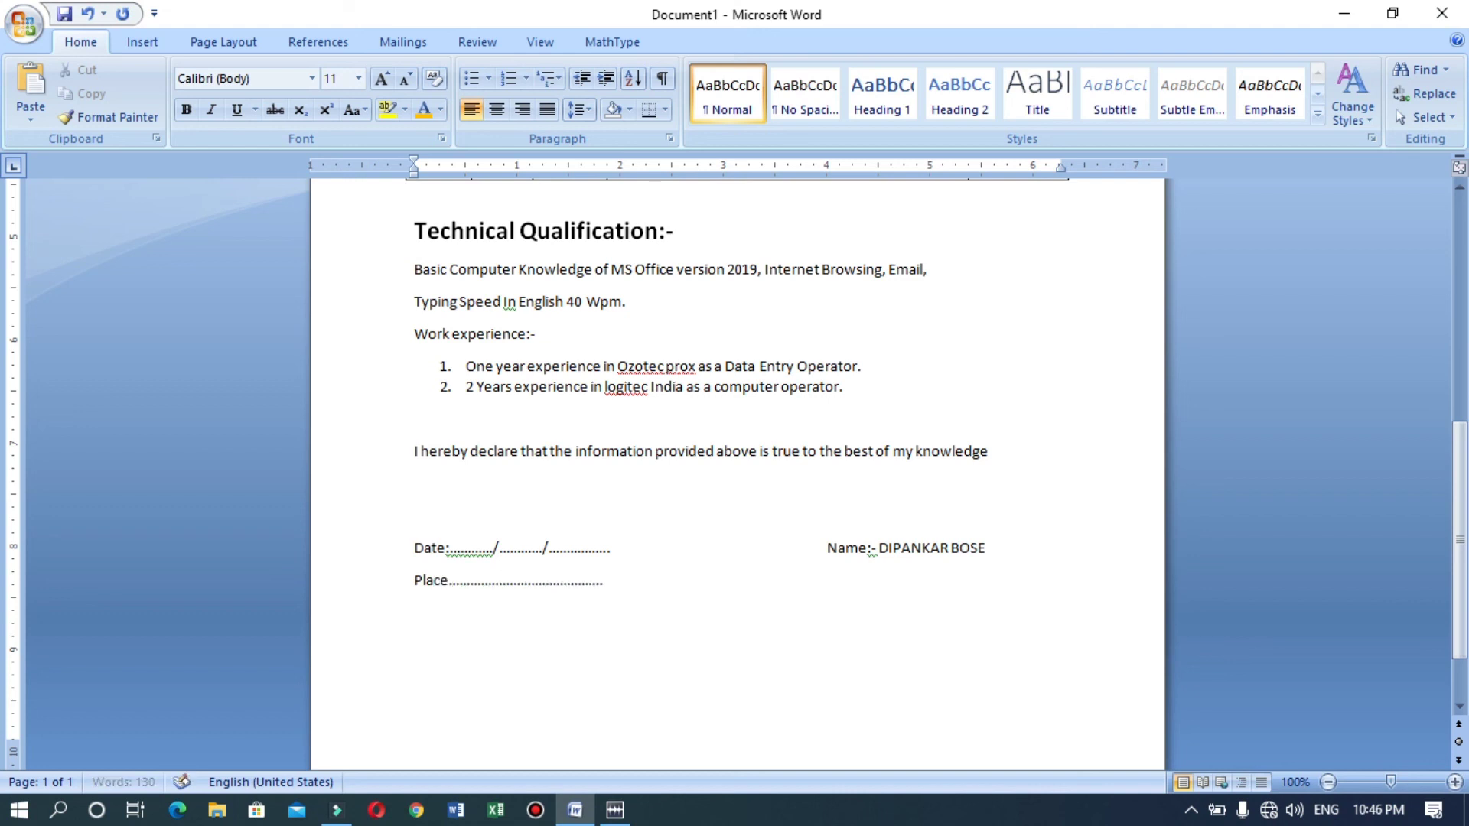
type(".")
key("Tab")
key("Tab")
key("Tab")
key("Tab")
key("Tab")
type("Signature:")
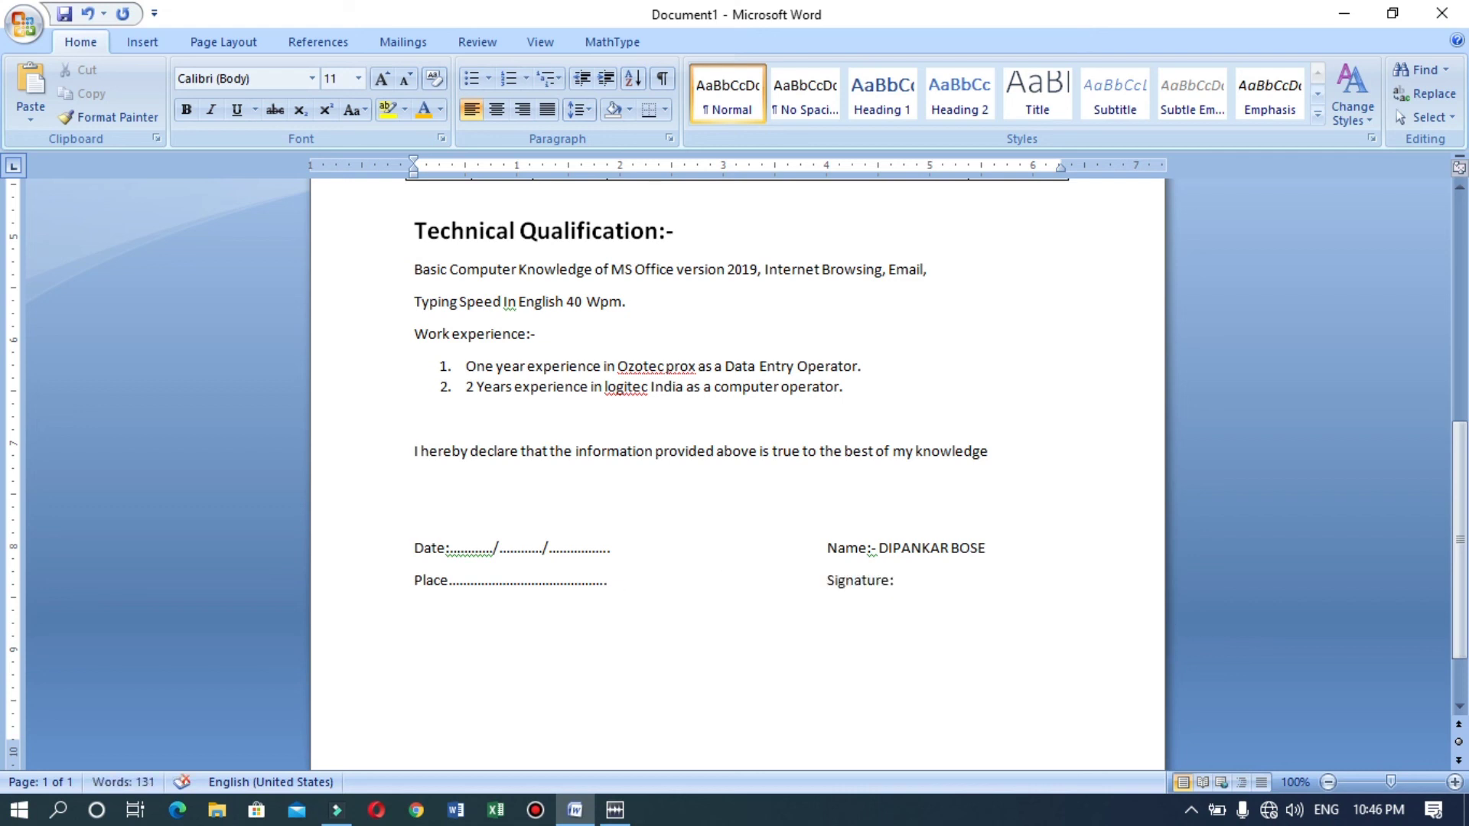
type("...........................")
Set the Place and Signature line to 2.5 line spacing.
left_click_drag(1002, 592, 977, 556)
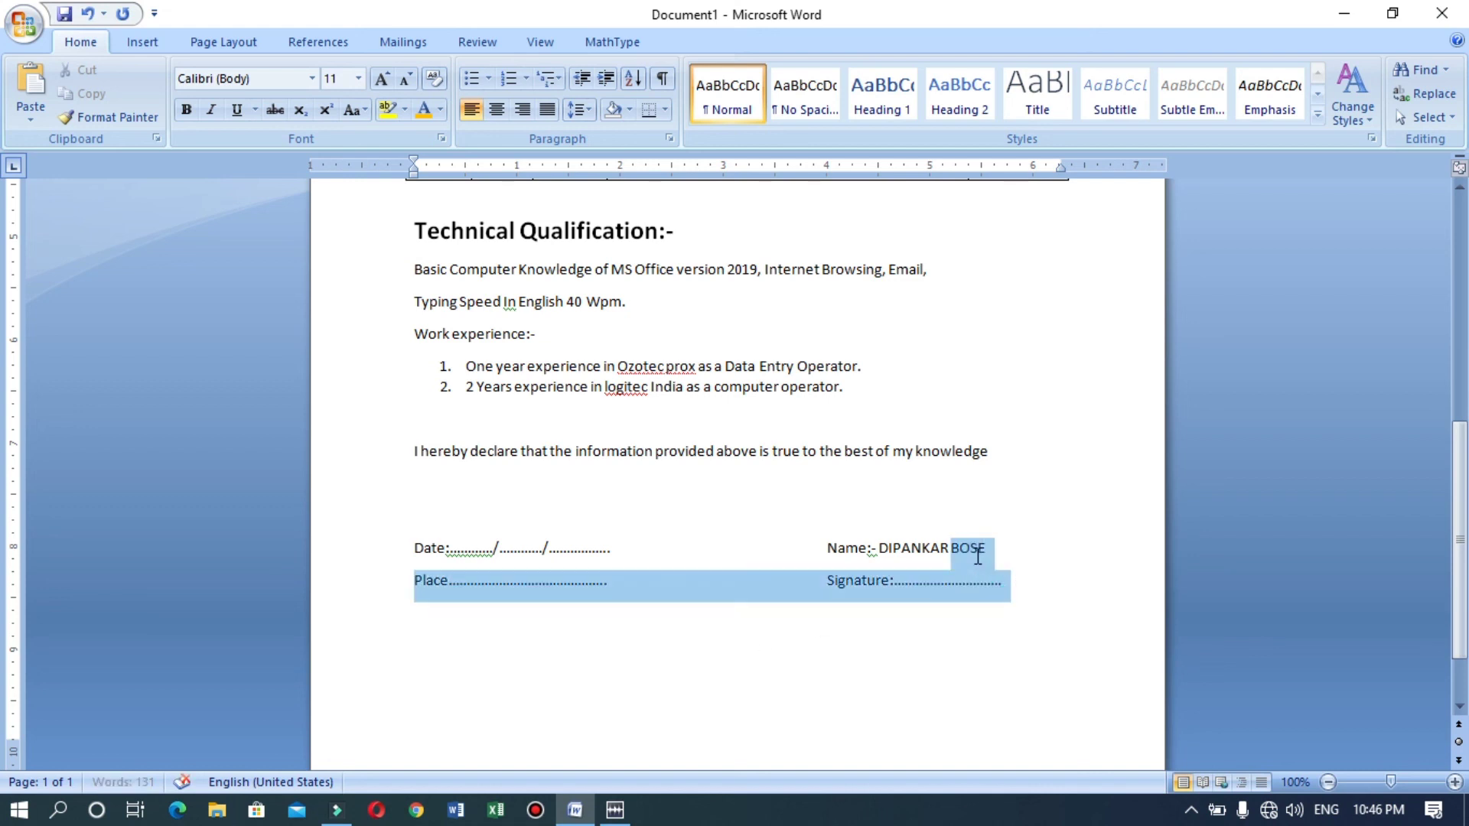
left_click(582, 116)
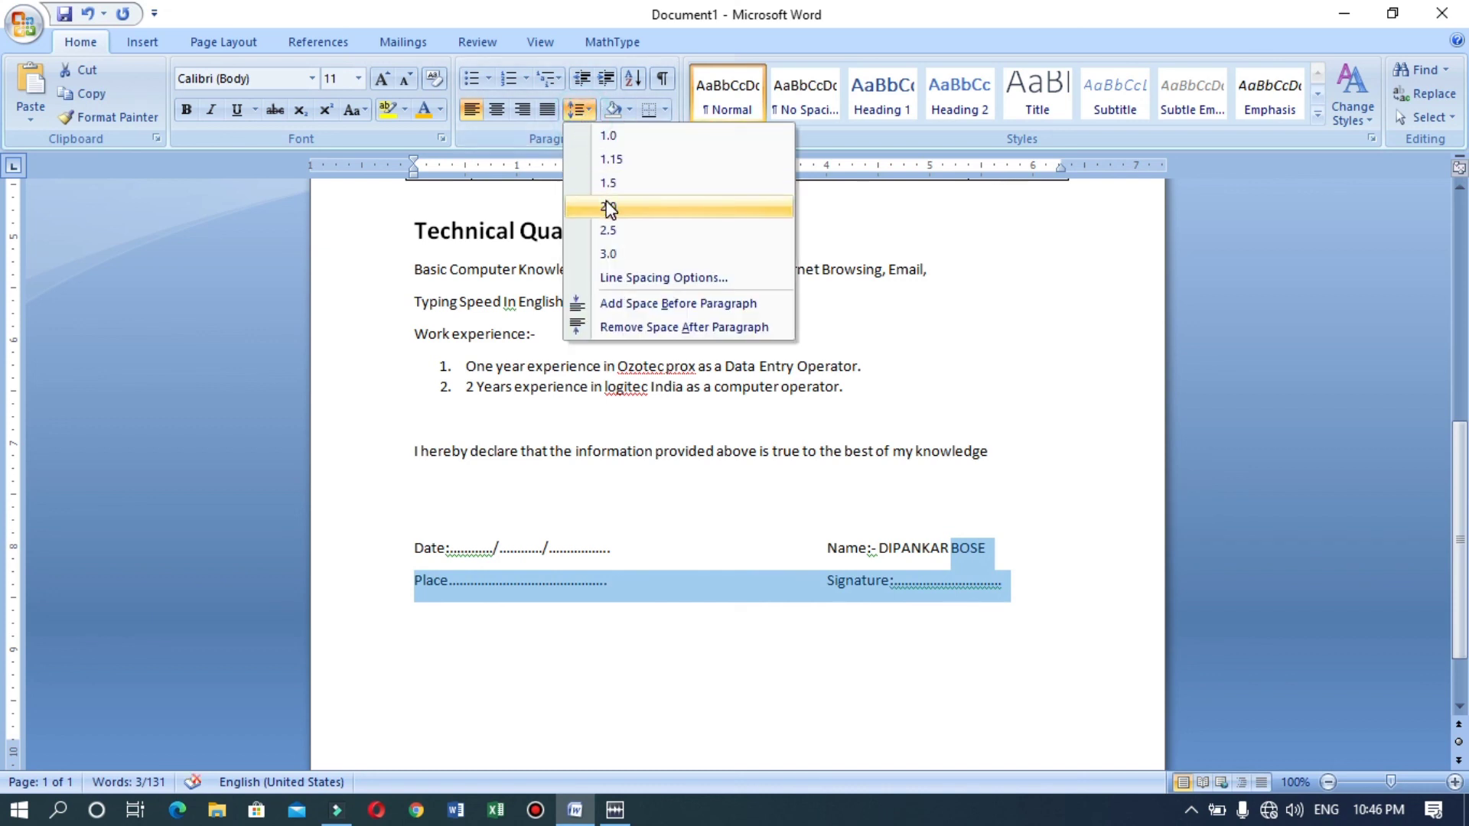
left_click(610, 232)
left_click(992, 660)
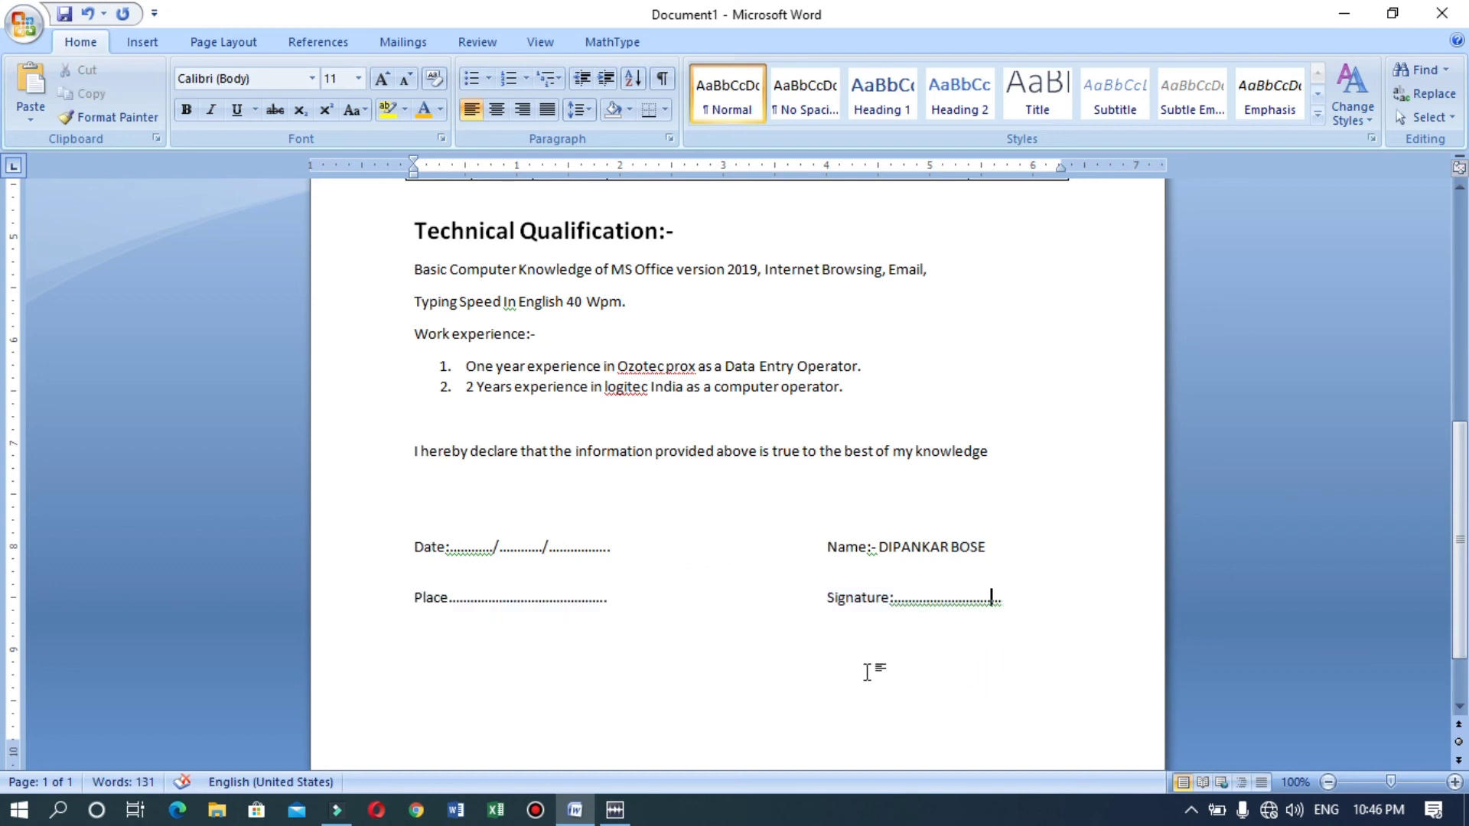
Copy the Technical Qualification heading style onto 'Work experience:-' with Format Painter.
left_click_drag(1467, 513, 1467, 608)
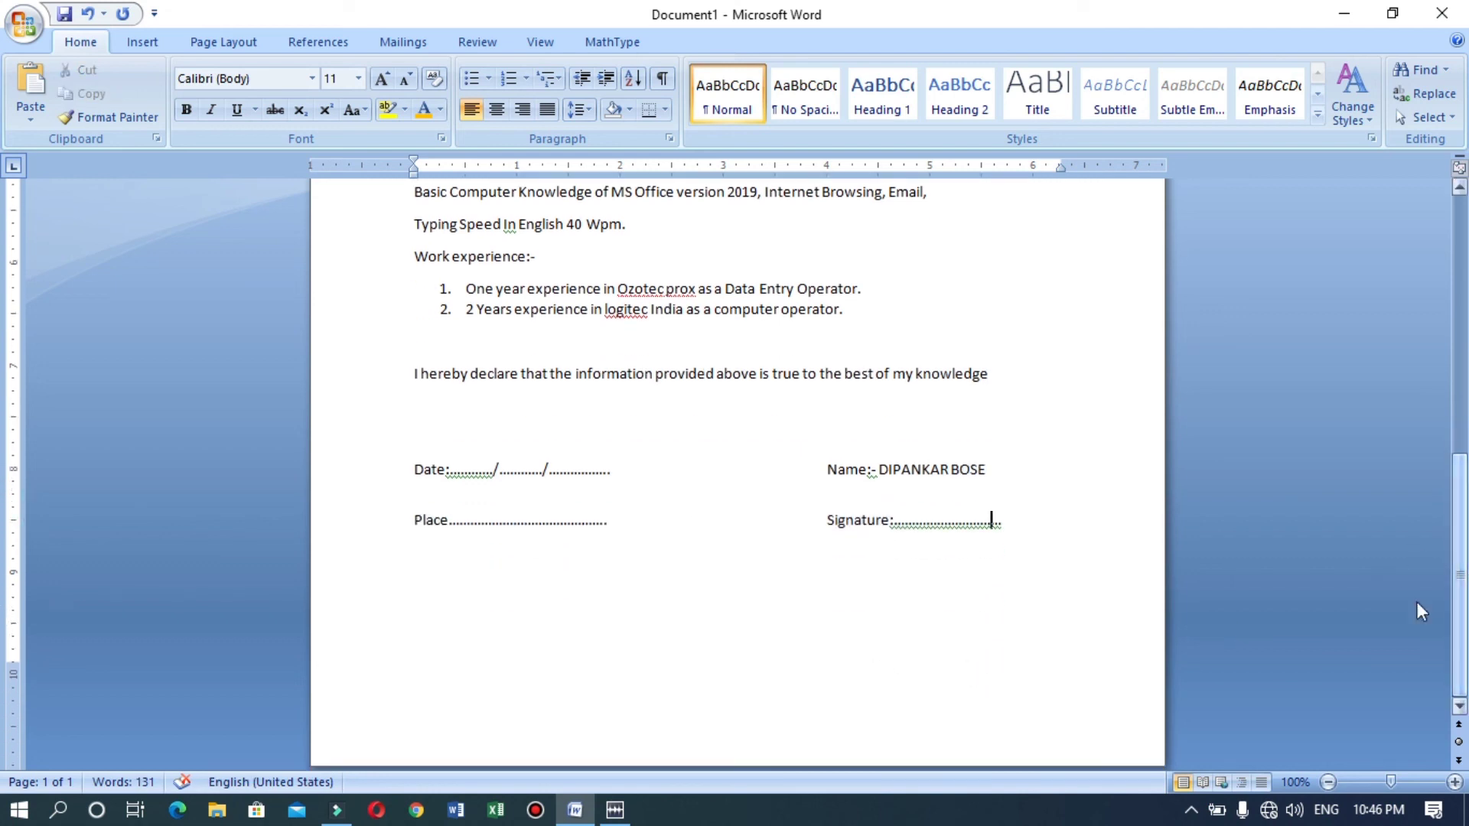
left_click_drag(1459, 585, 1460, 494)
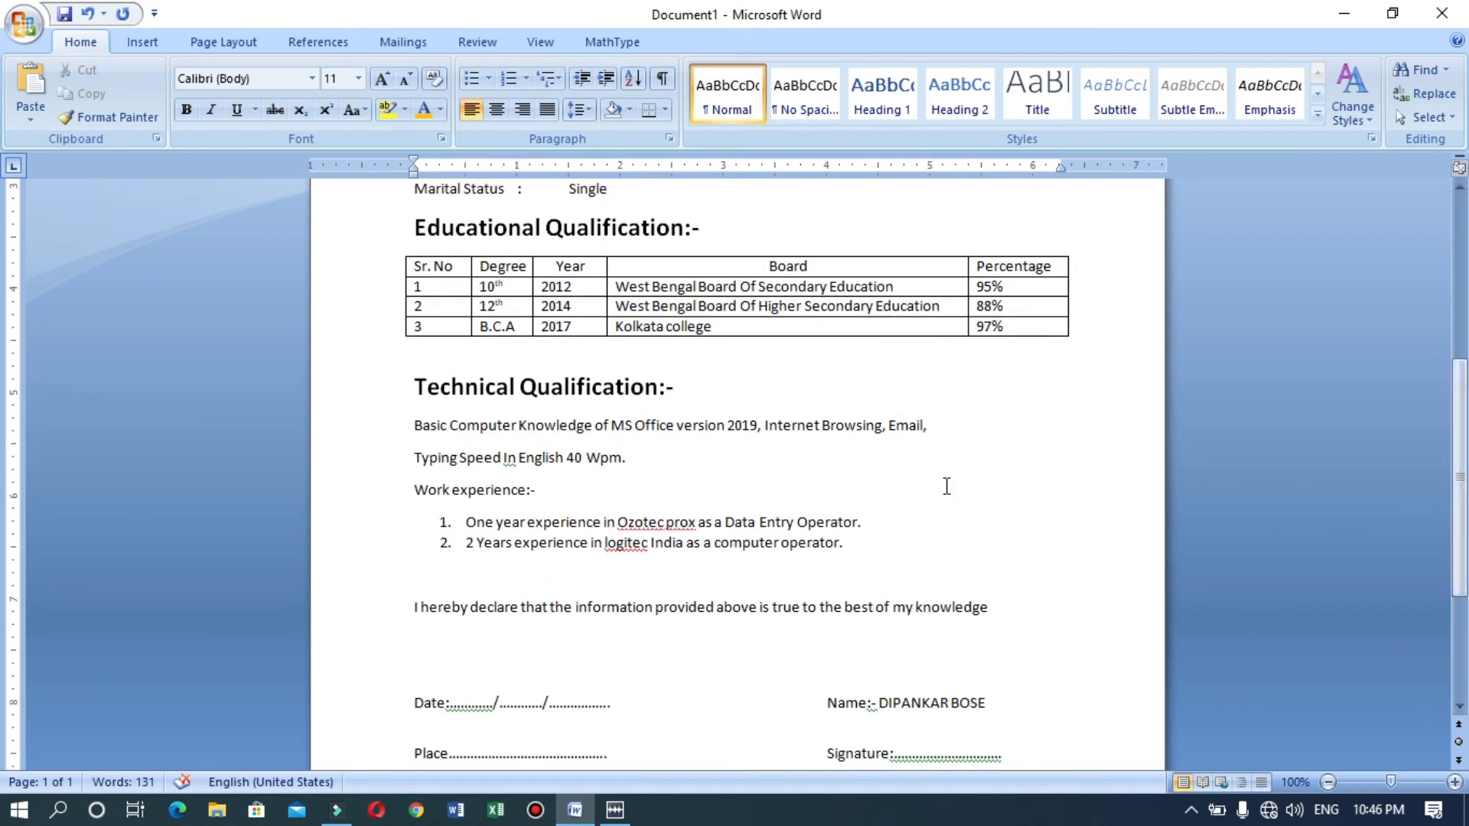
left_click(537, 386)
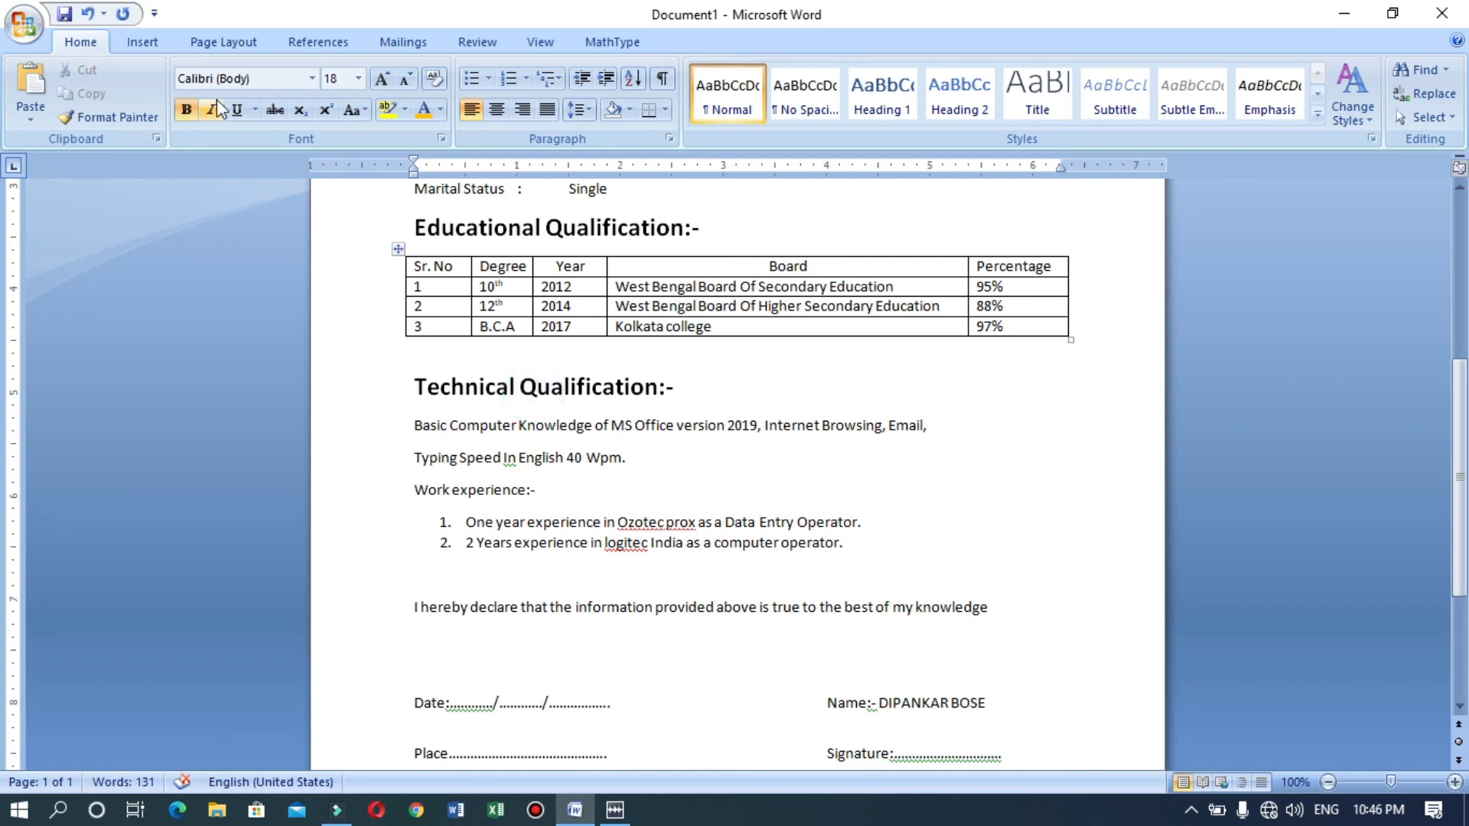
left_click(144, 119)
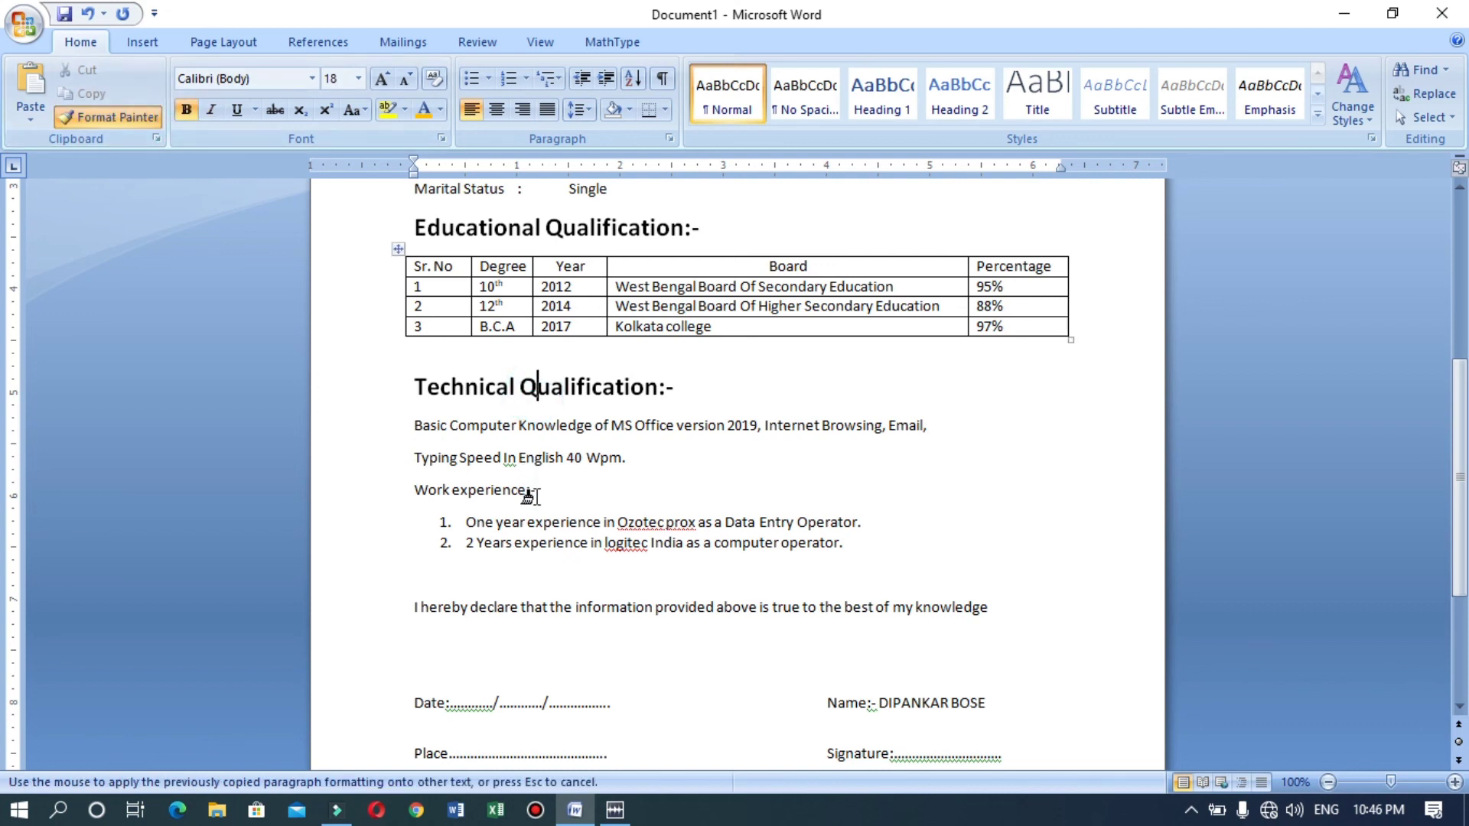
left_click_drag(537, 490, 423, 485)
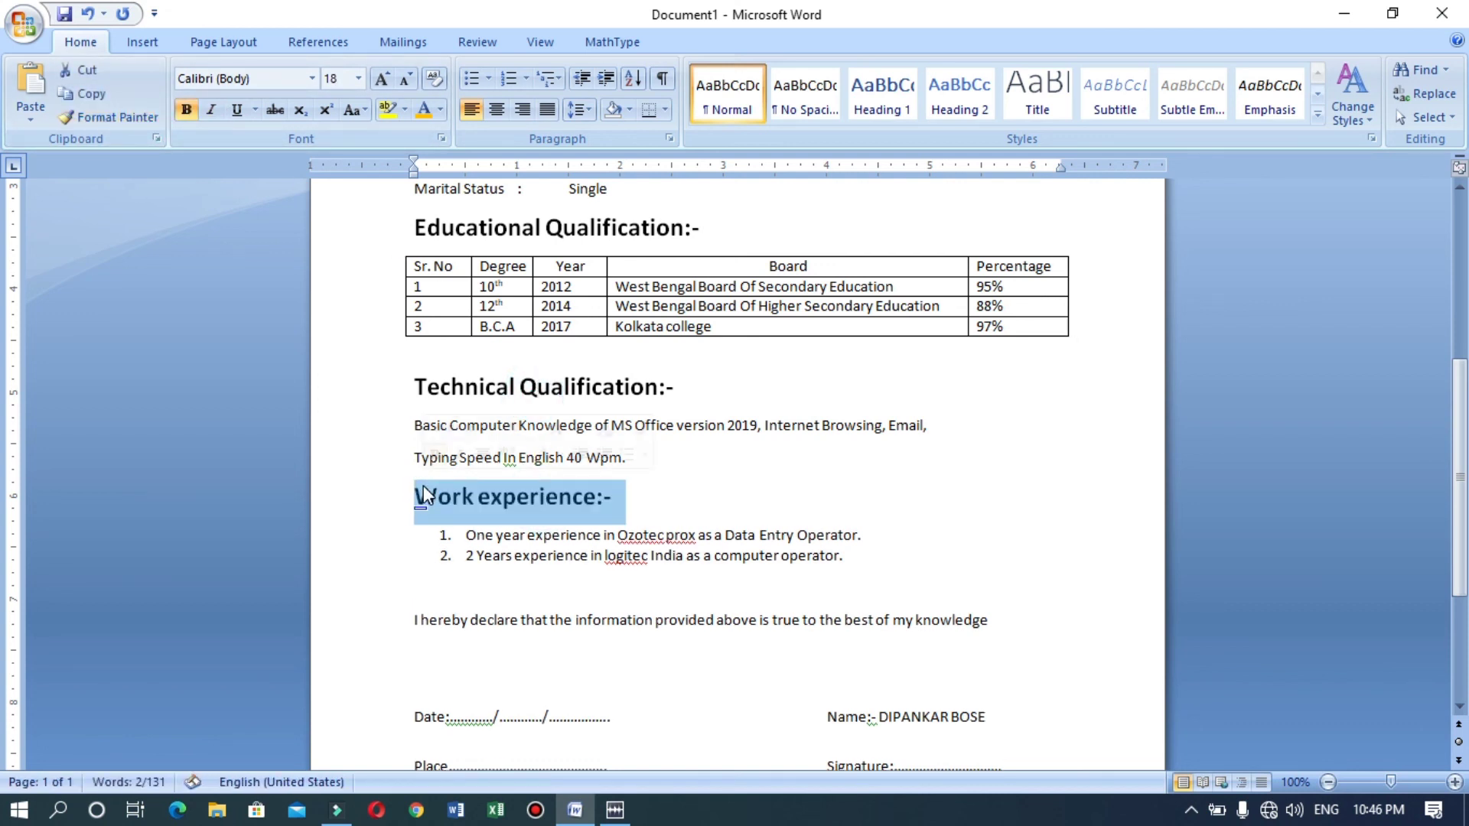
left_click(1328, 782)
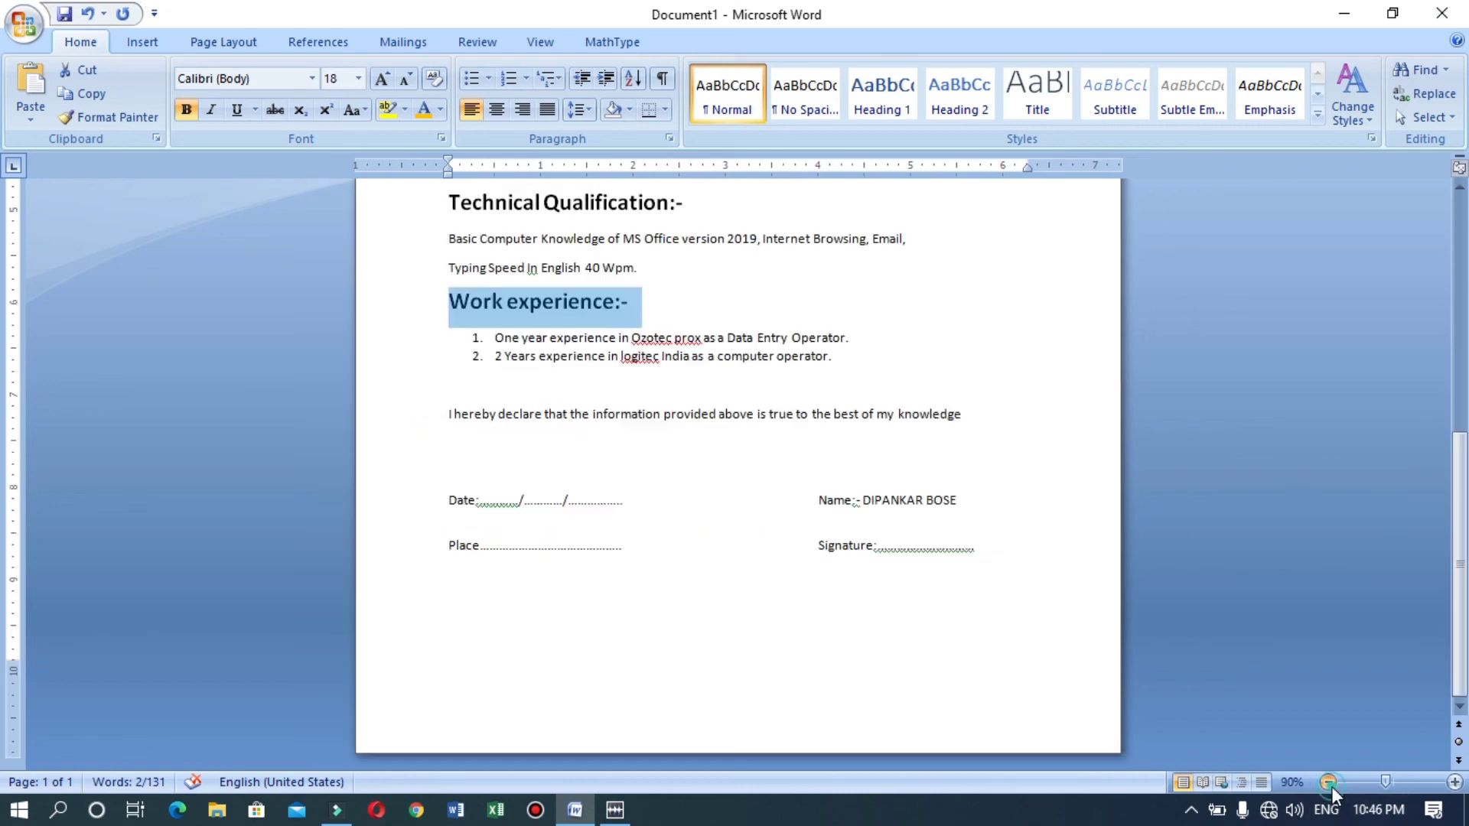
scroll(1459, 407, "up", 10)
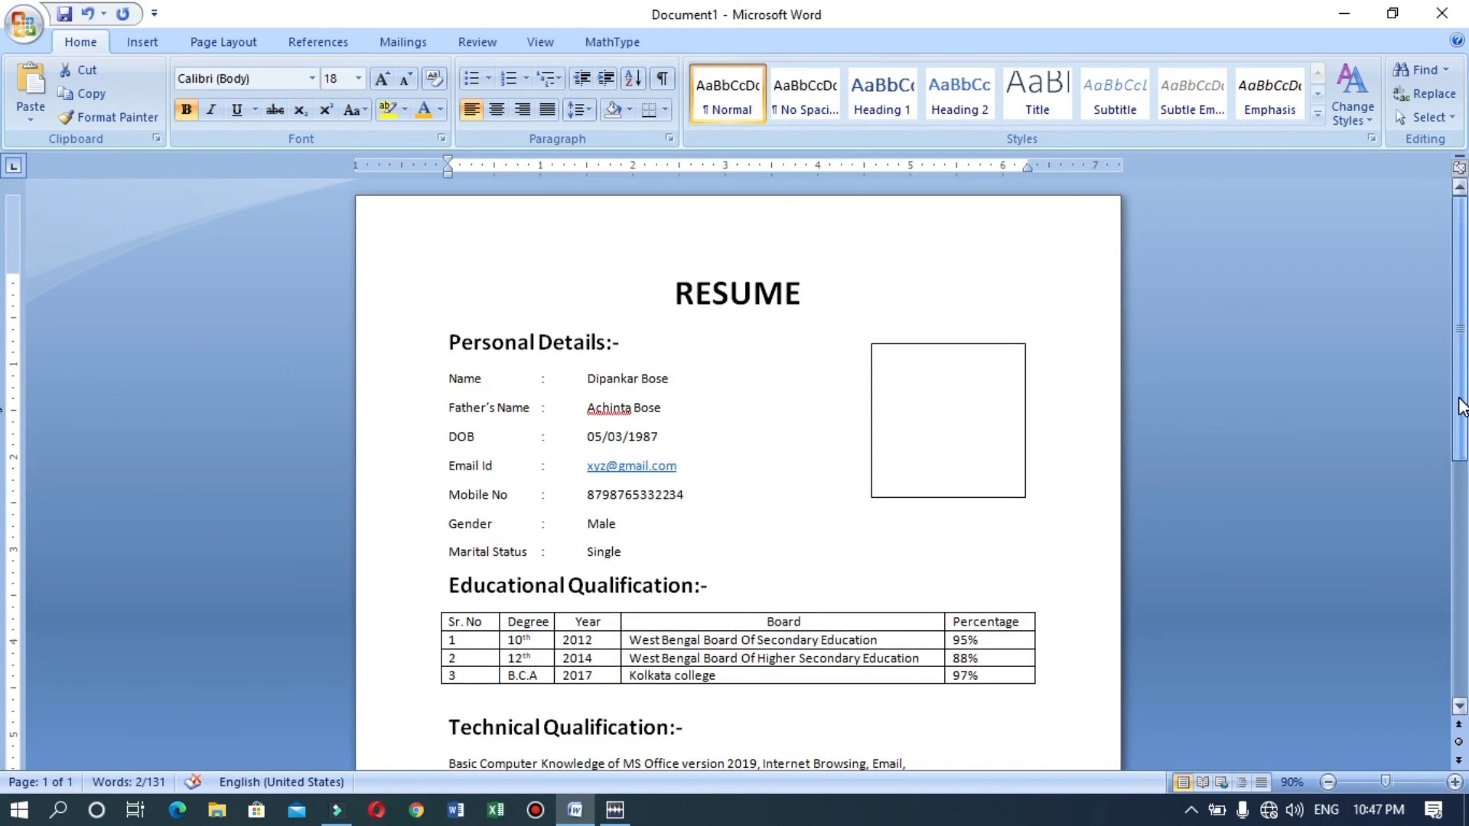
scroll(1460, 407, "down", 8)
scroll(4, 425, "up", 8)
scroll(3, 425, "down", 5)
scroll(3, 673, "down", 2)
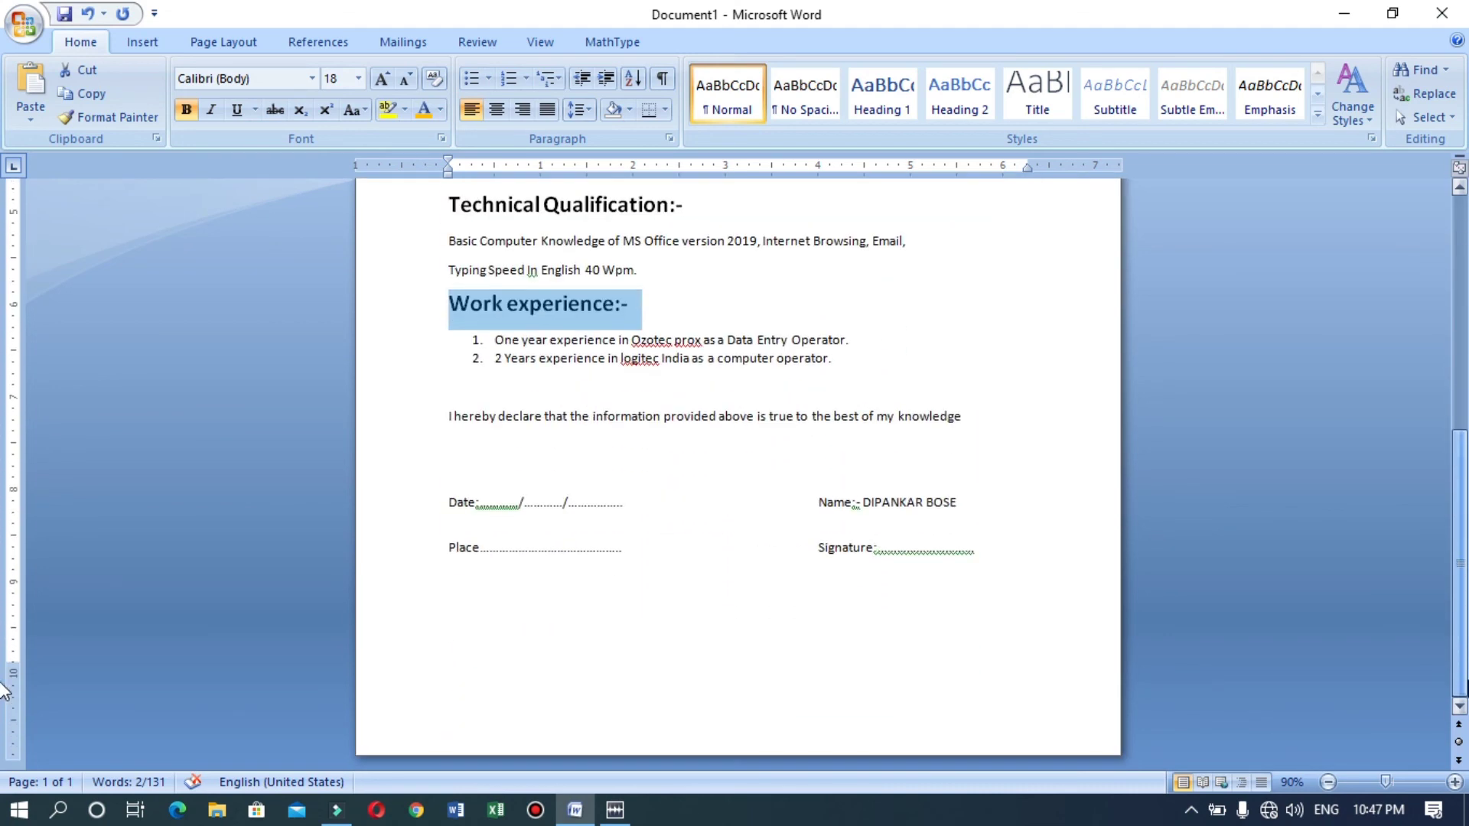
scroll(1463, 445, "up", 12)
scroll(1462, 446, "up", 1)
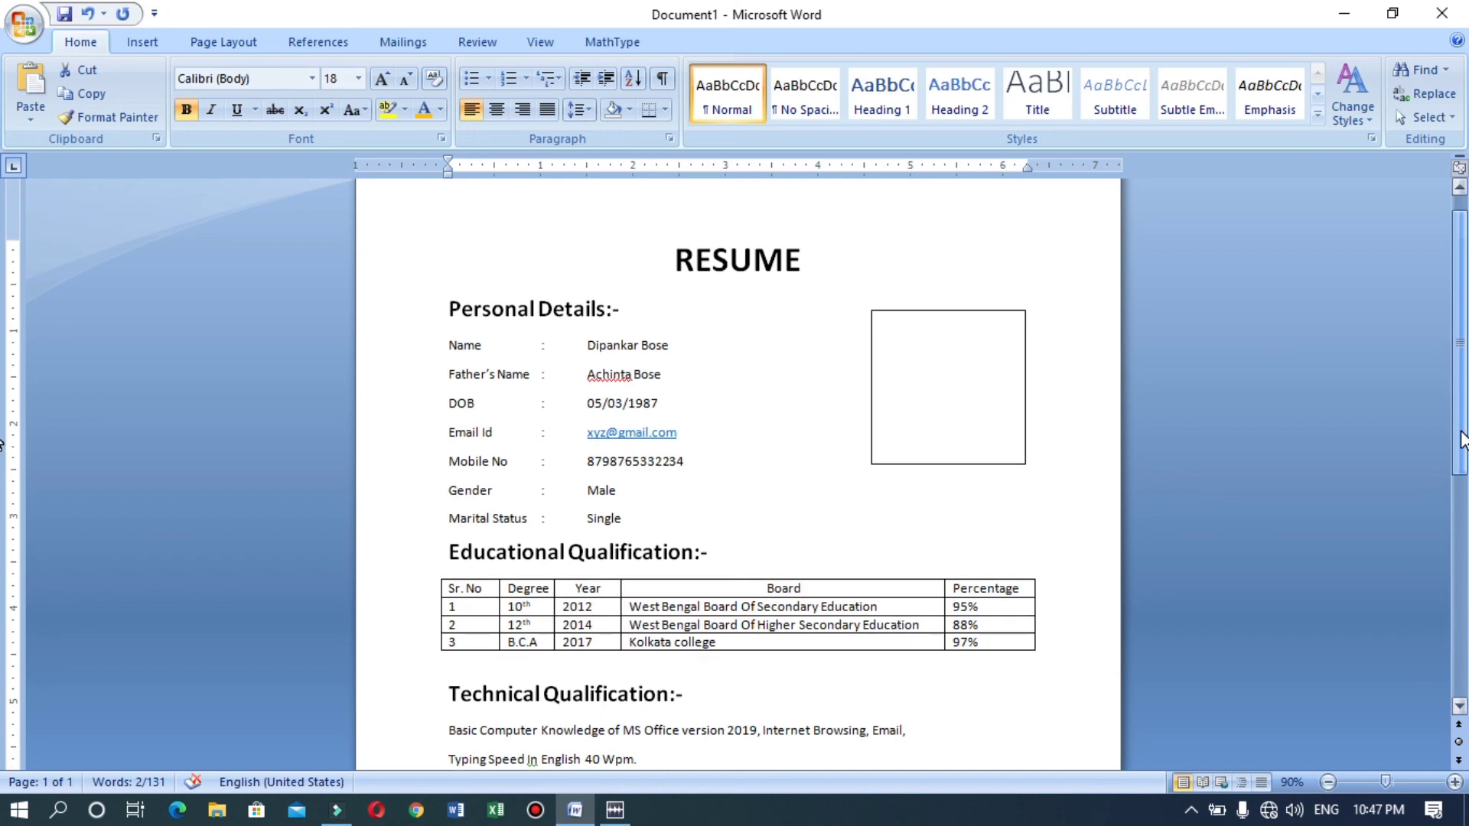
left_click(1454, 782)
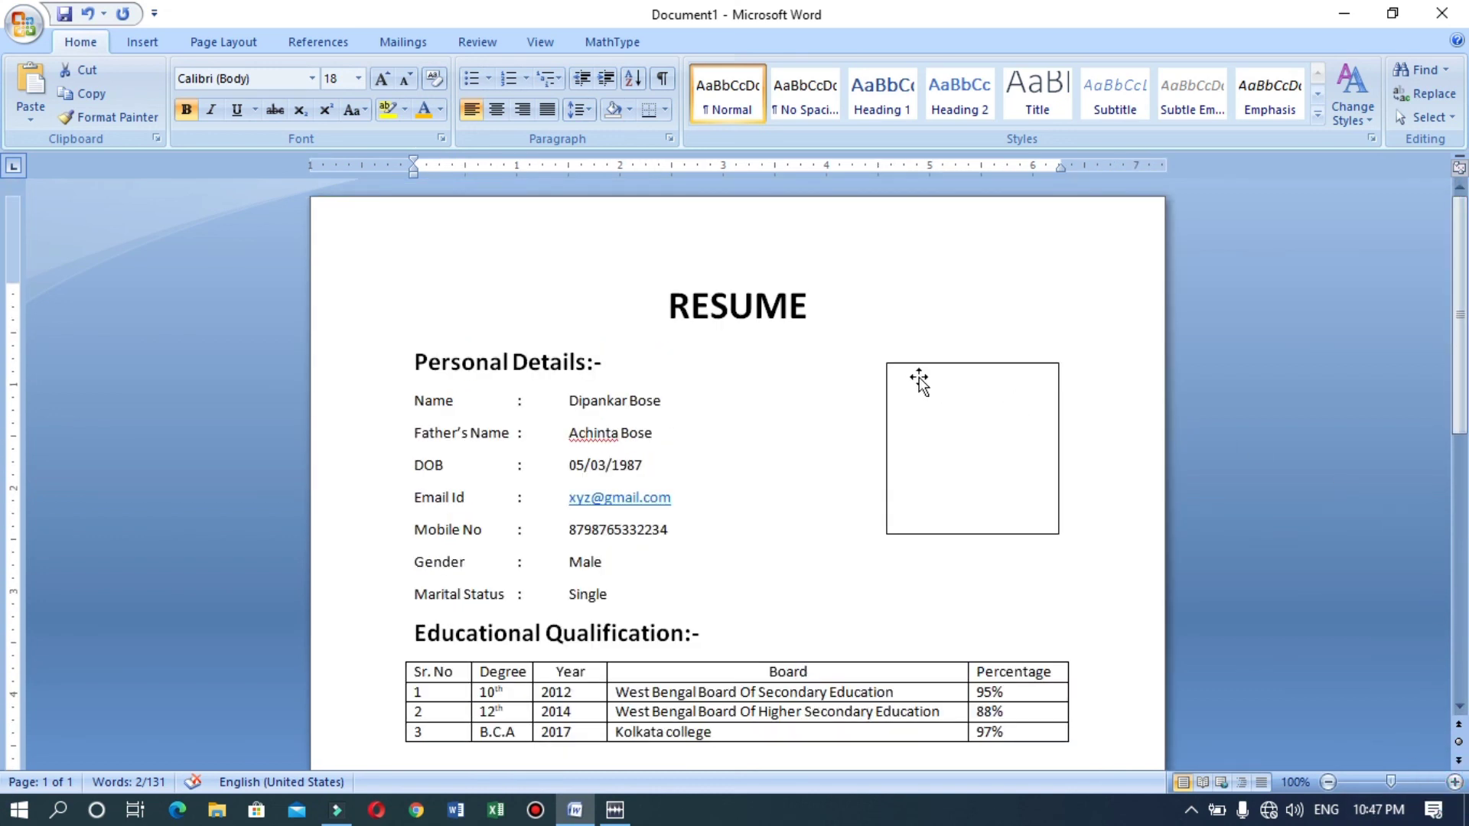
scroll(4, 465, "down", 5)
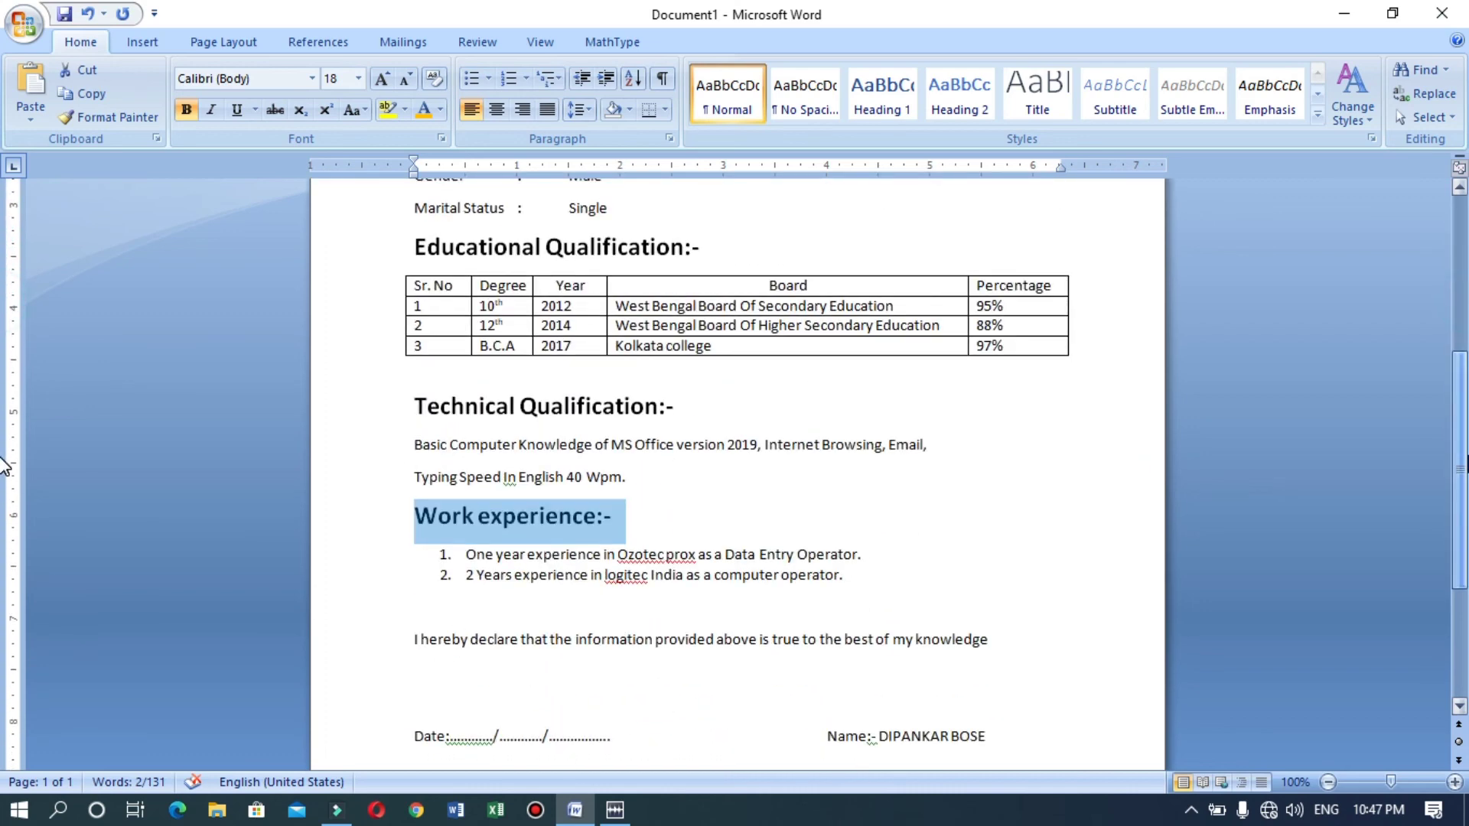
scroll(4, 465, "up", 6)
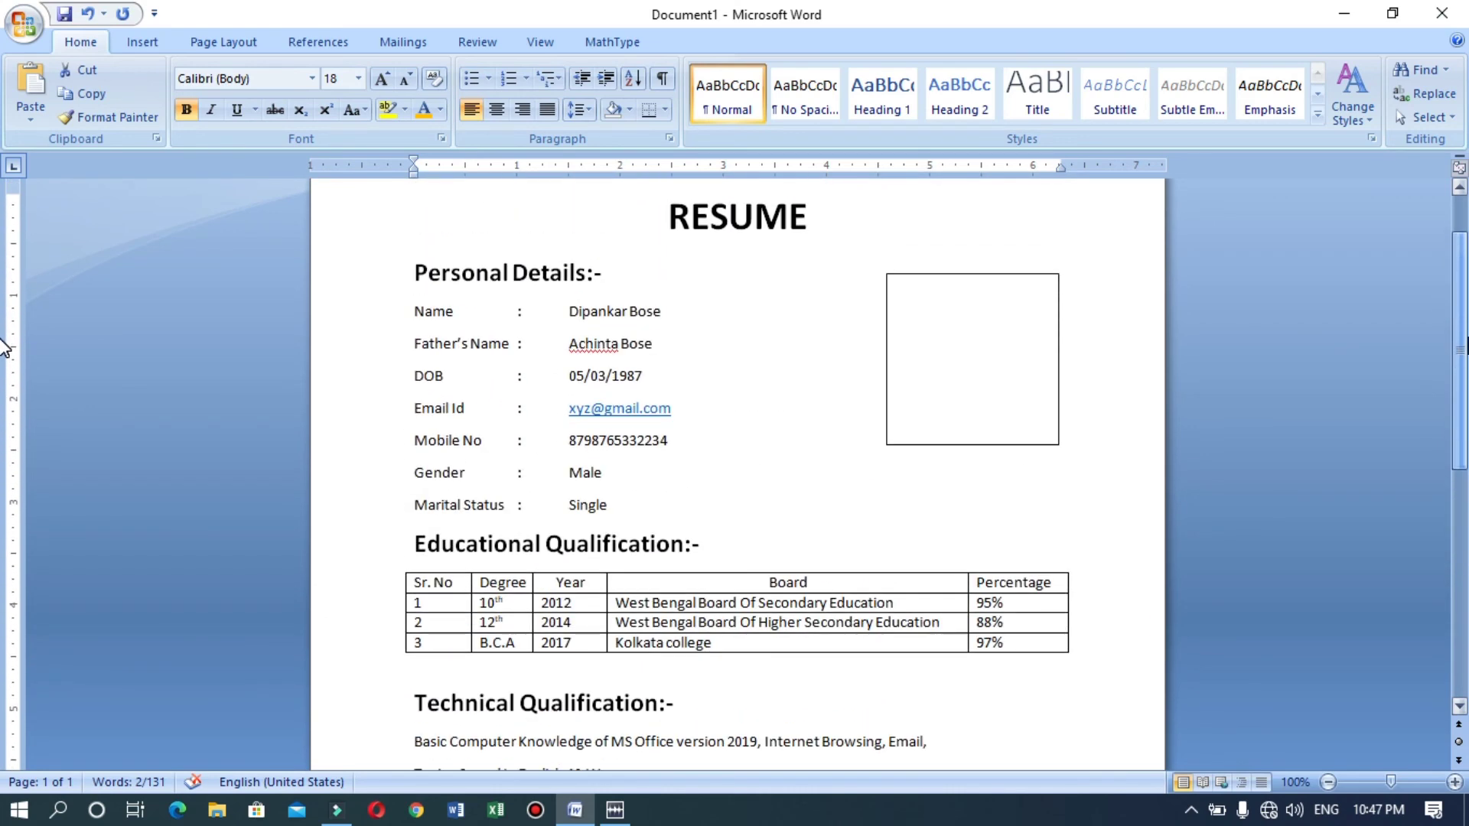
scroll(4, 348, "up", 2)
scroll(1072, 318, "down", 1)
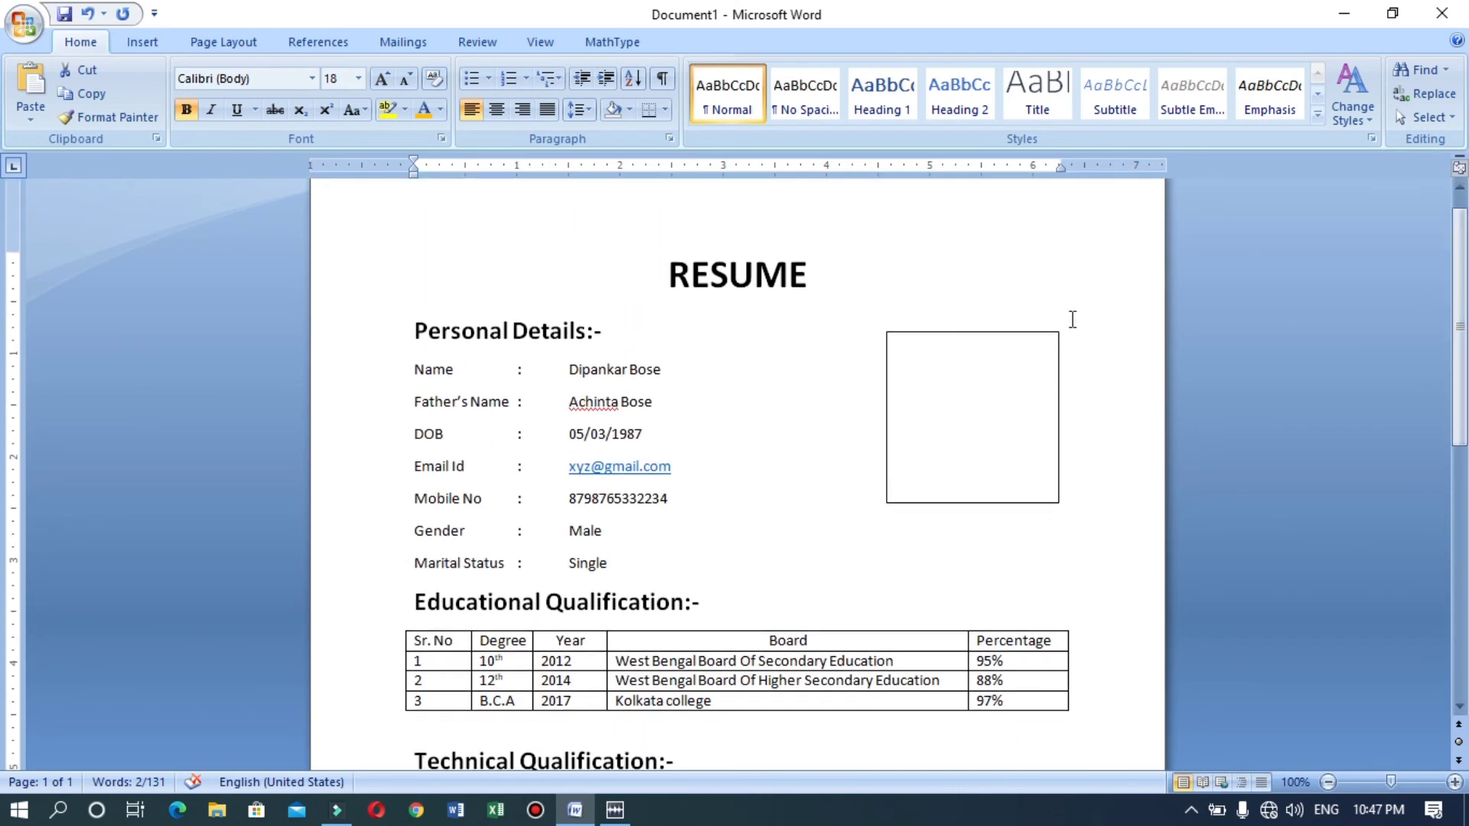